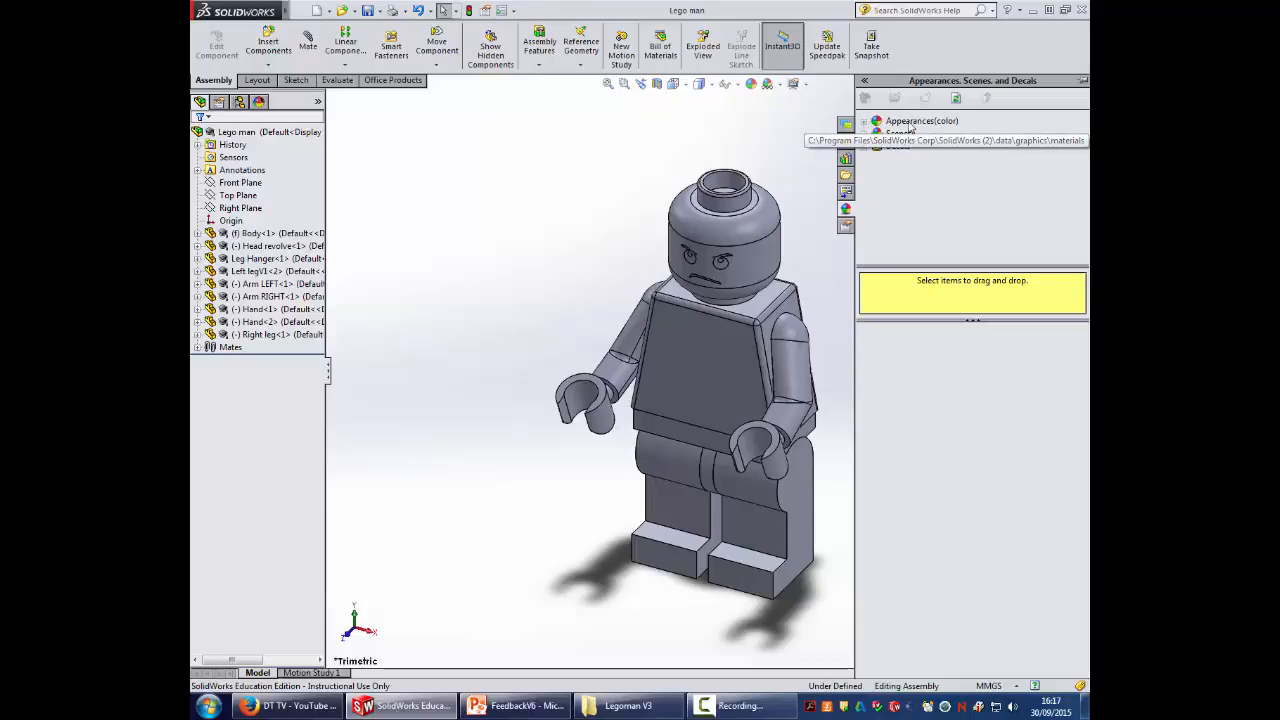
Step: Apply the yellow high gloss plastic appearance to the head's main revolve feature
left_click(864, 122)
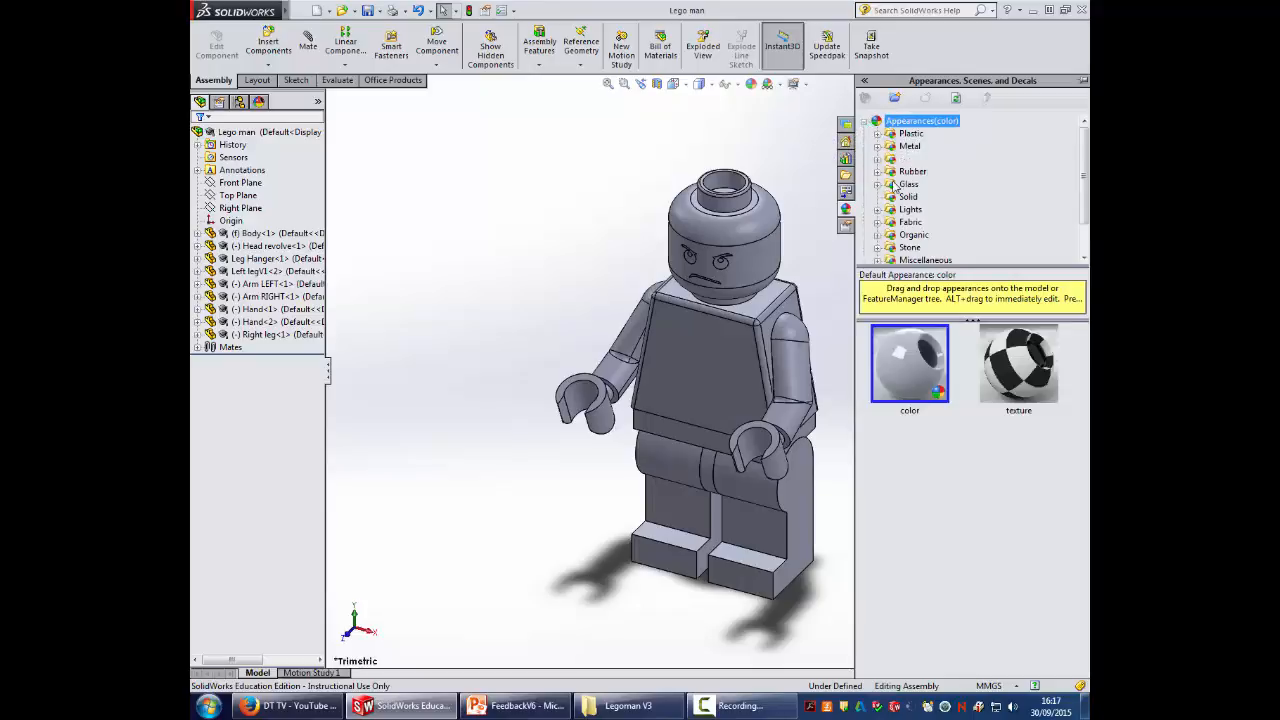
left_click(876, 134)
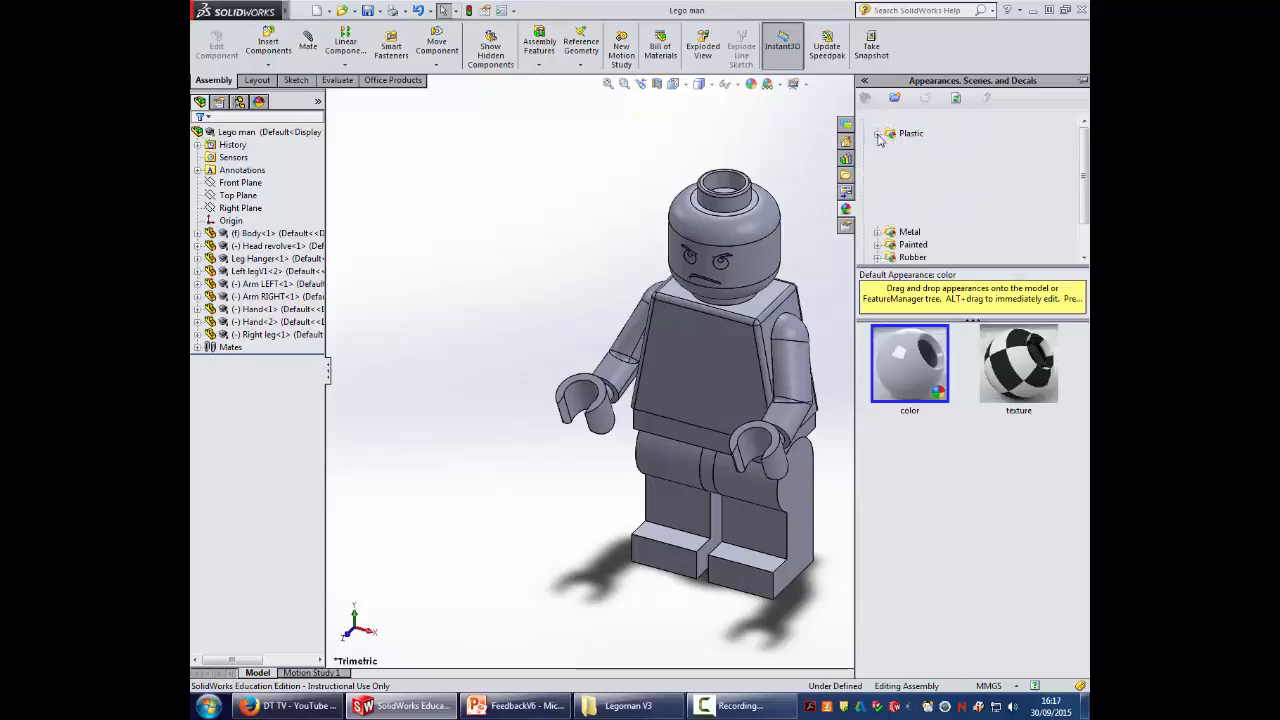
left_click(930, 134)
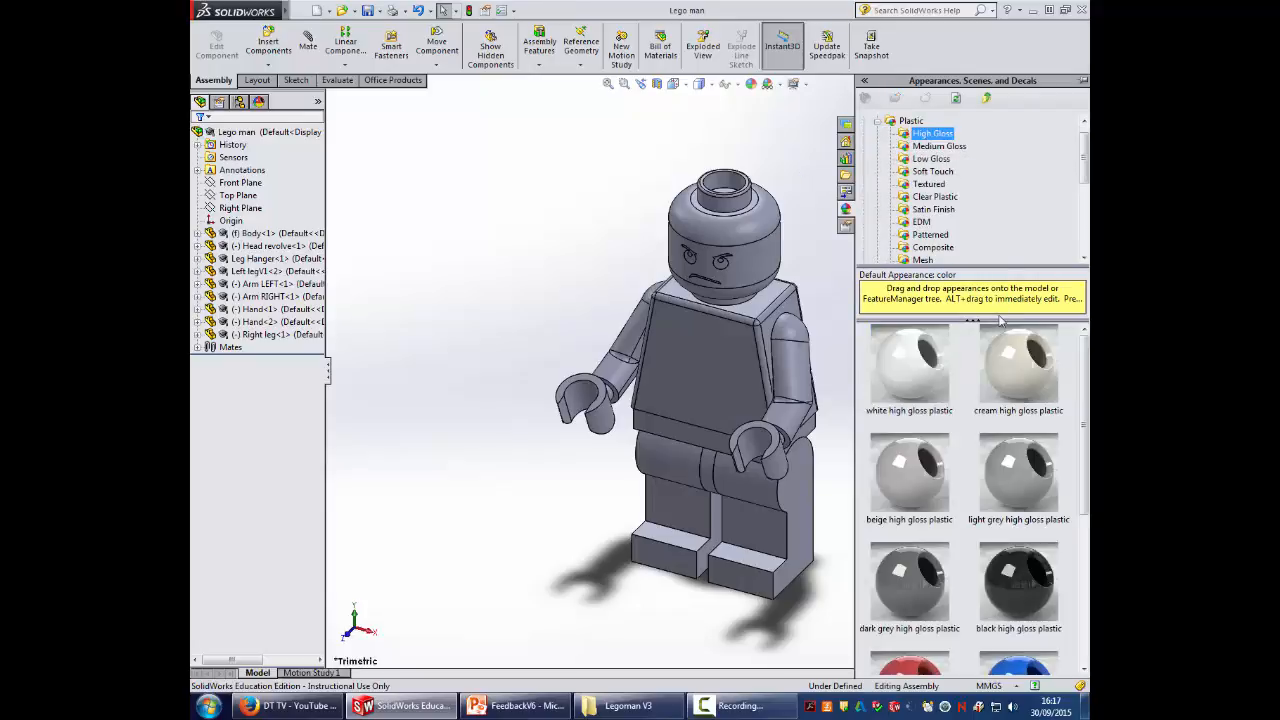
scroll(1078, 360, "down", 3)
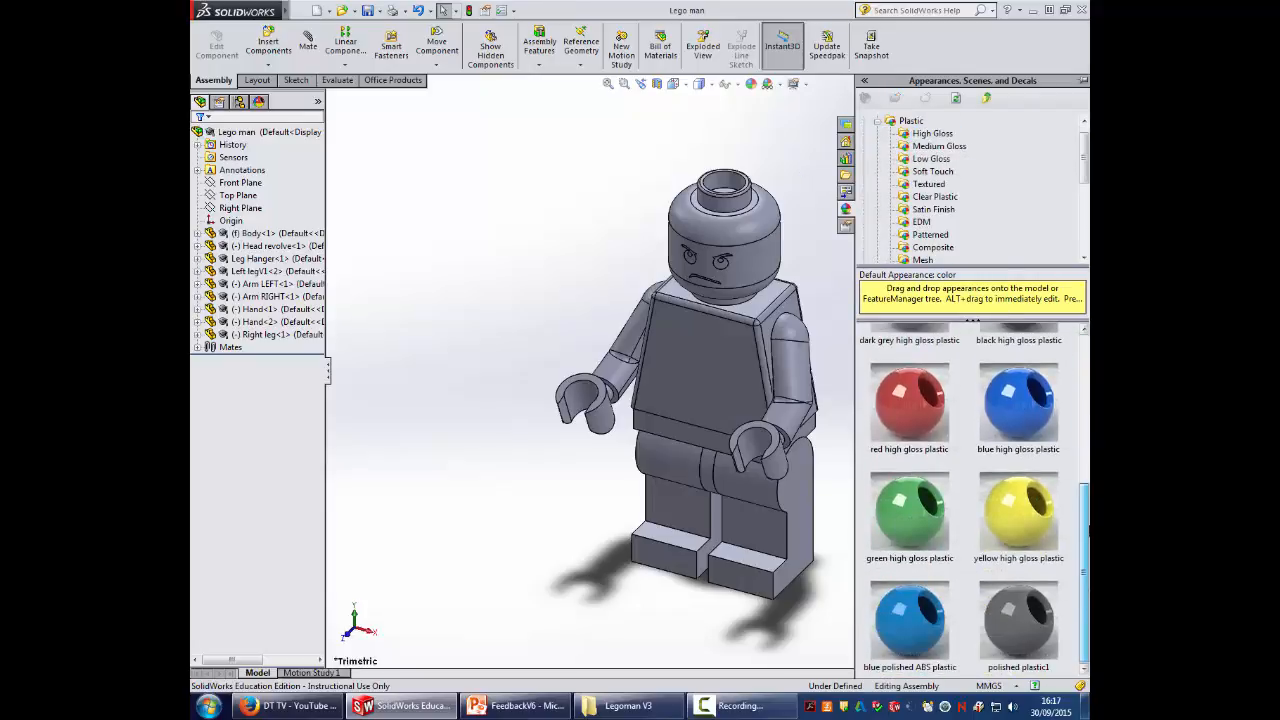
left_click(1018, 522)
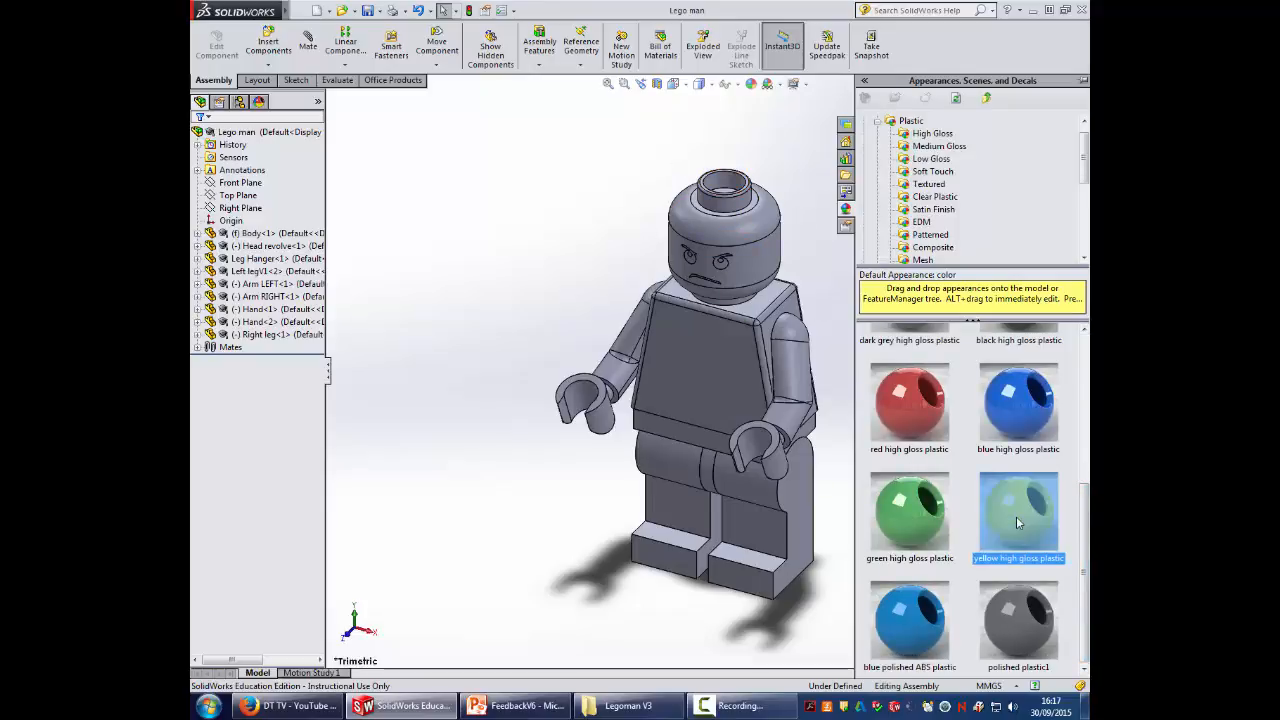
left_click_drag(1016, 516, 704, 261)
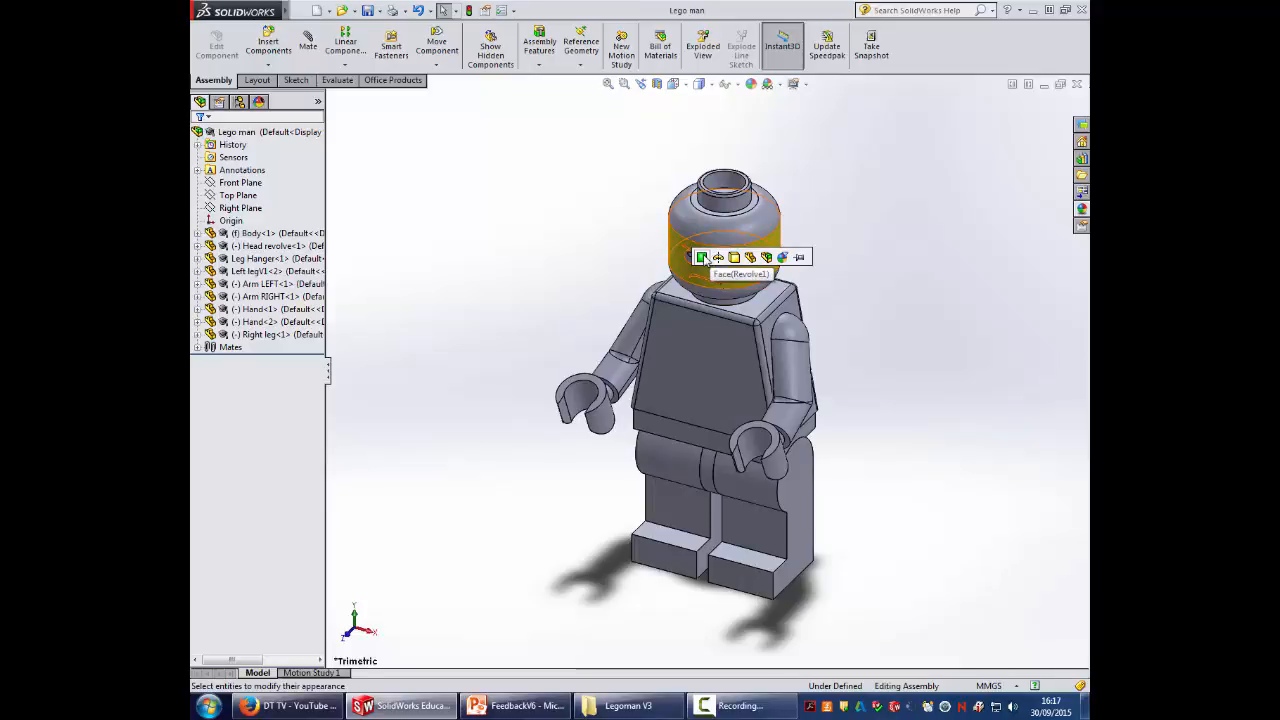
left_click_drag(704, 260, 721, 263)
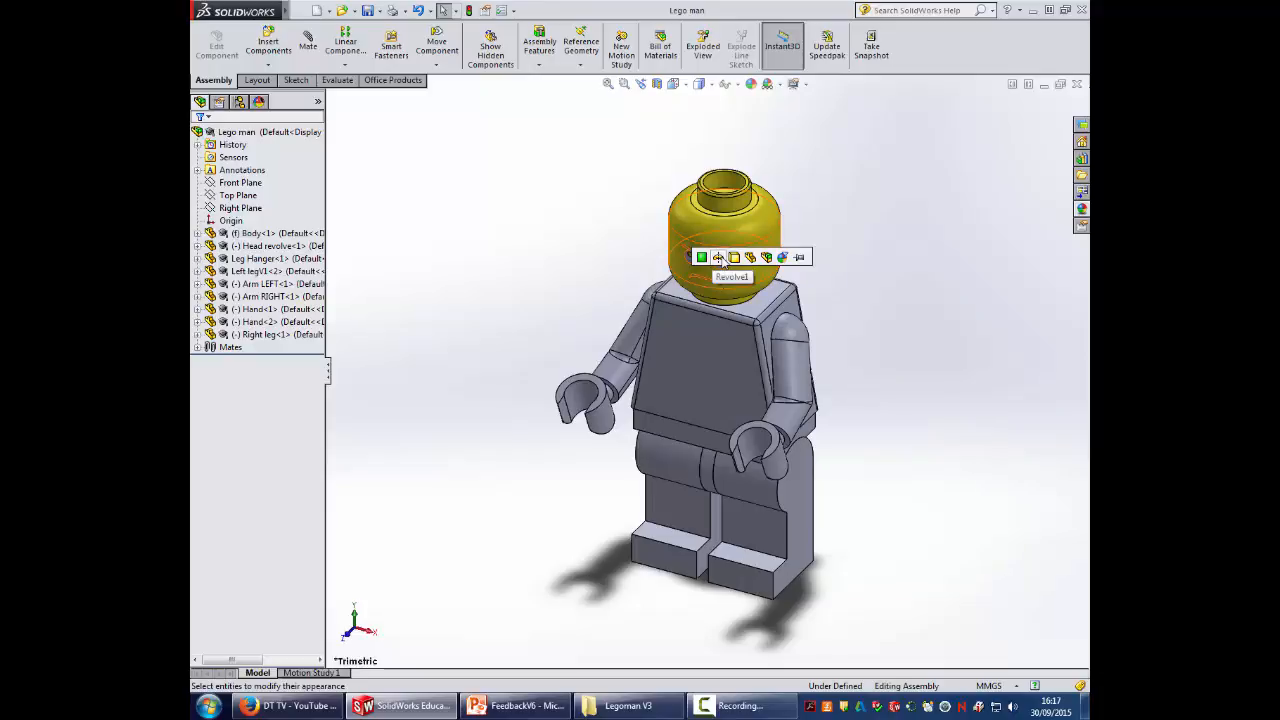
mouse_move(720, 260)
left_mouse_down()
mouse_move(772, 263)
mouse_move(718, 263)
mouse_move(770, 262)
mouse_move(735, 261)
left_mouse_up()
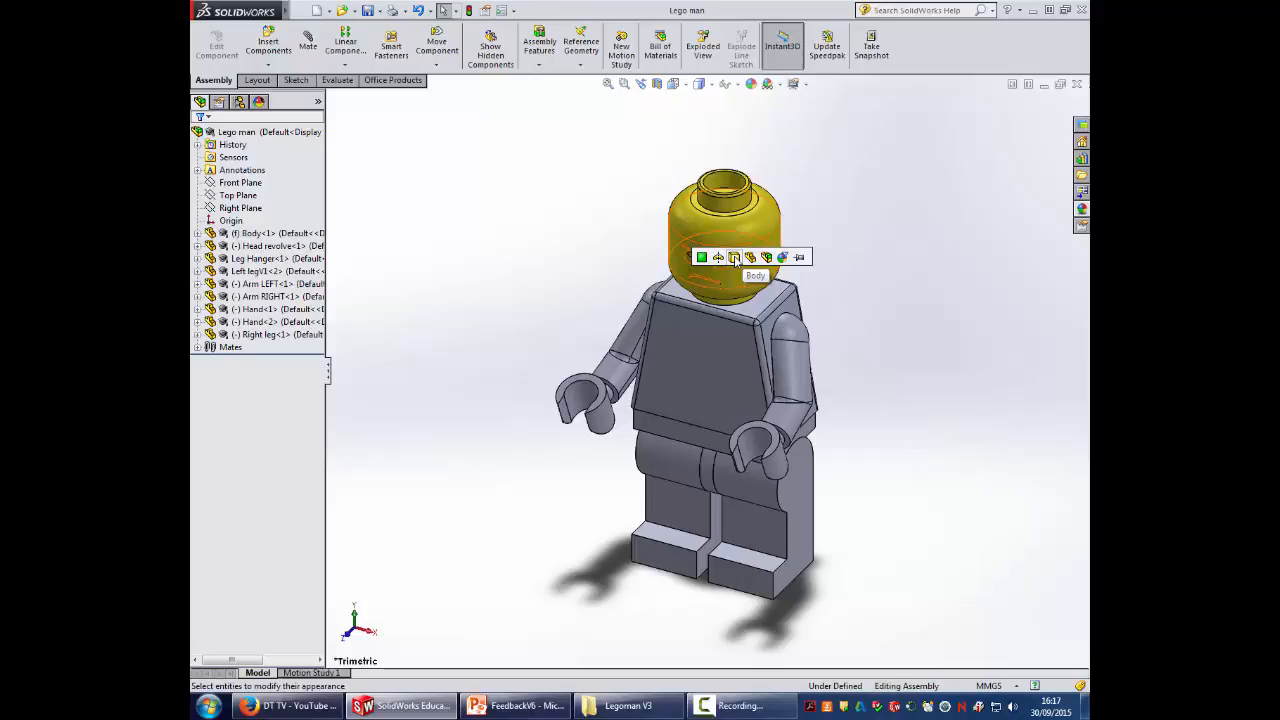
left_click_drag(735, 261, 720, 262)
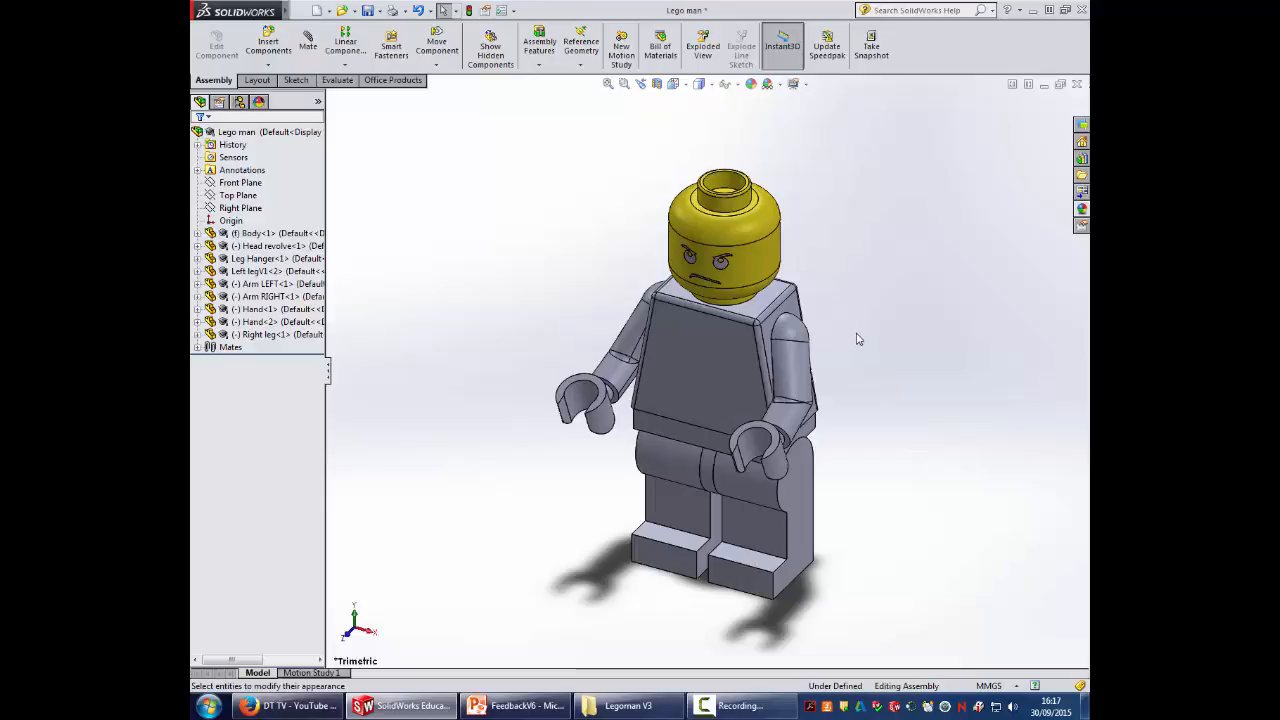
Step: Apply black high gloss plastic to the cut features forming the eyes, eyebrows and mouth
left_click(1081, 209)
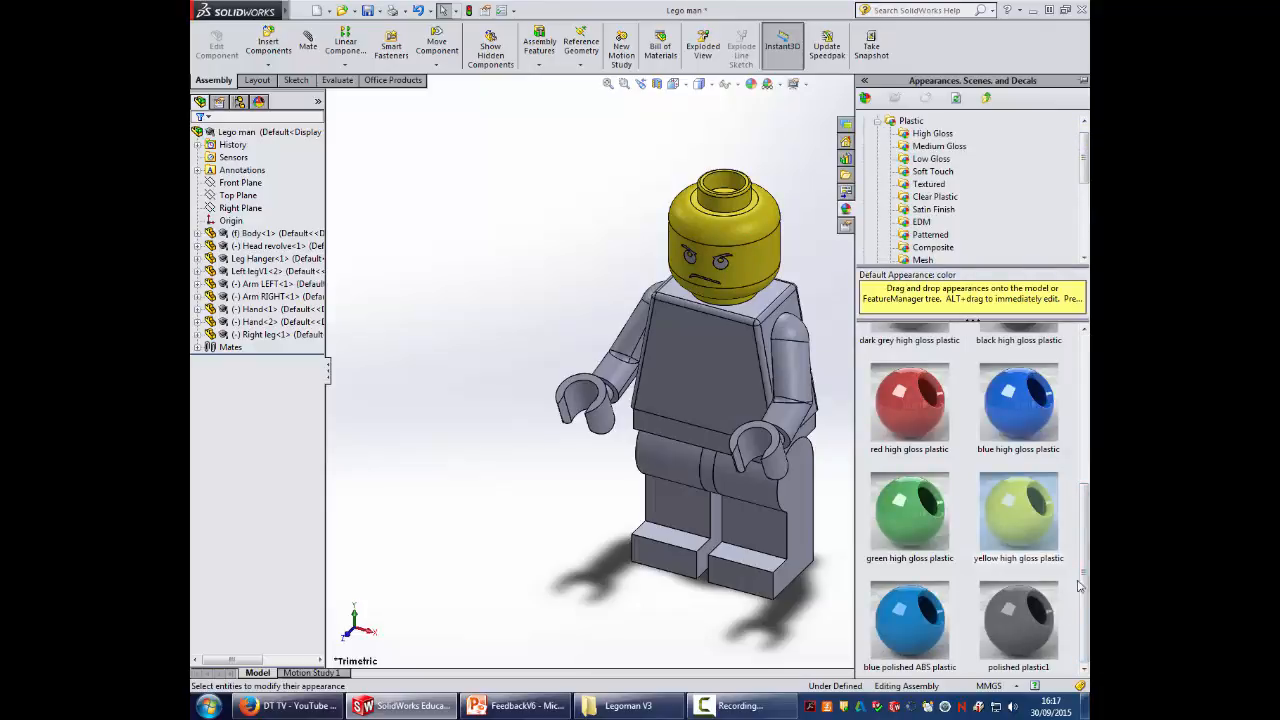
left_click_drag(1080, 586, 1088, 378)
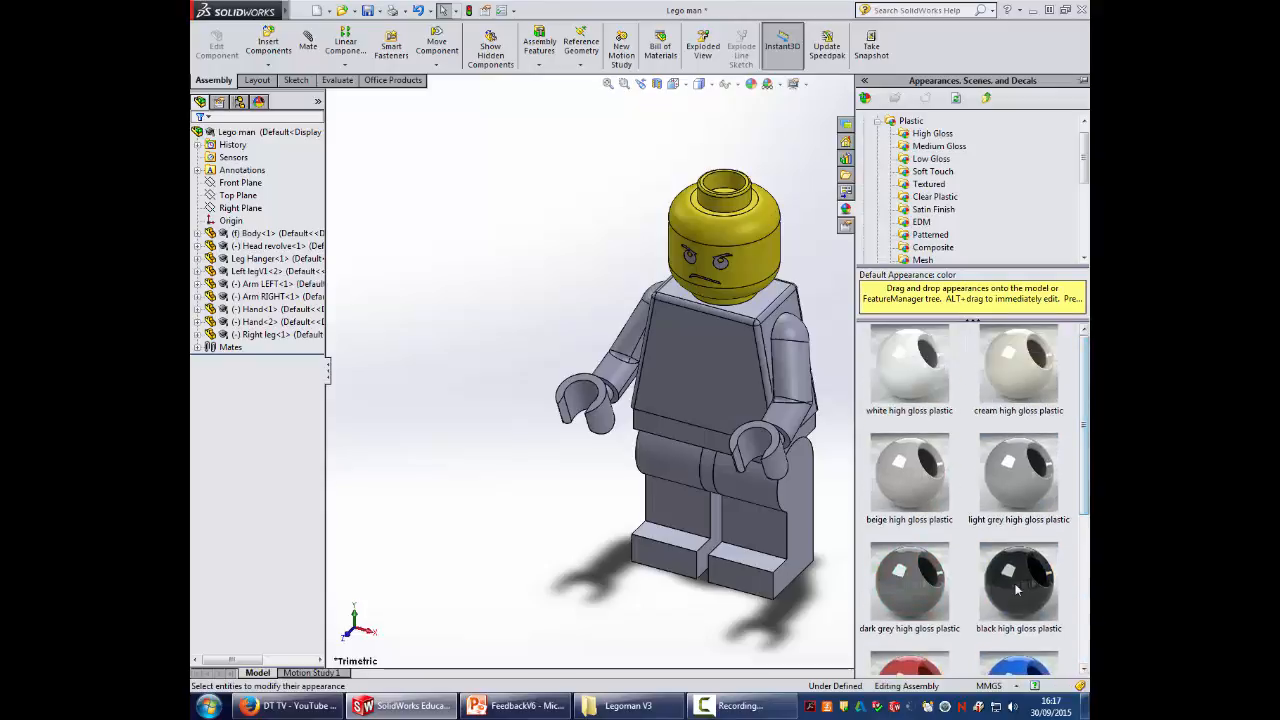
left_click_drag(1016, 584, 718, 264)
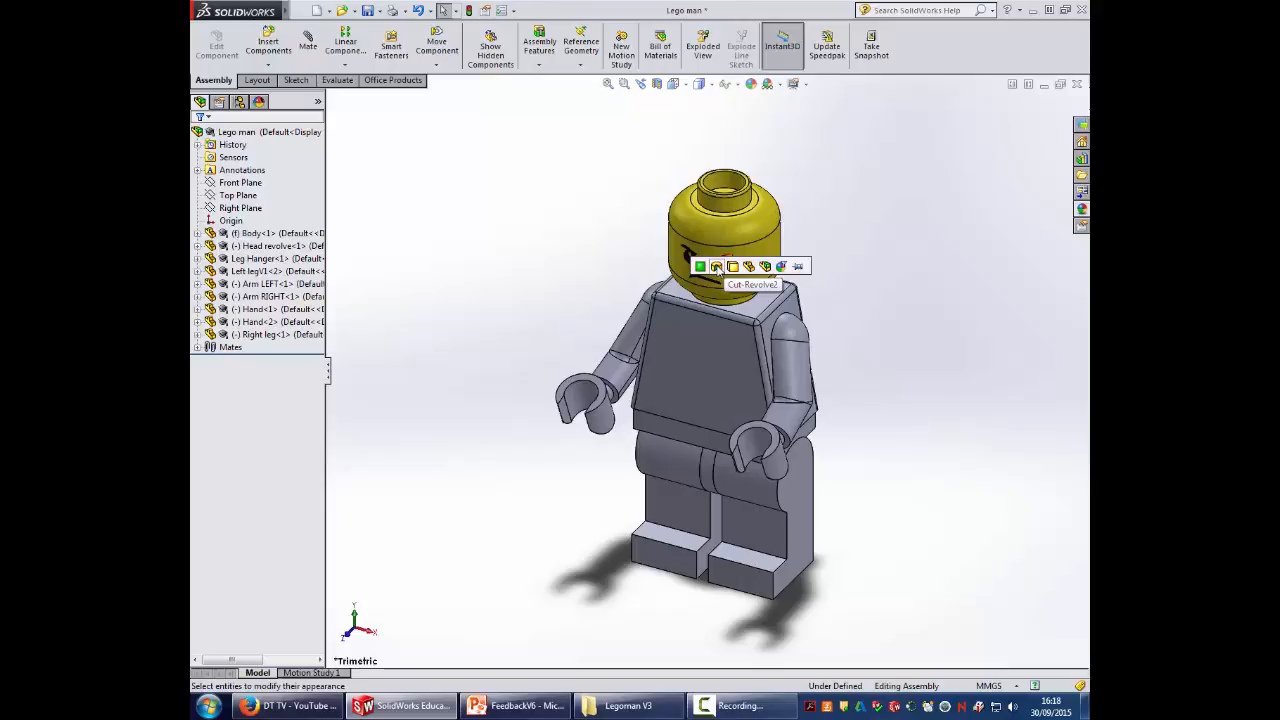
Step: Apply yellow high gloss plastic to the Hand part so that both hands are coloured
left_click(1081, 209)
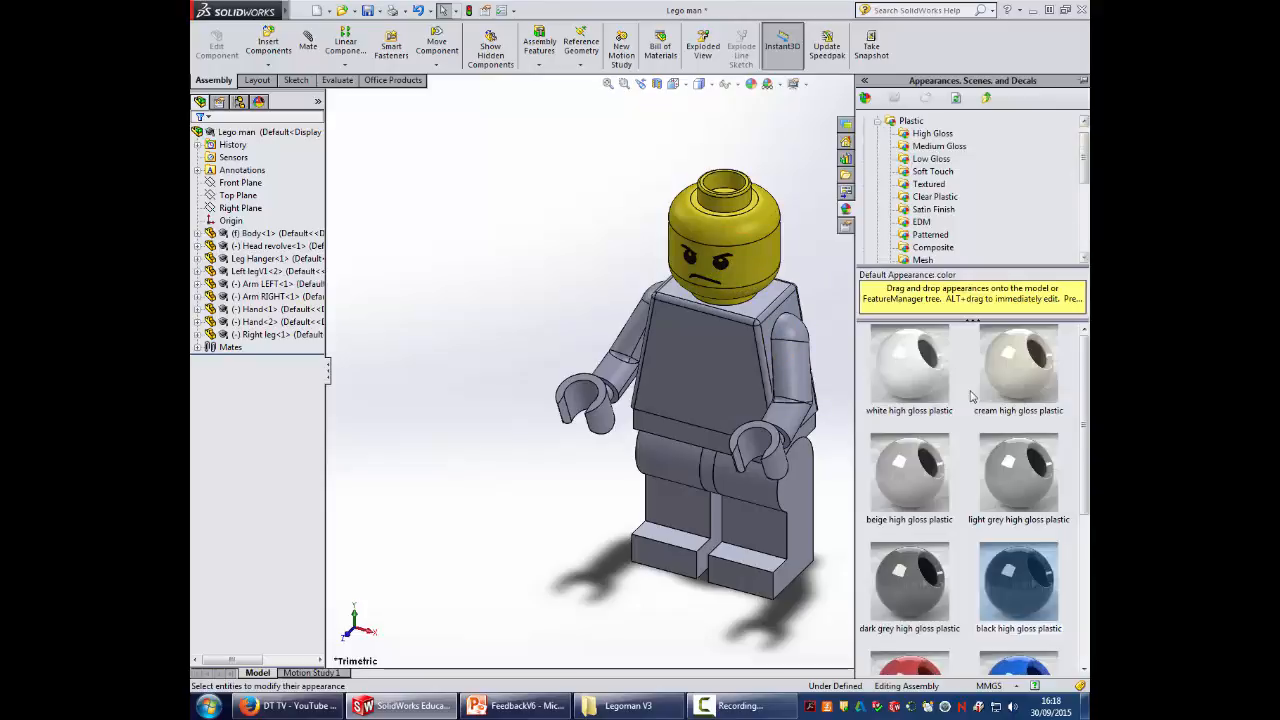
left_click_drag(1083, 440, 784, 468)
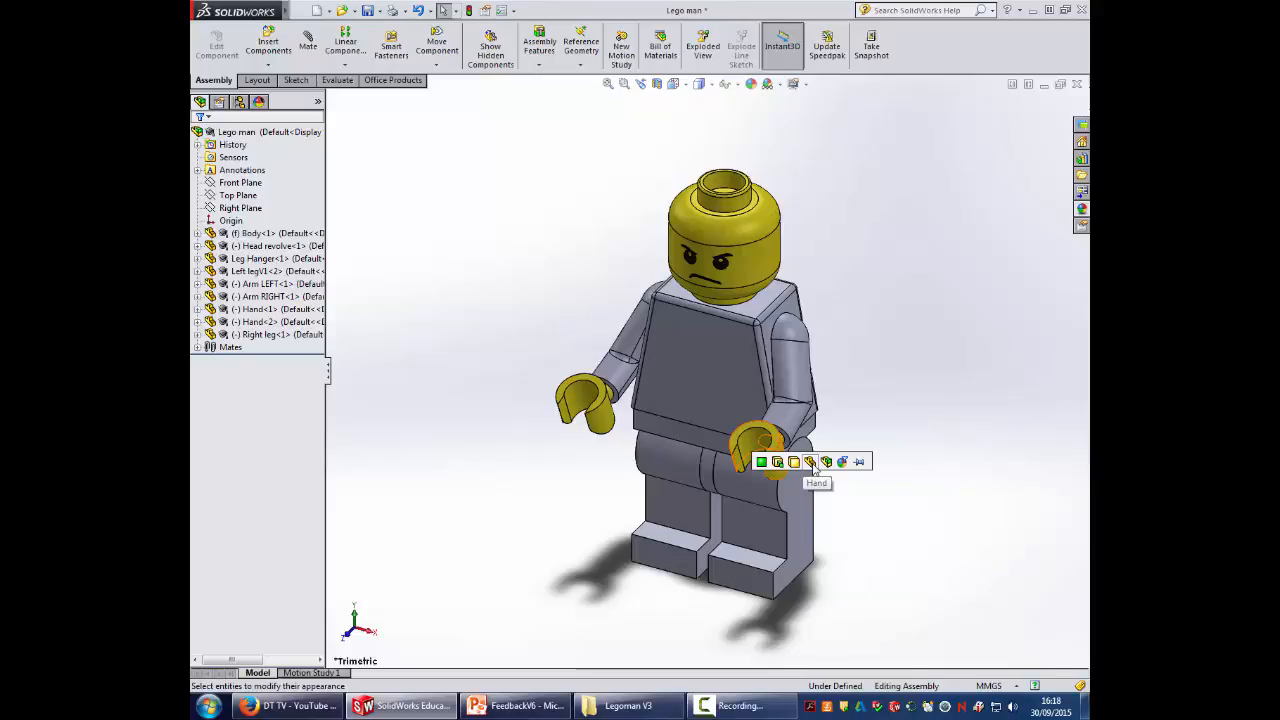
left_click(811, 462)
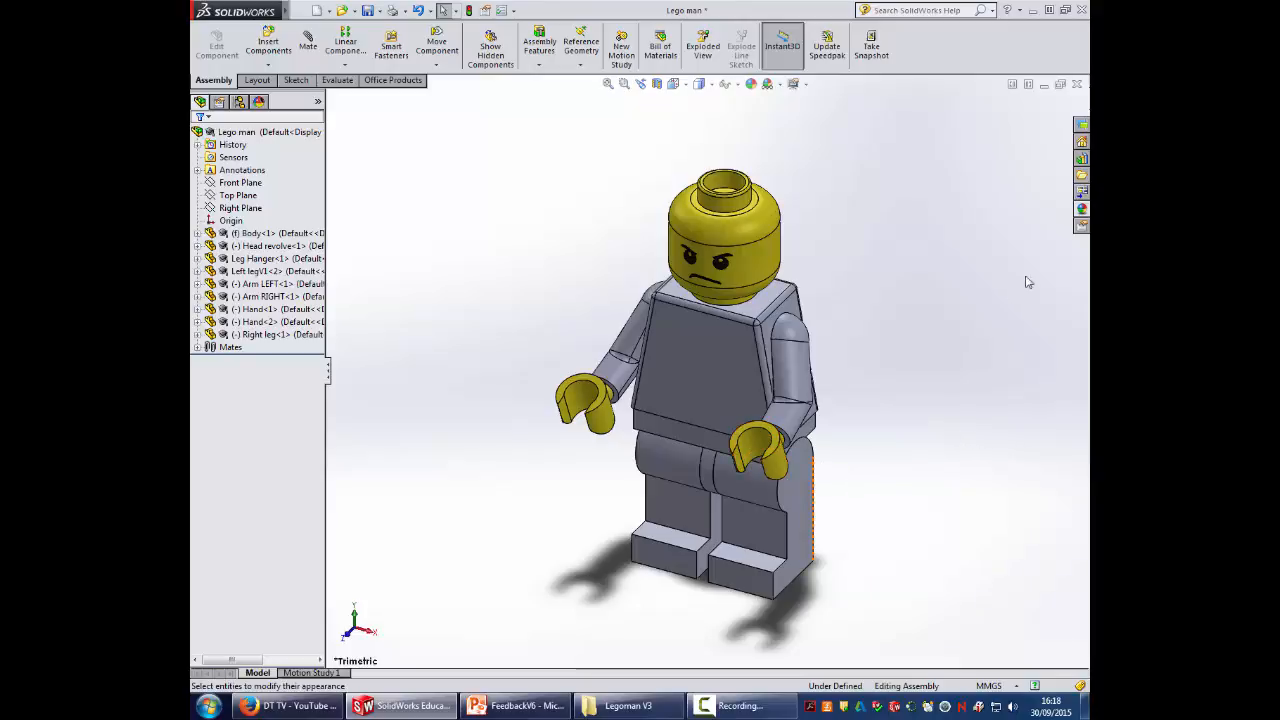
Step: Apply blue high gloss plastic to the whole left leg part
left_click(1083, 211)
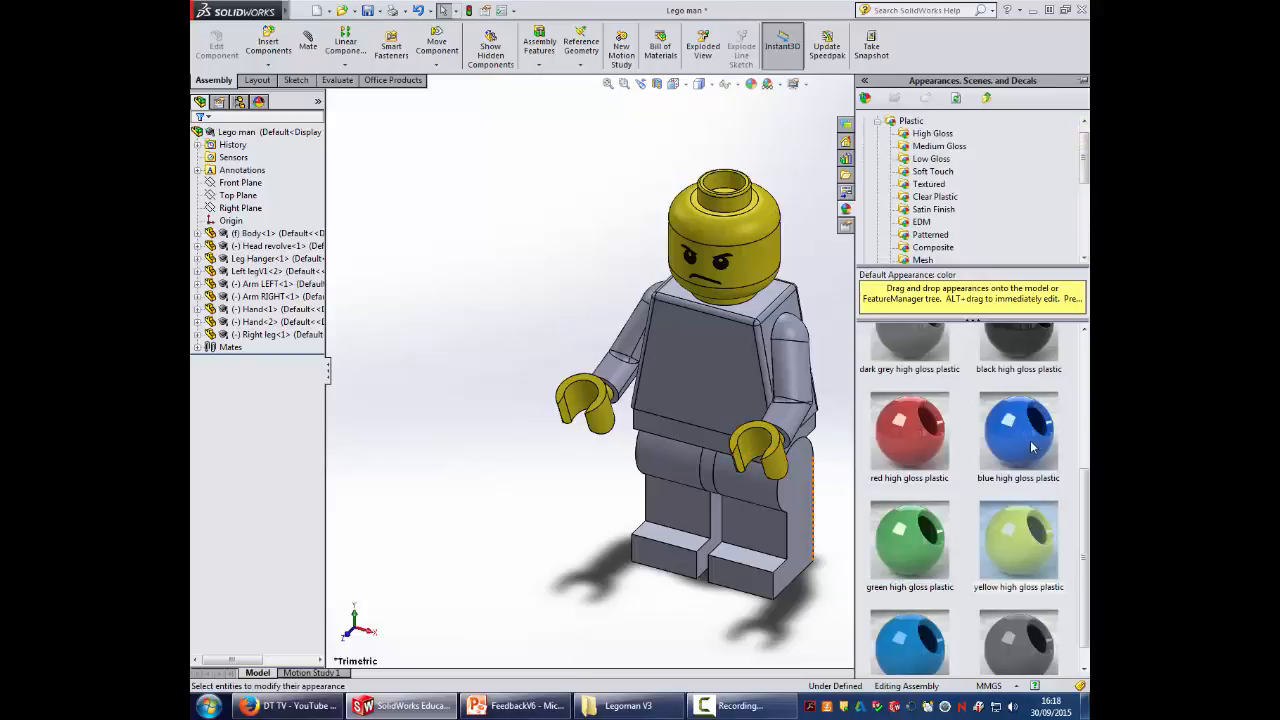
left_click_drag(1032, 447, 757, 535)
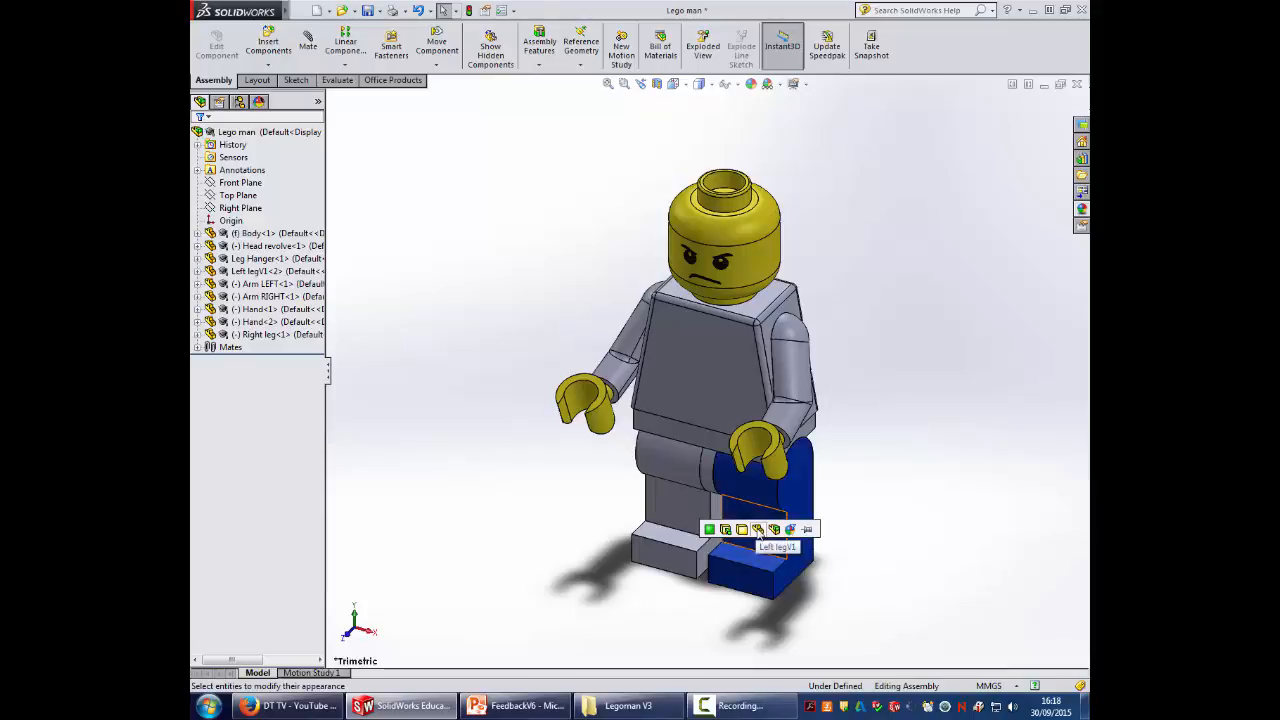
left_click(757, 531)
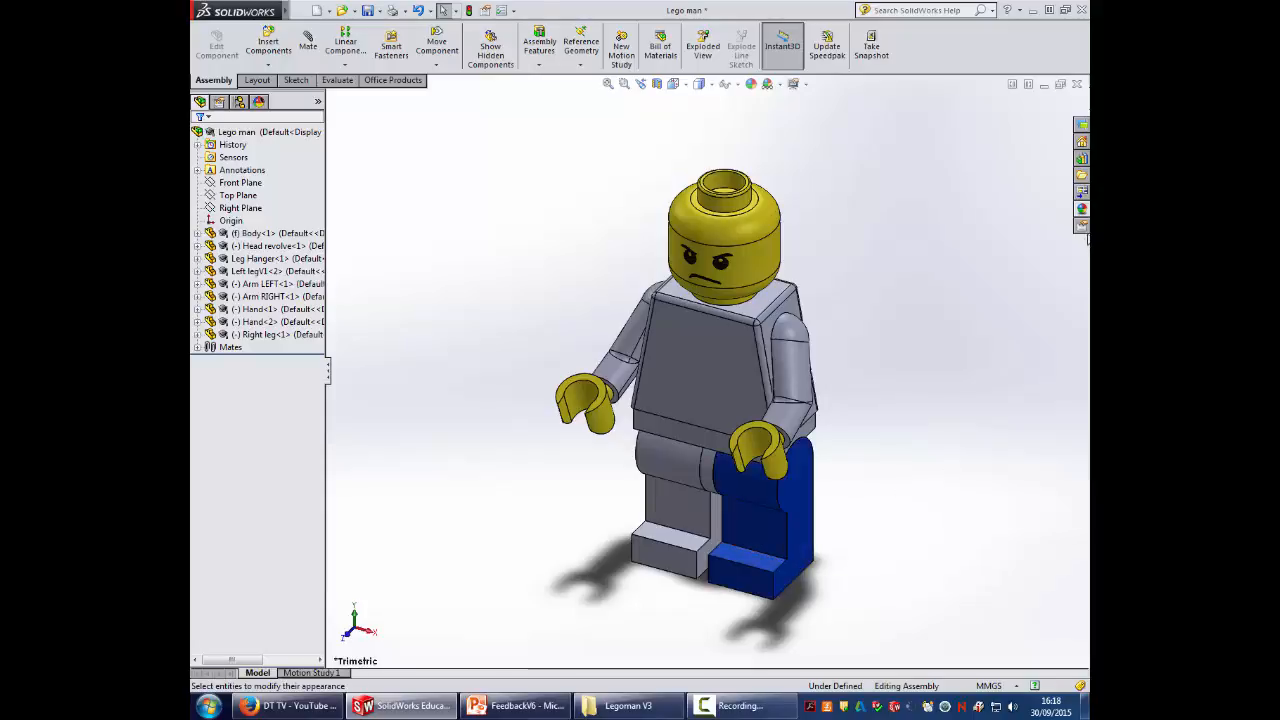
Step: Apply blue high gloss plastic to the whole right leg part
left_click(1082, 209)
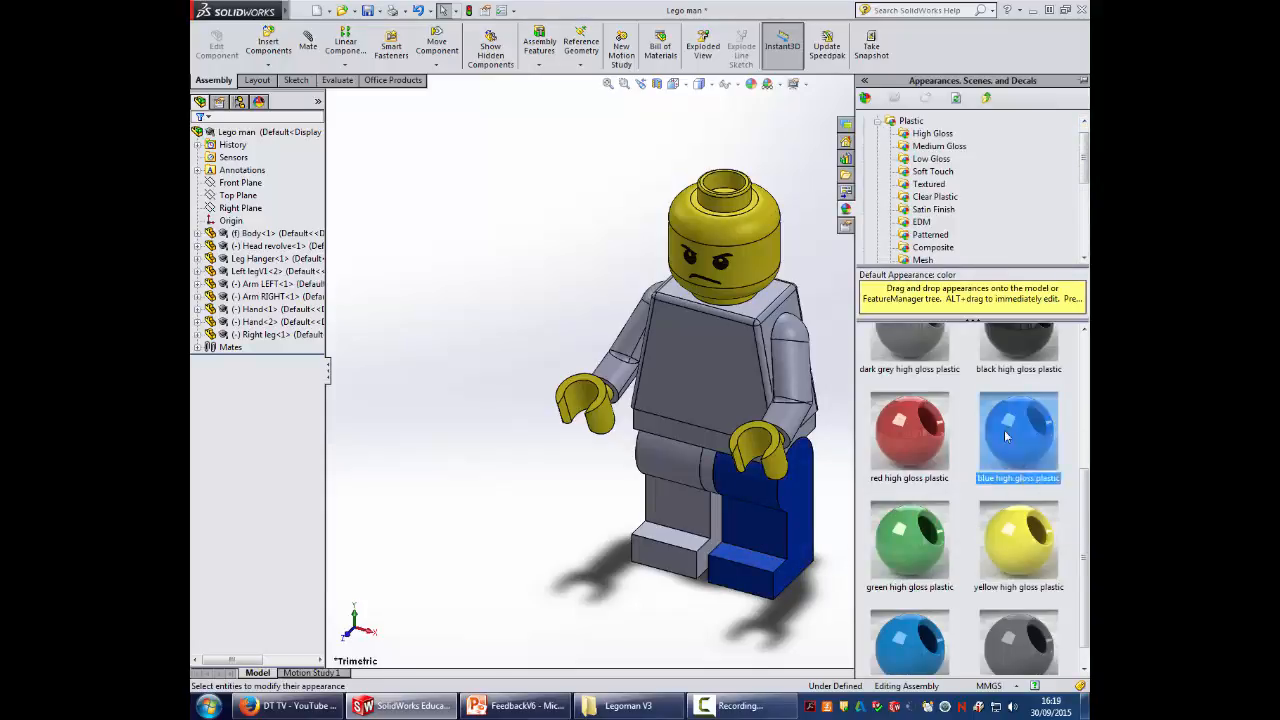
left_click_drag(1006, 436, 665, 520)
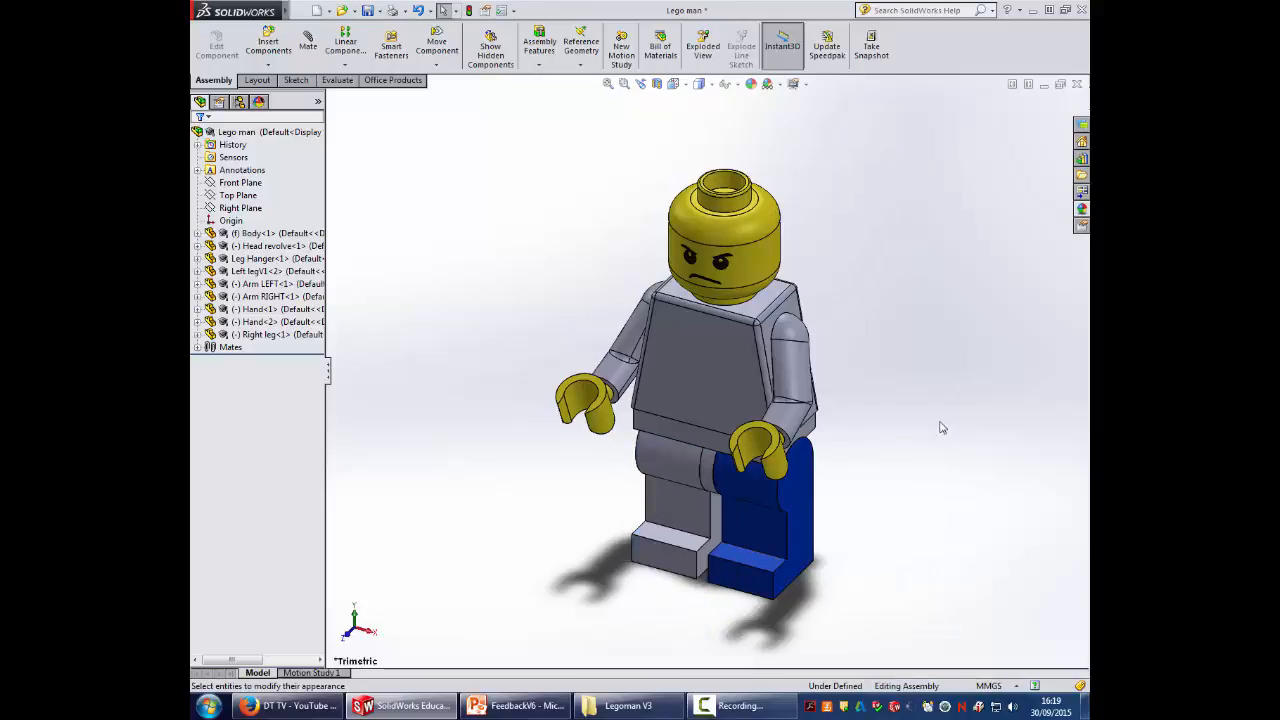
left_click(1080, 209)
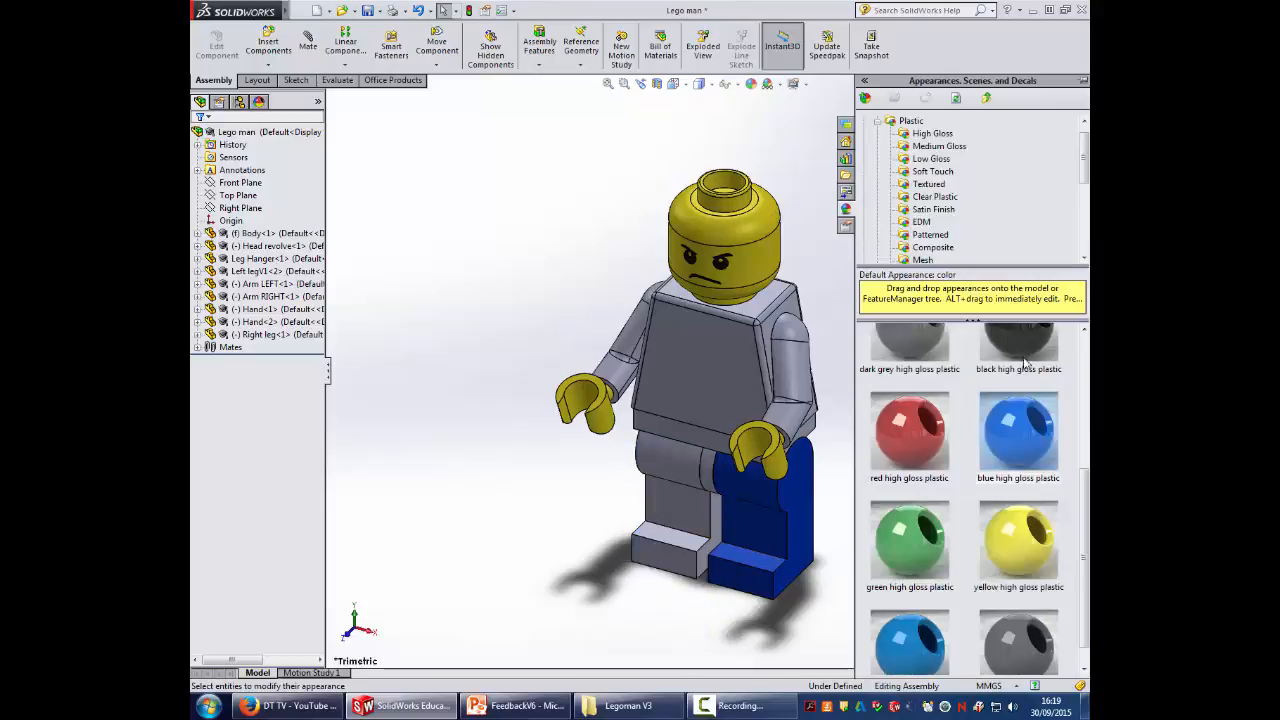
left_click_drag(1013, 450, 665, 505)
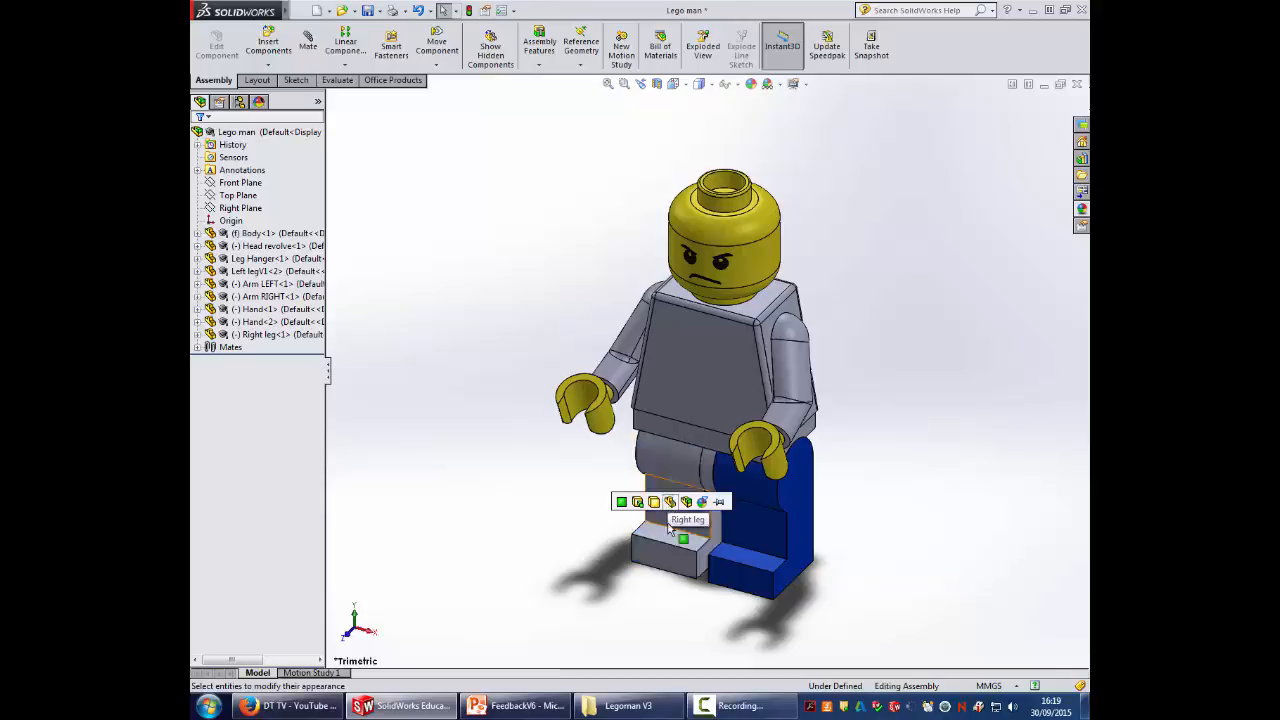
Step: Apply blue high gloss plastic to the Leg Hanger part between the legs and torso
left_click(1078, 209)
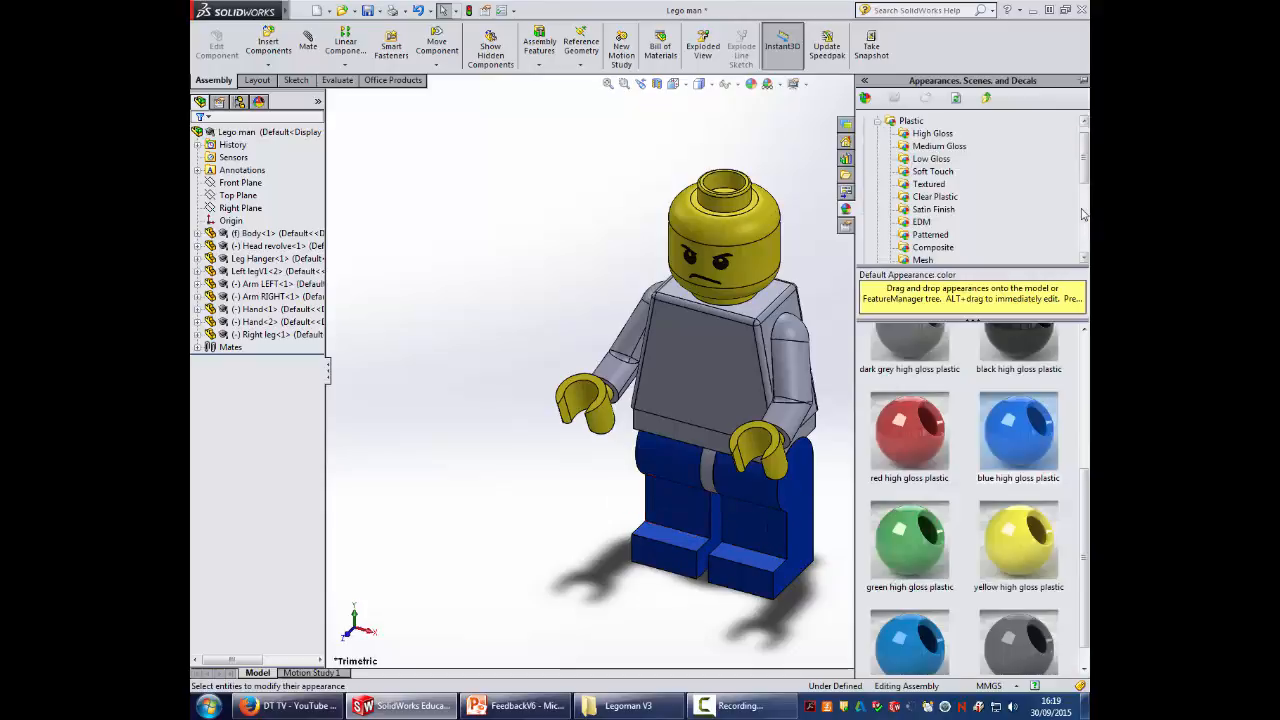
left_click_drag(1028, 435, 710, 466)
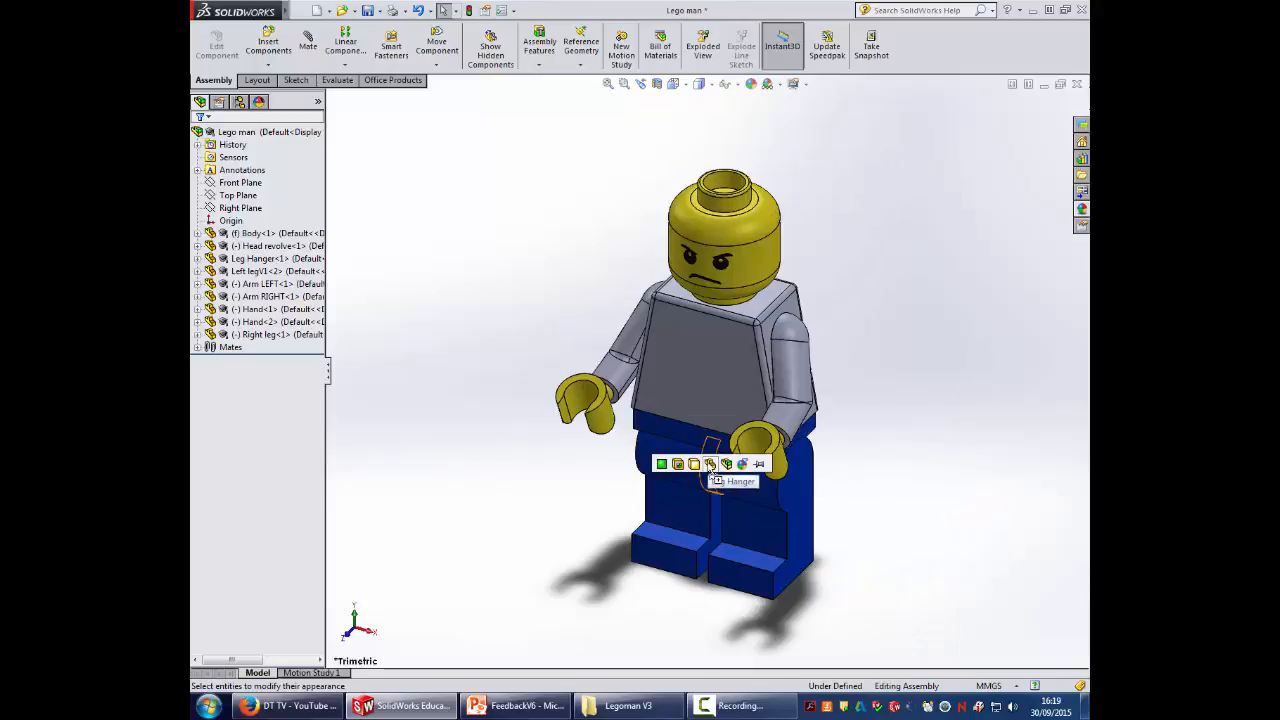
left_click(710, 465)
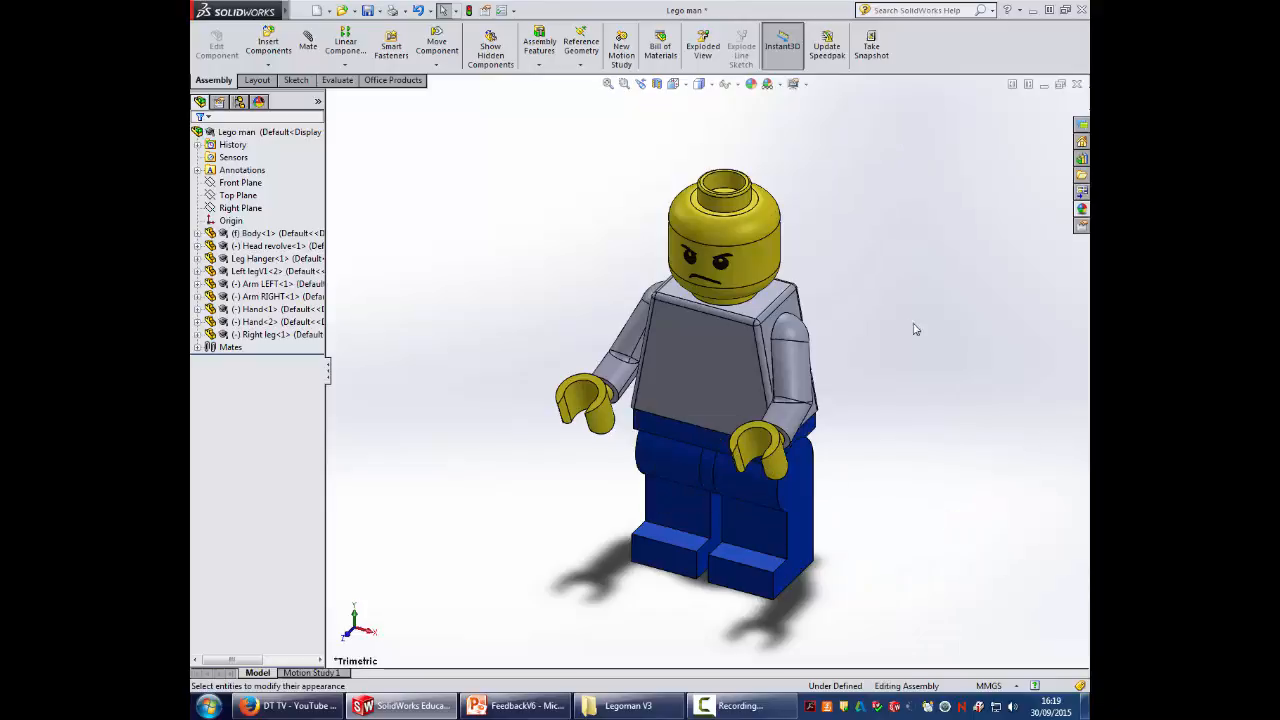
Step: Apply the grey polished plastic1 appearance to the whole left arm part
left_click(1082, 209)
left_click_drag(1084, 494, 1086, 542)
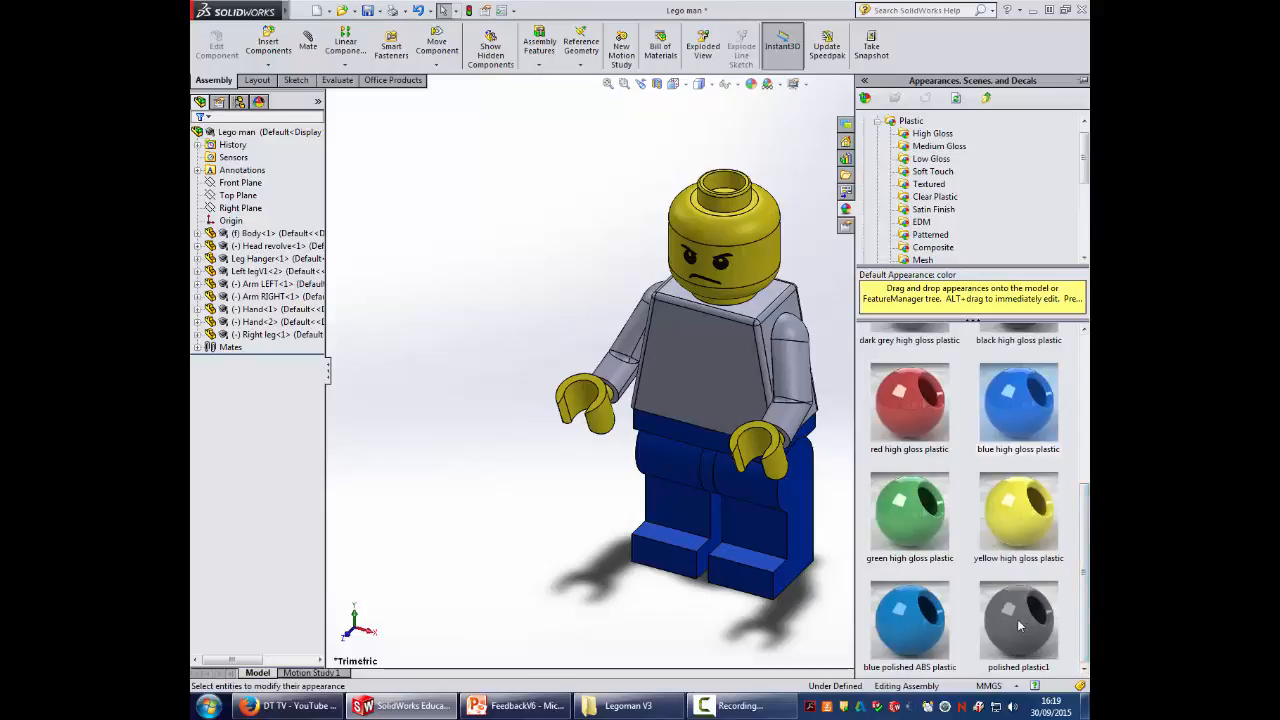
left_click_drag(1030, 627, 797, 370)
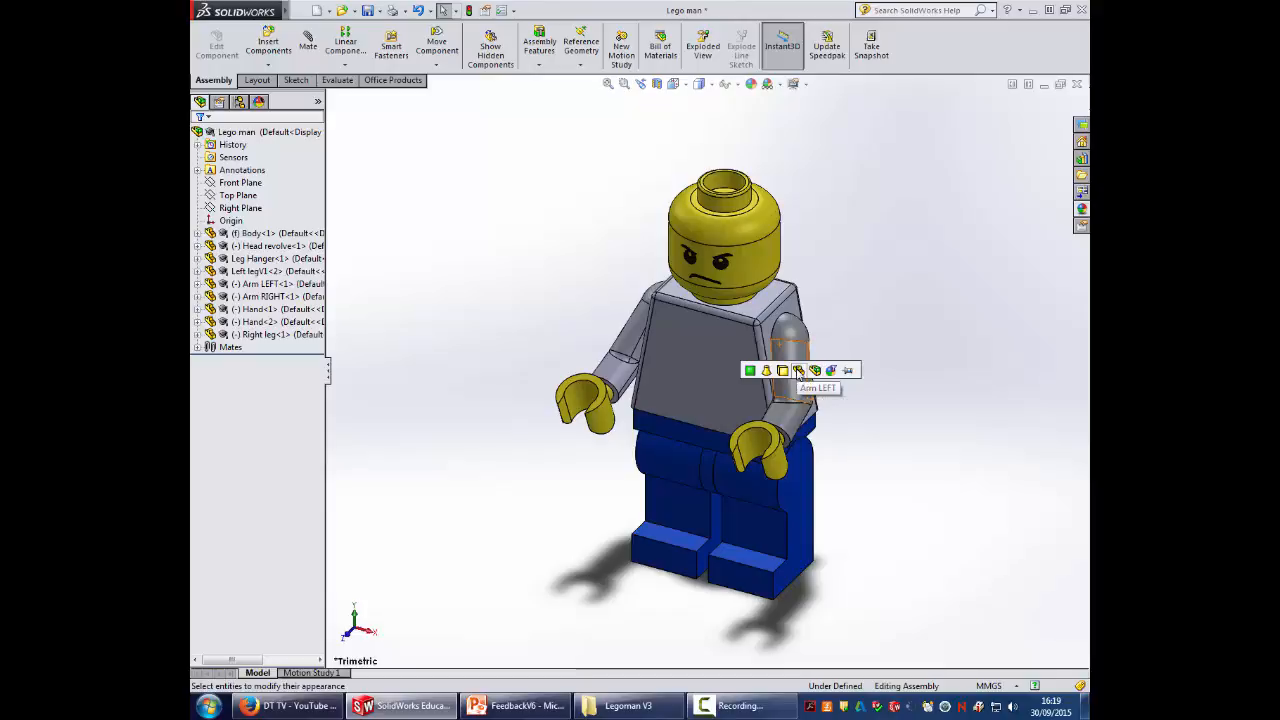
left_click(798, 371)
Step: Apply the grey polished plastic1 appearance to the whole right arm part
left_click(1081, 211)
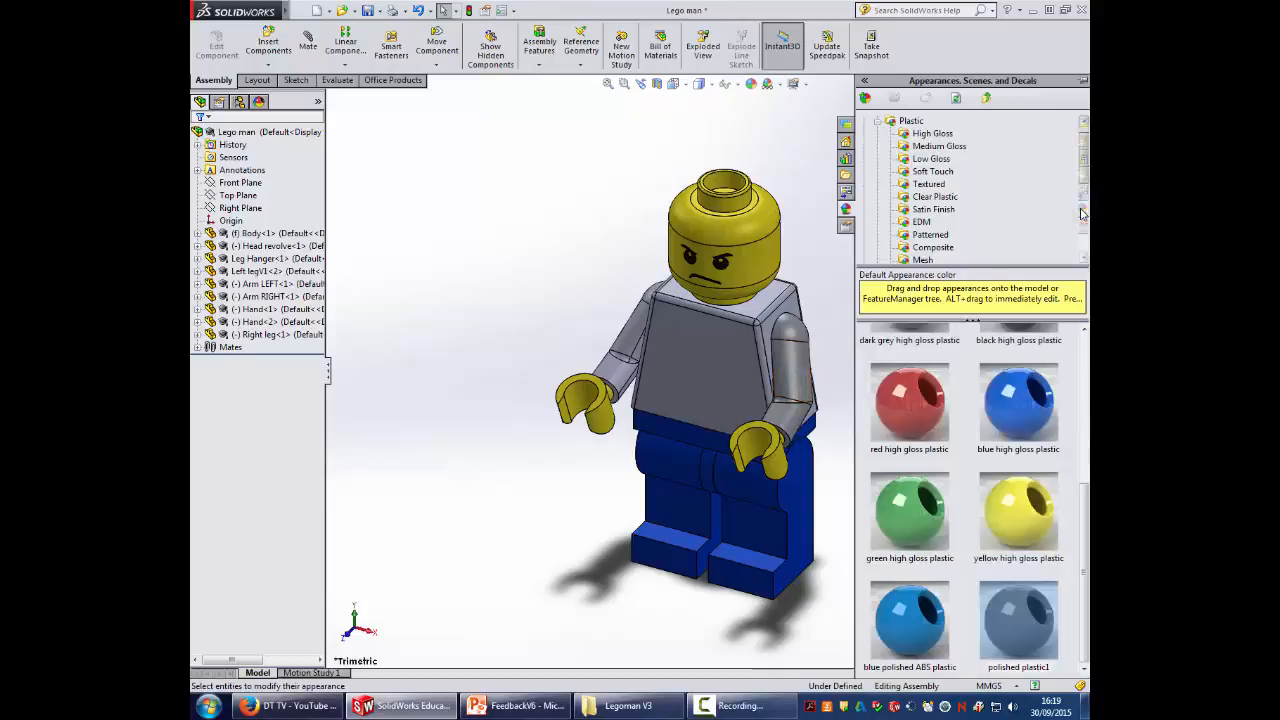
left_click_drag(1022, 600, 598, 388)
left_click(614, 366)
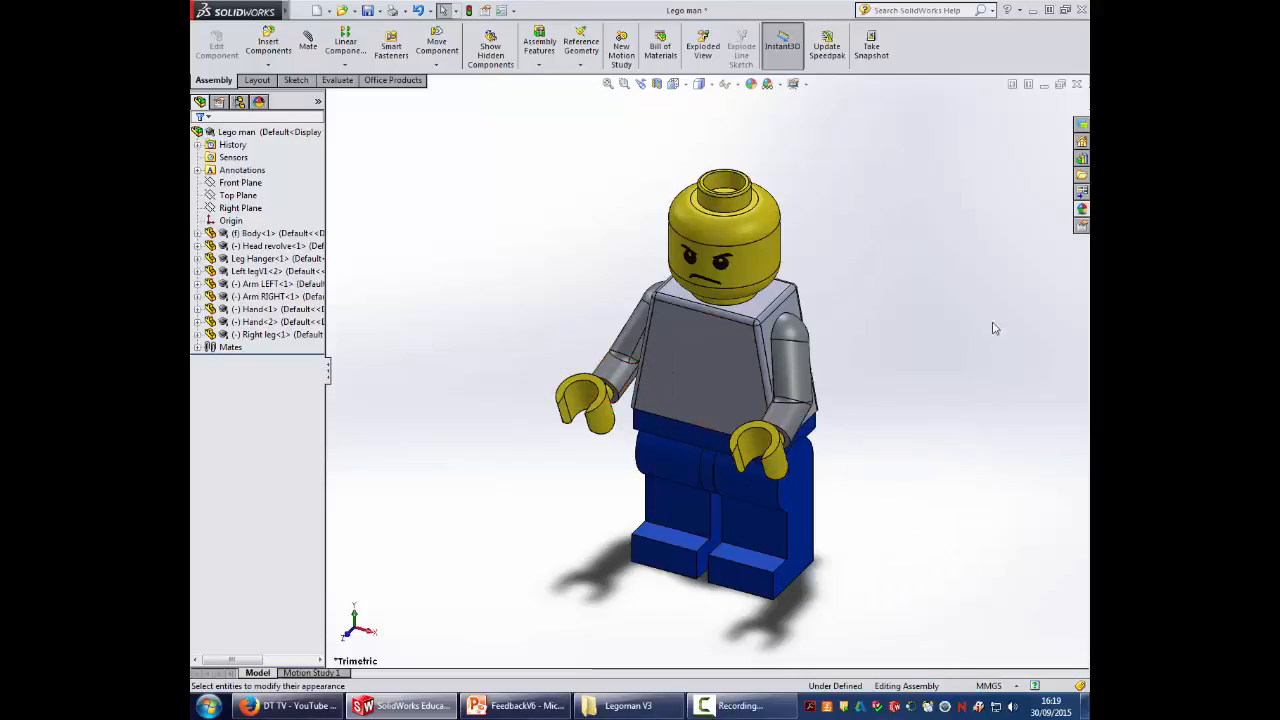
Step: Apply cream high gloss plastic to the Body part forming the torso
left_click(1081, 210)
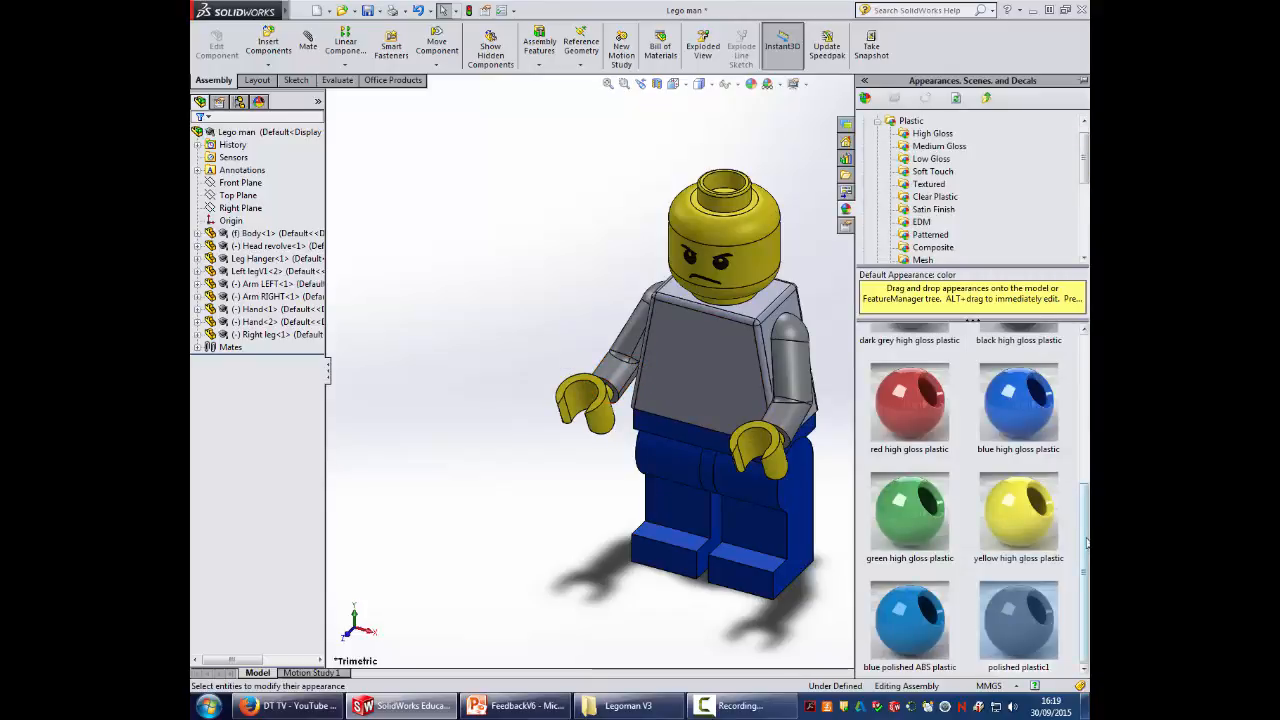
left_click_drag(1086, 610, 1088, 432)
scroll(1088, 432, "up", 2)
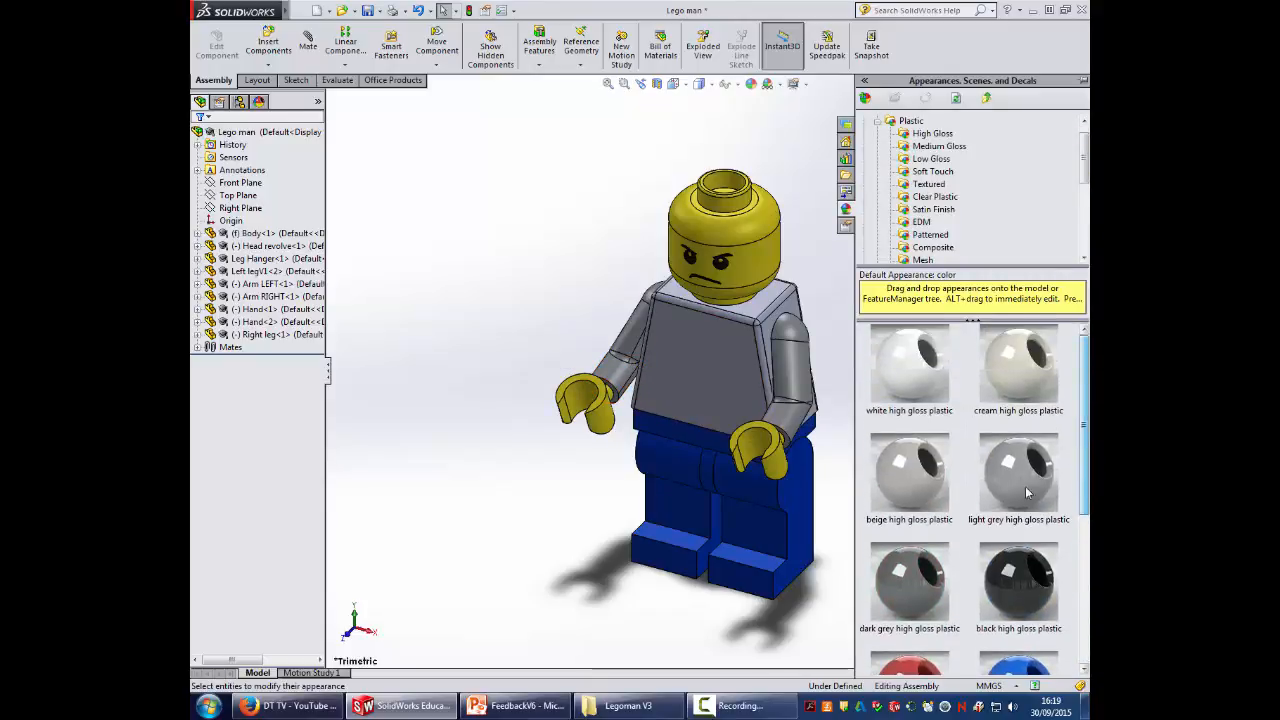
left_click_drag(1017, 375, 725, 372)
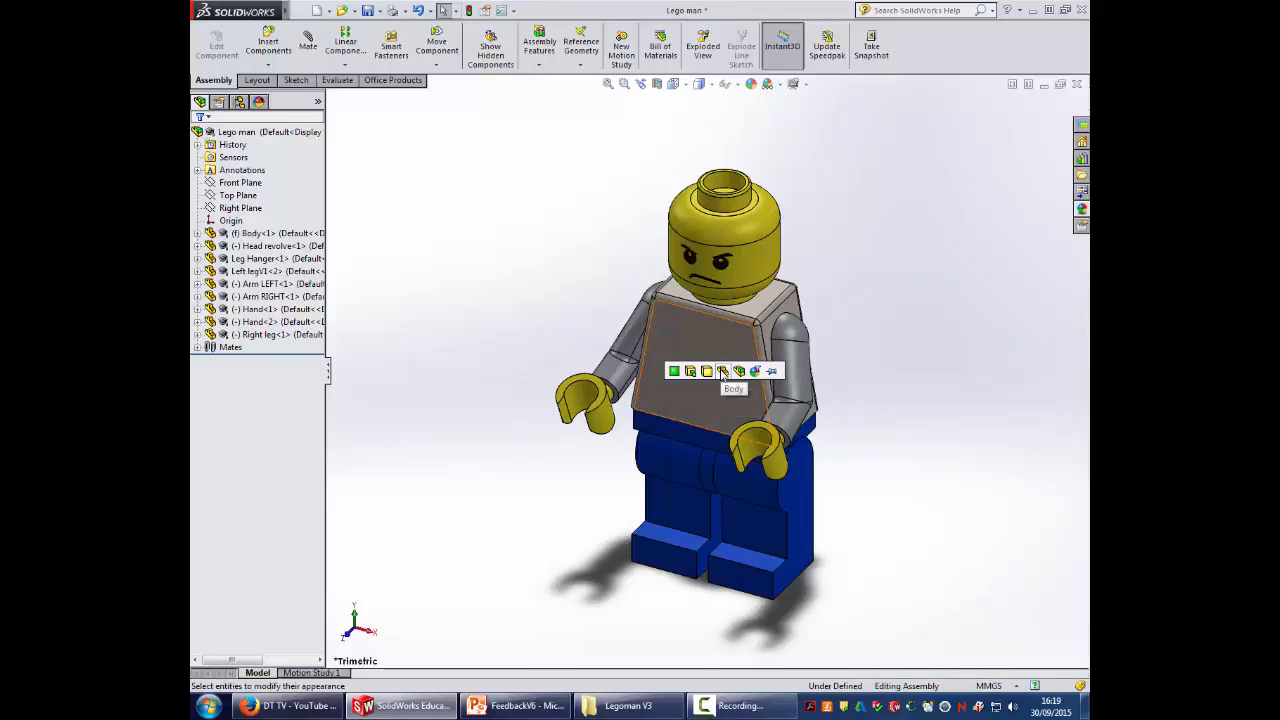
left_click(724, 372)
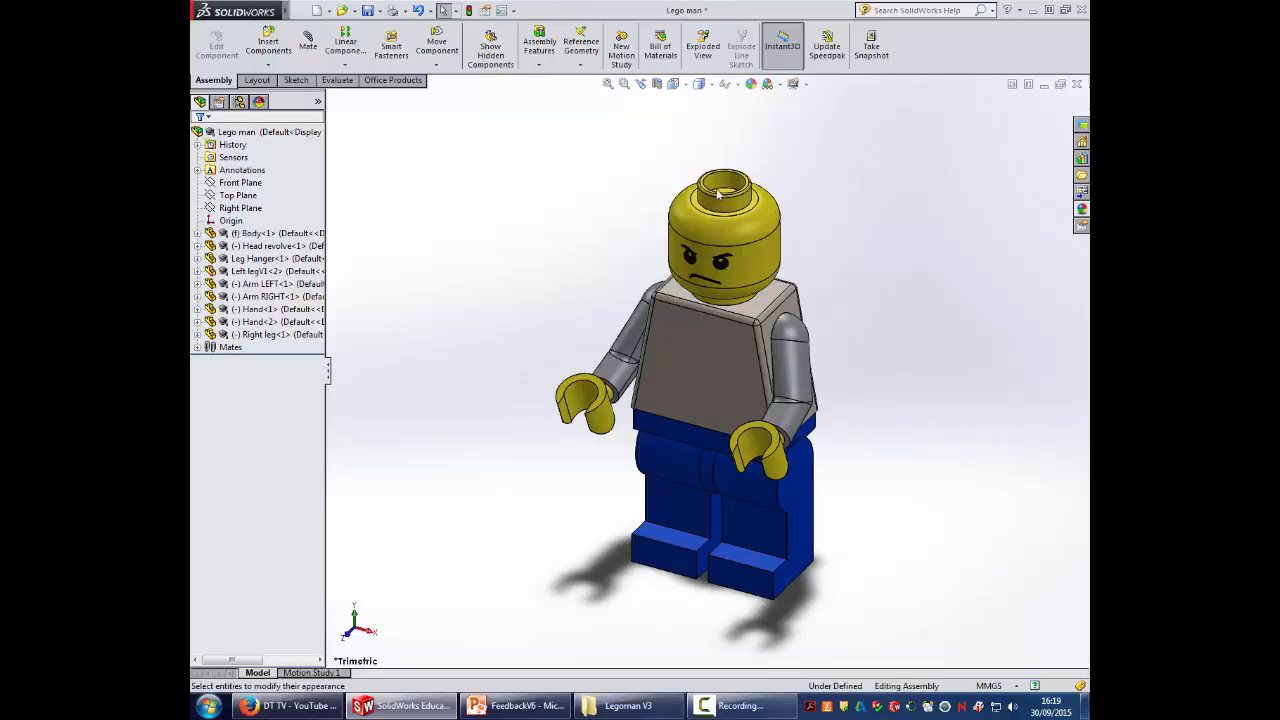
Step: Use Move Component with Free Drag to swing the right leg and the arms slightly and turn the head
left_click(437, 46)
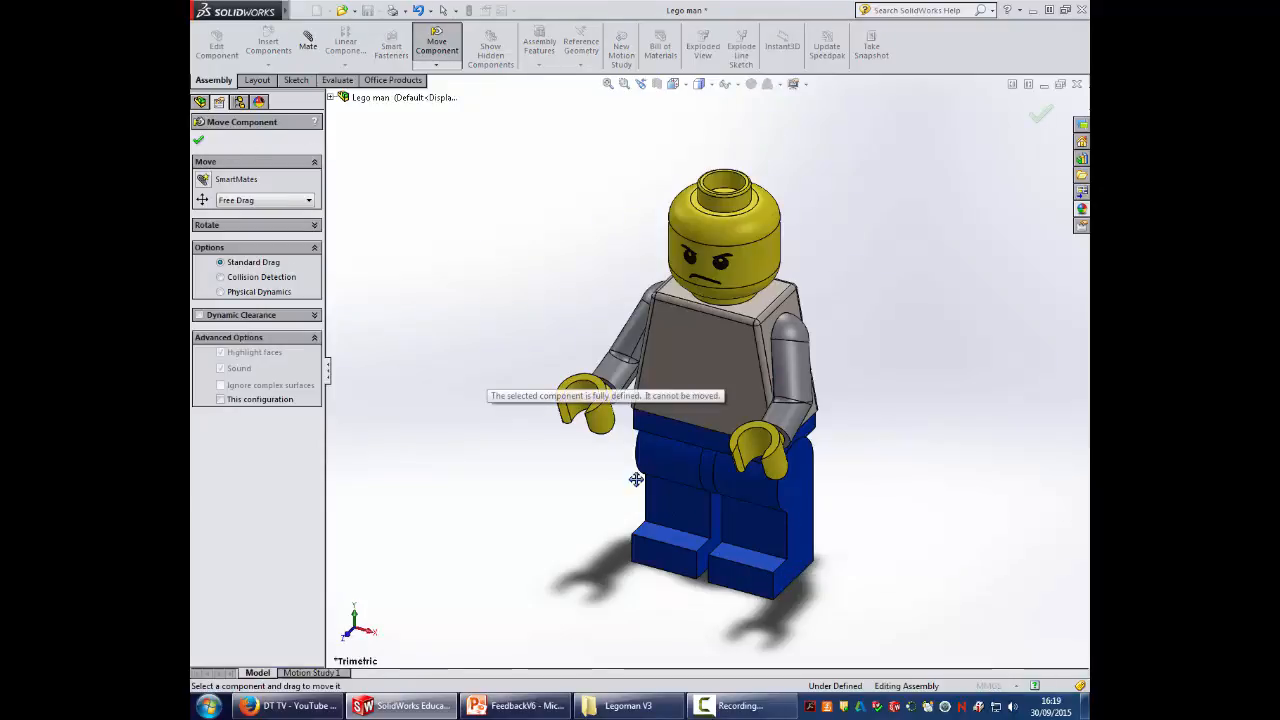
left_click_drag(662, 503, 614, 517)
left_click_drag(575, 377, 550, 396)
left_click_drag(752, 262, 720, 276)
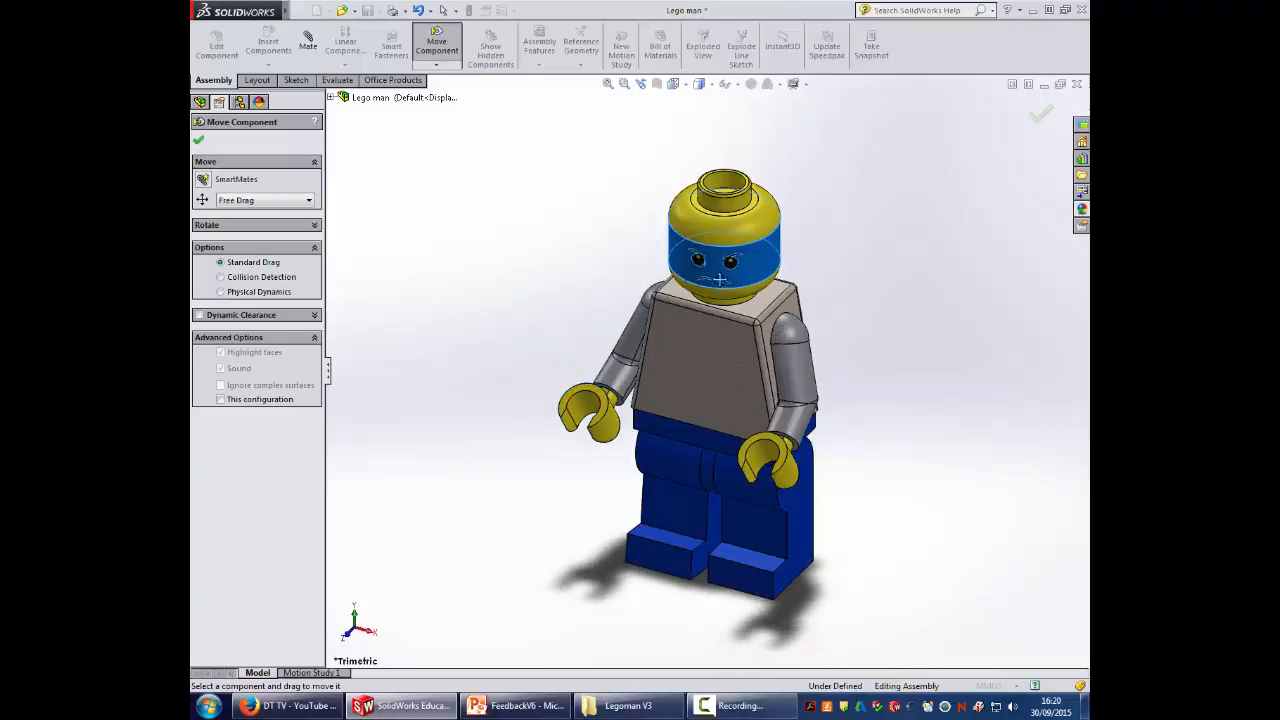
Step: Close the component move and delete the coincident mate between the two hands
left_click(198, 140)
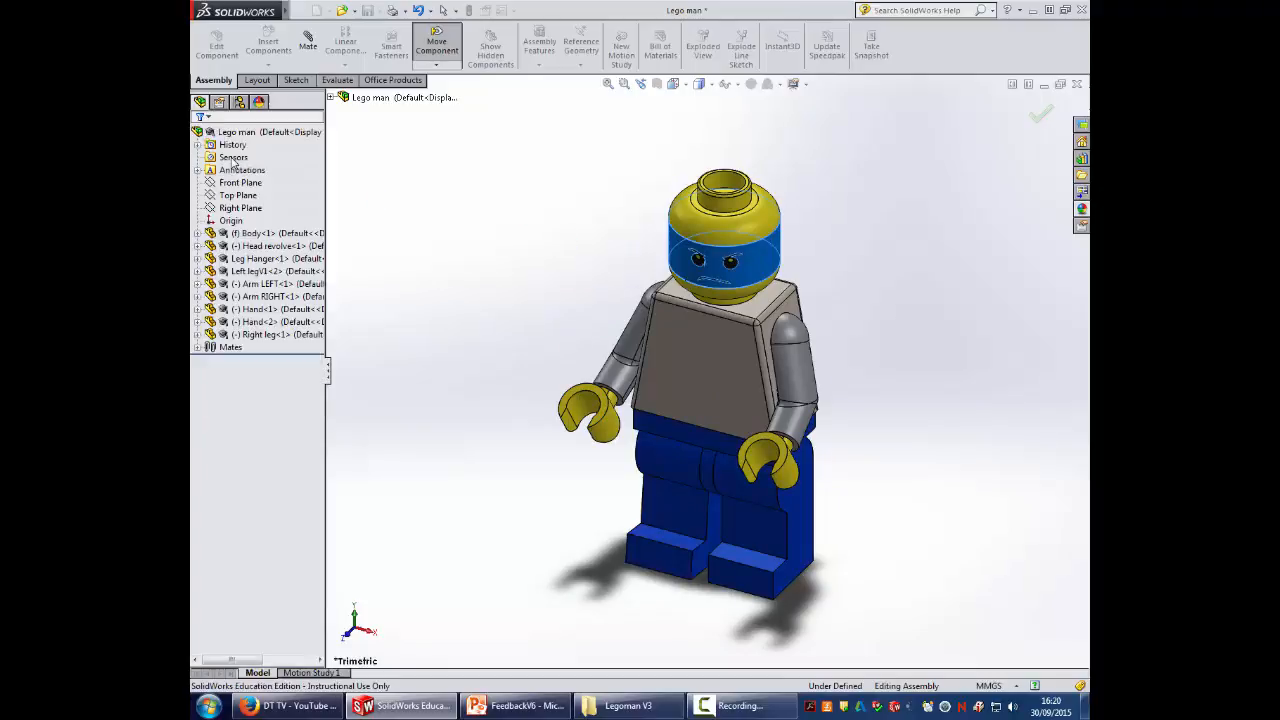
left_click(197, 347)
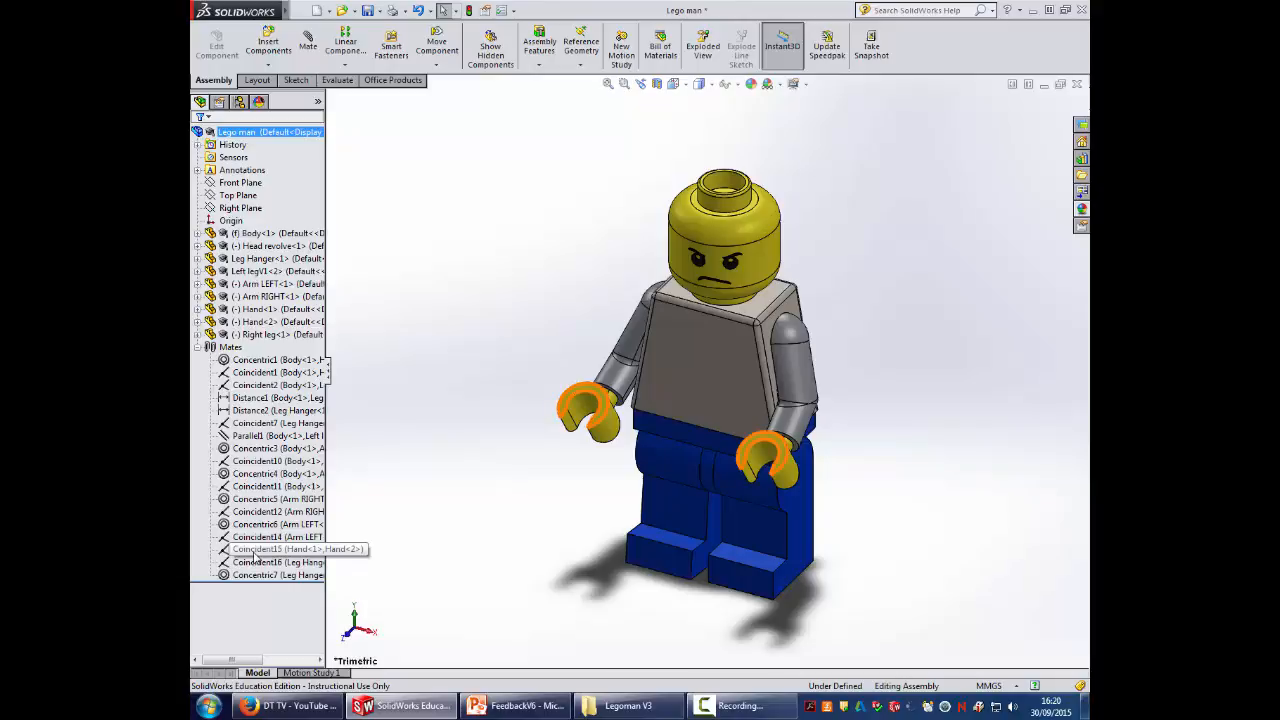
right_click(255, 550)
left_click(280, 570)
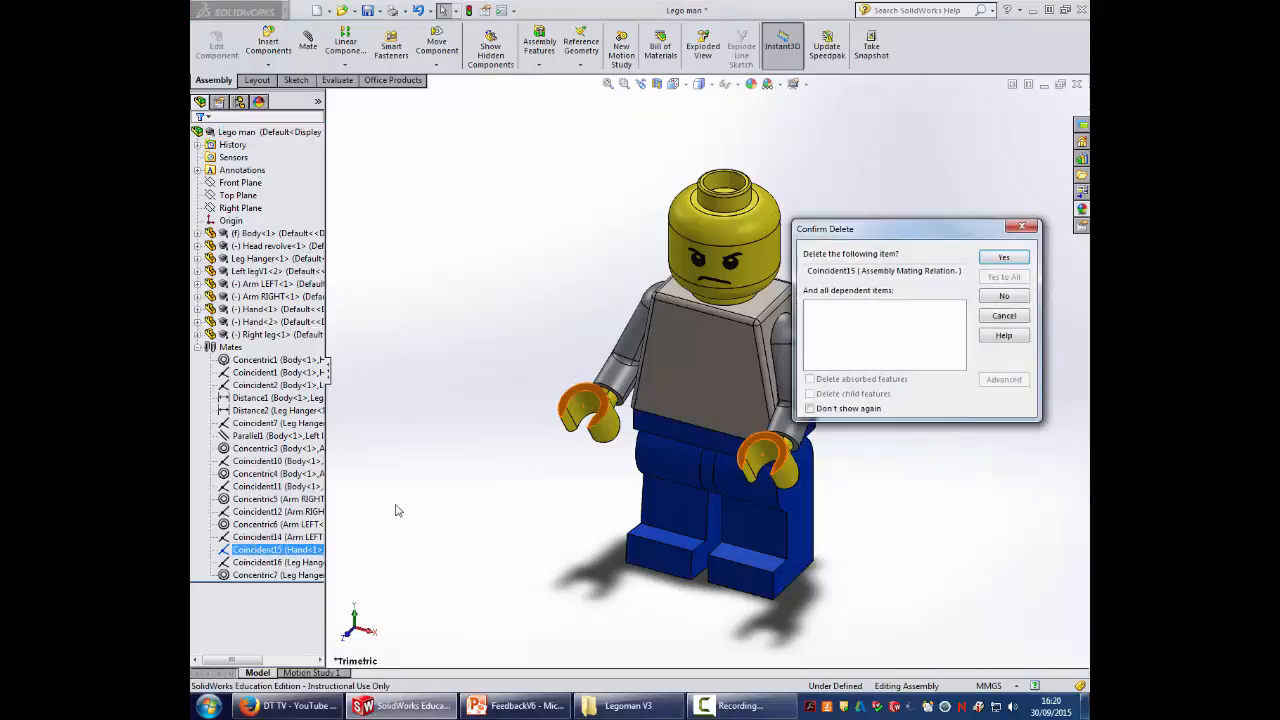
left_click(1004, 258)
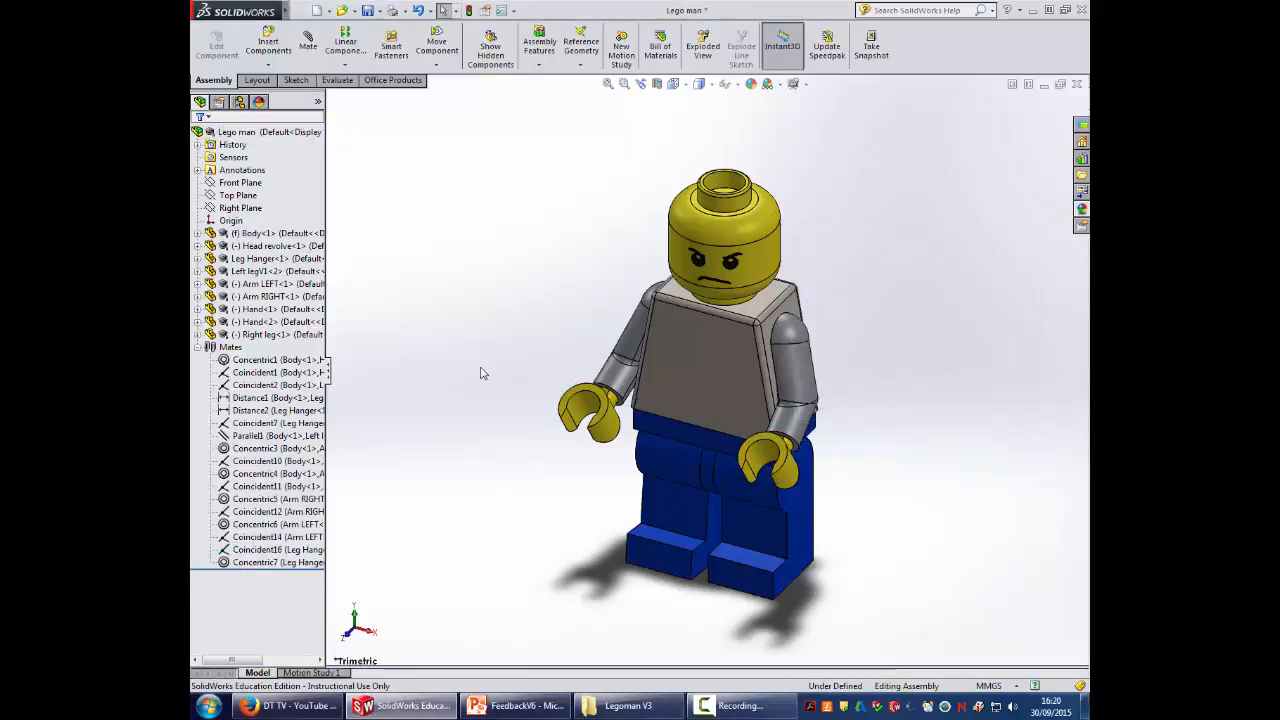
Step: Delete the parallel mate that ties the left leg to the body
left_click(252, 537)
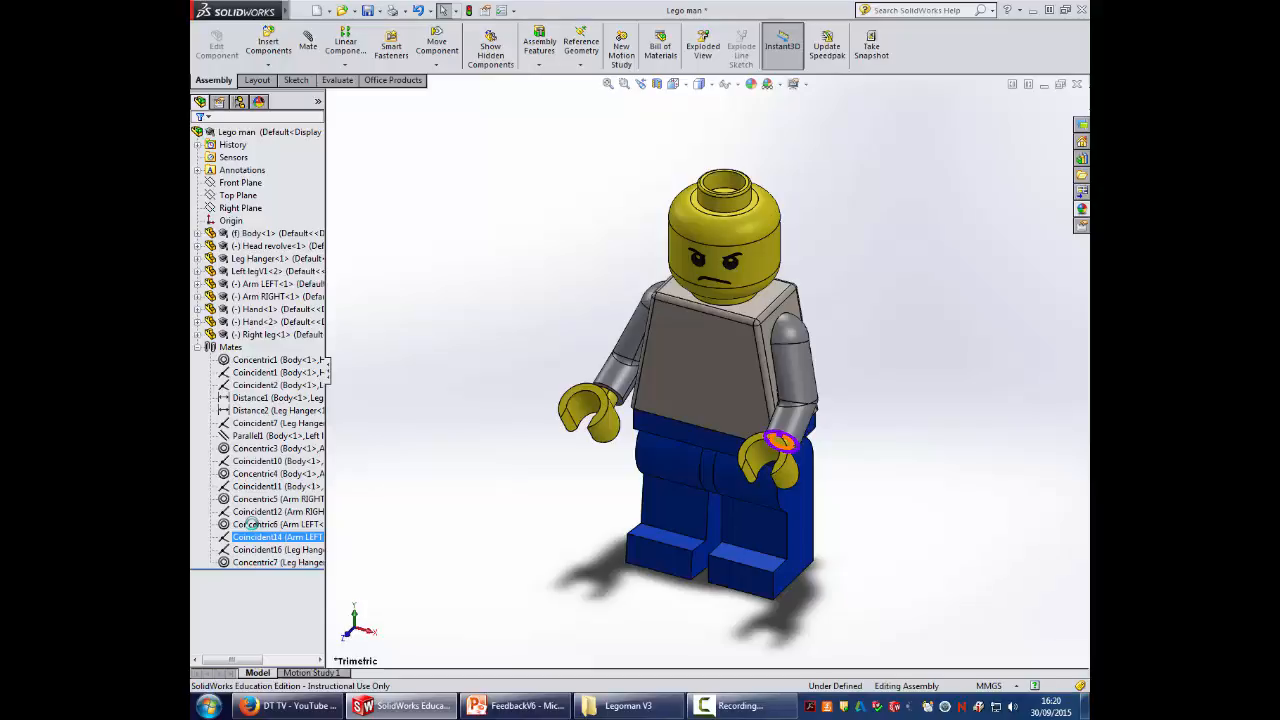
left_click(251, 524)
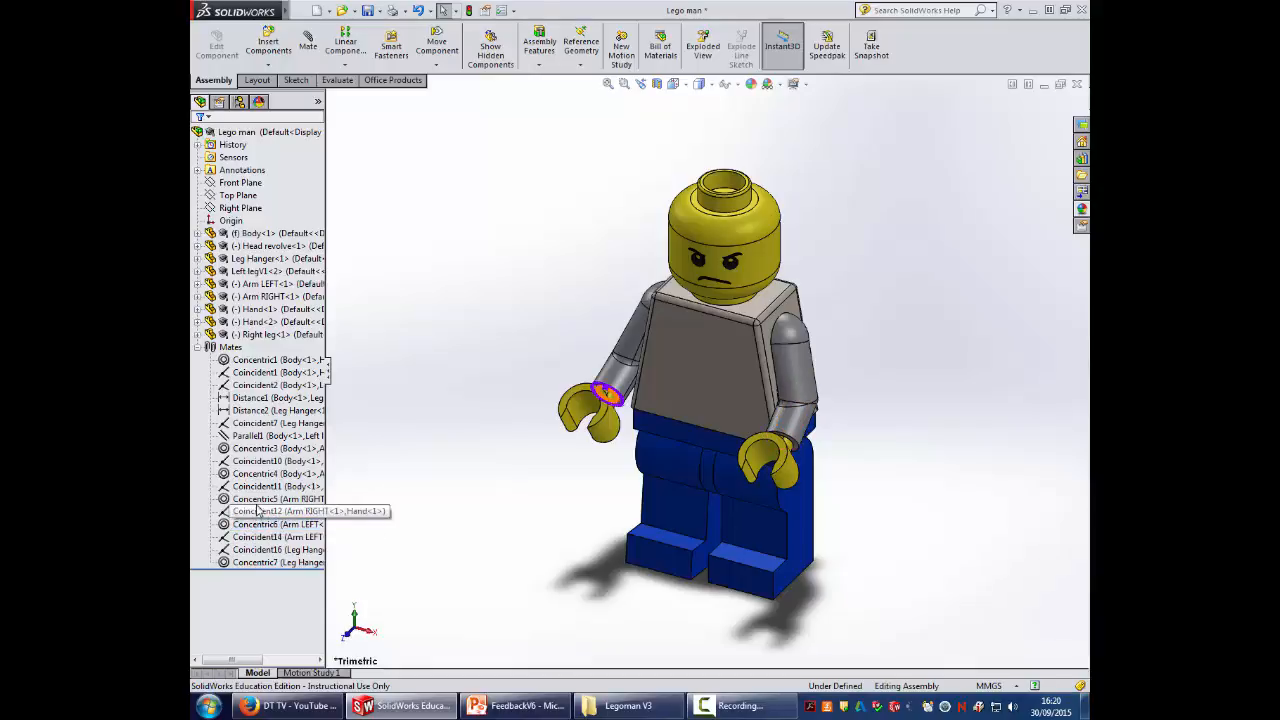
right_click(260, 436)
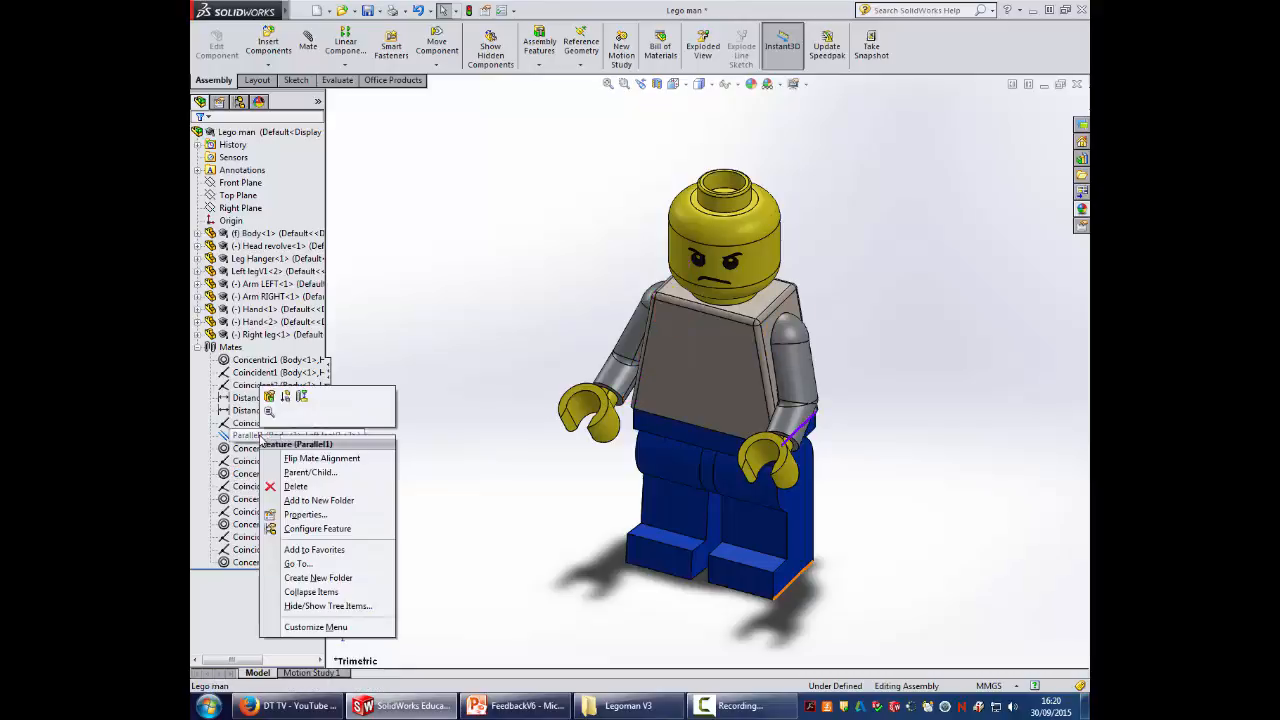
left_click(296, 487)
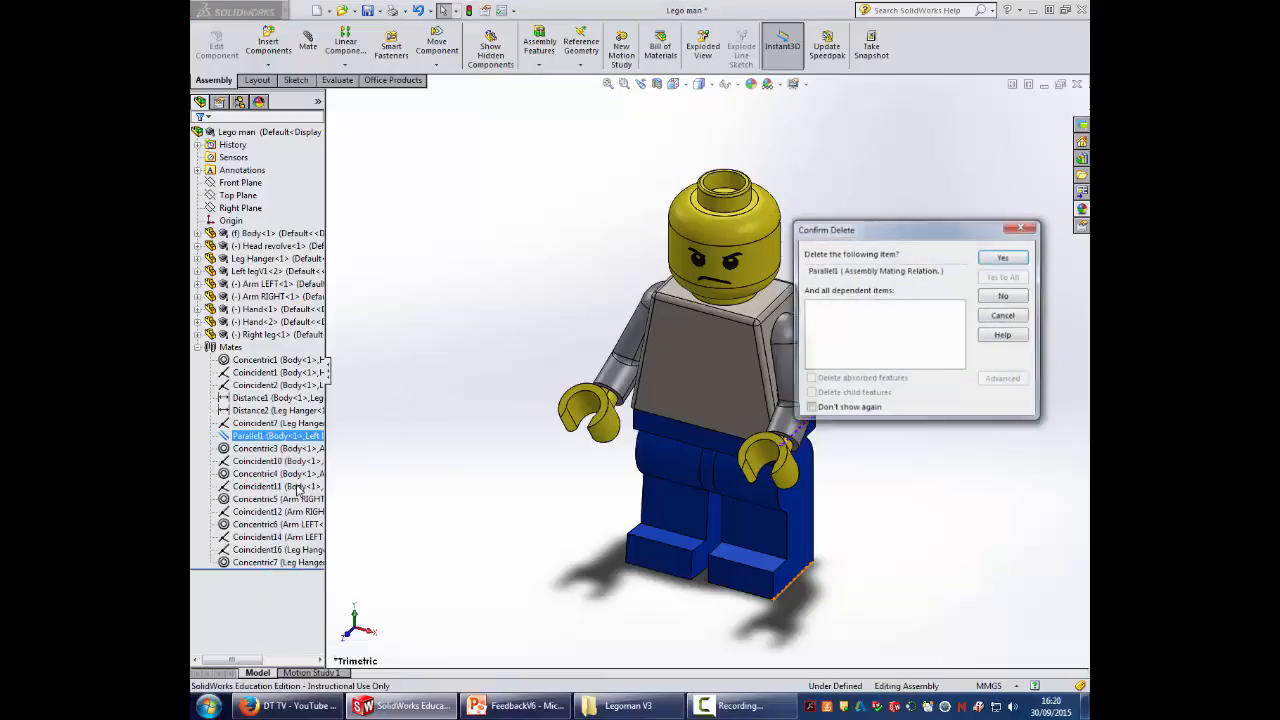
left_click(1003, 257)
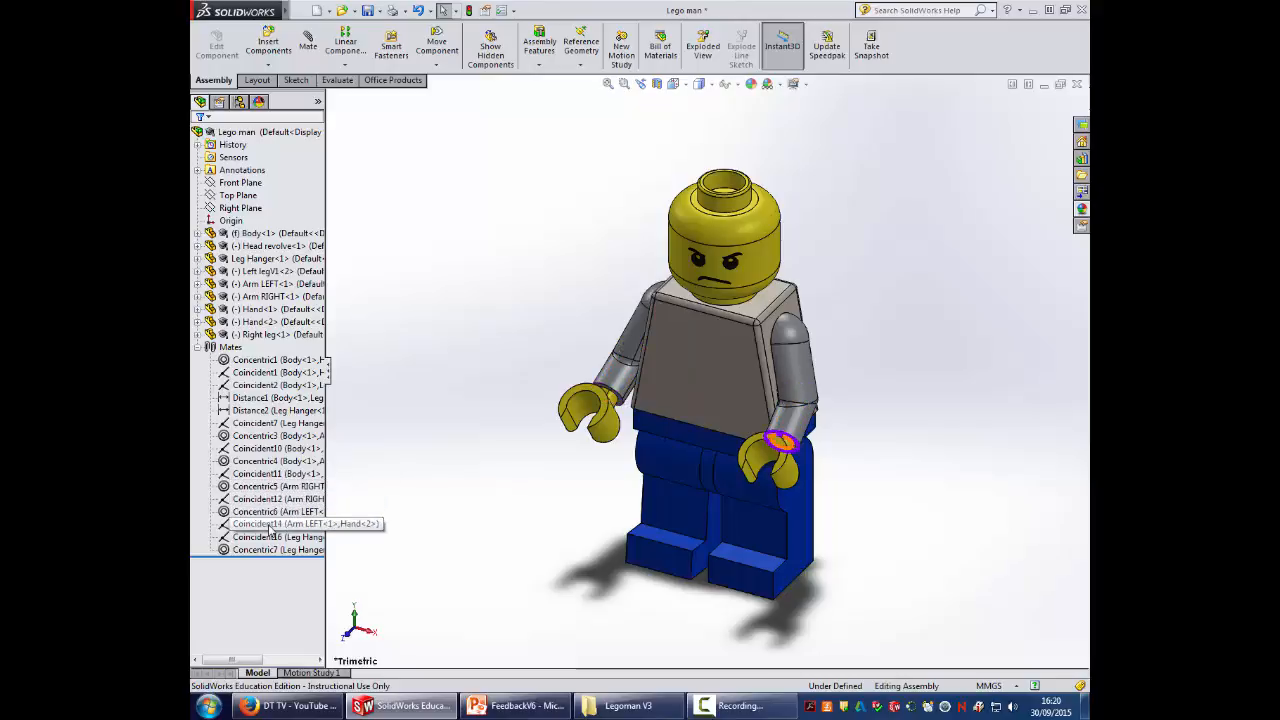
Step: Free-drag the left leg forward and the right leg backward into a walking stride
left_click(436, 45)
left_click_drag(786, 582, 726, 583)
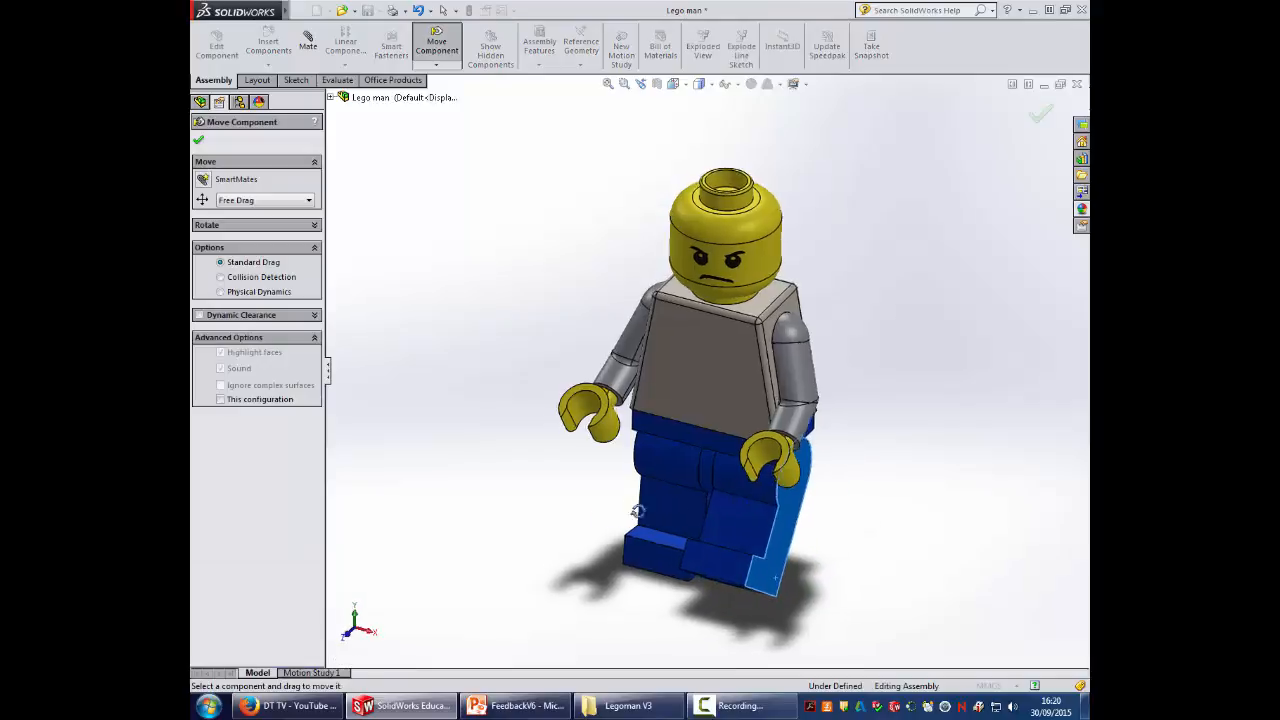
middle_click_drag(637, 514, 789, 546)
left_click_drag(609, 562, 557, 513)
middle_click_drag(875, 585, 740, 514)
Step: Turn the head and swing the right arm backward with Free Drag, finishing the walking pose
left_click_drag(726, 245, 613, 258)
middle_click_drag(613, 258, 900, 330)
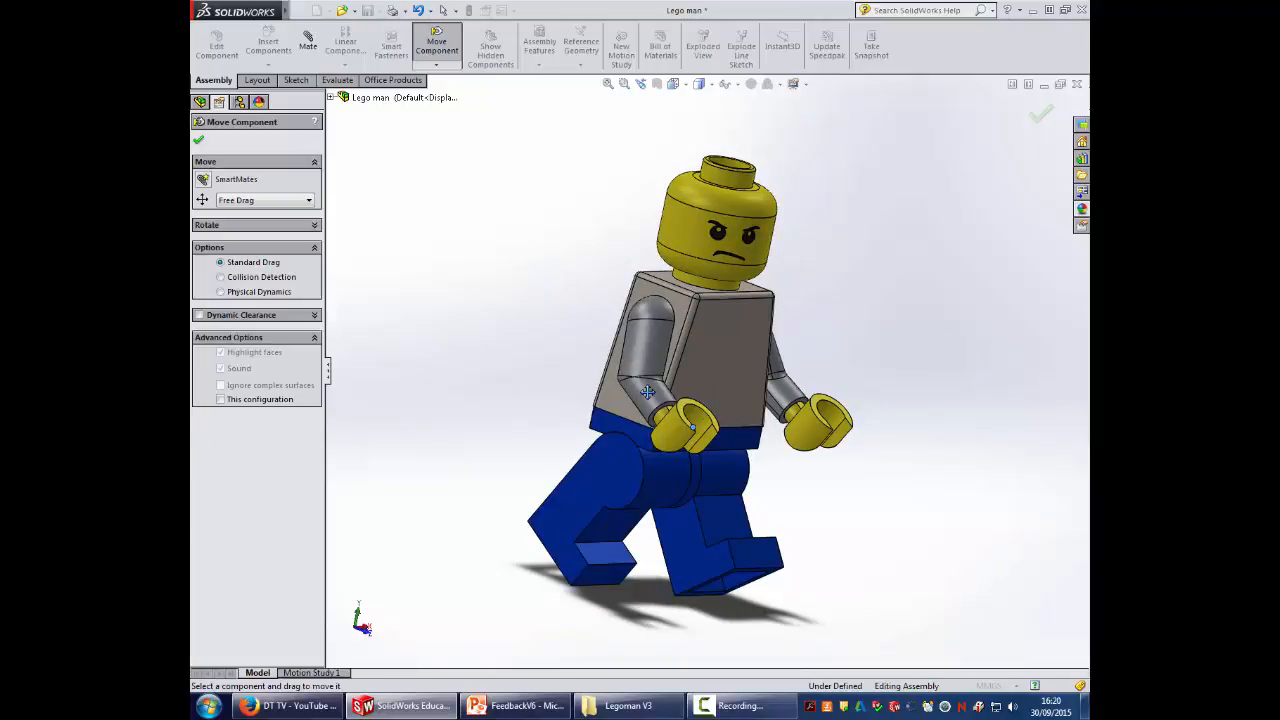
left_click_drag(648, 390, 530, 362)
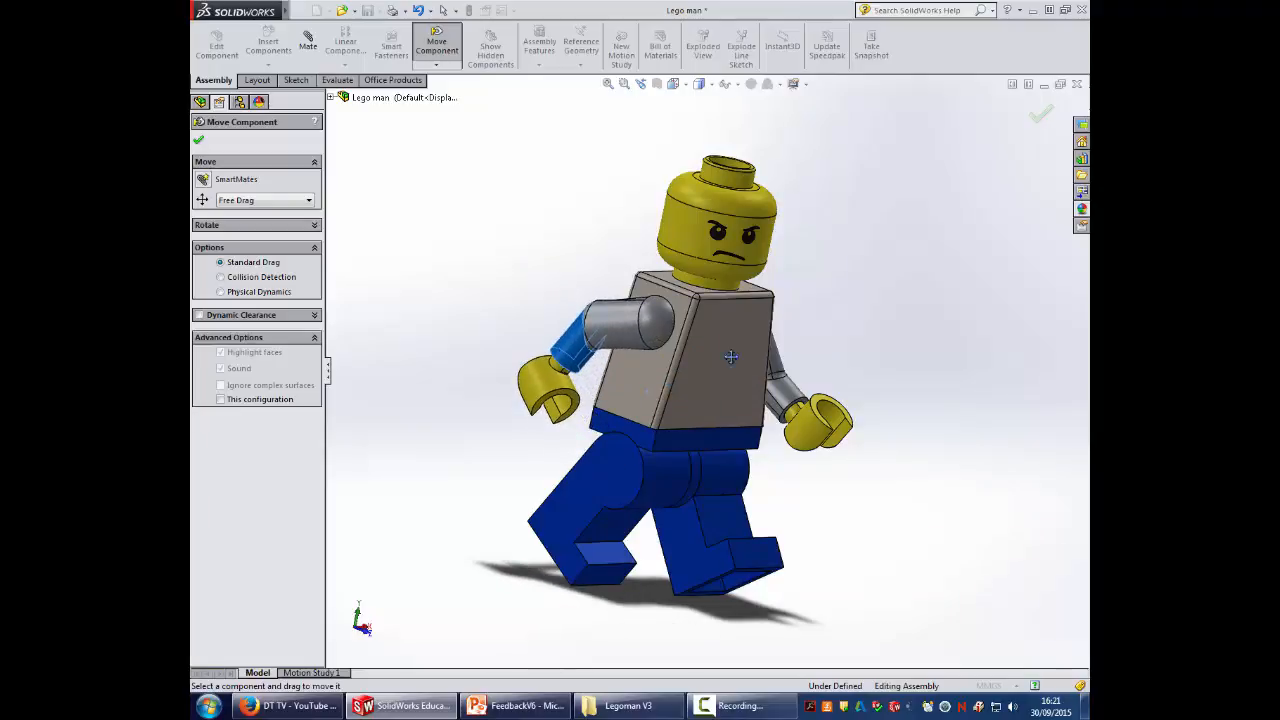
middle_click_drag(903, 320, 846, 286)
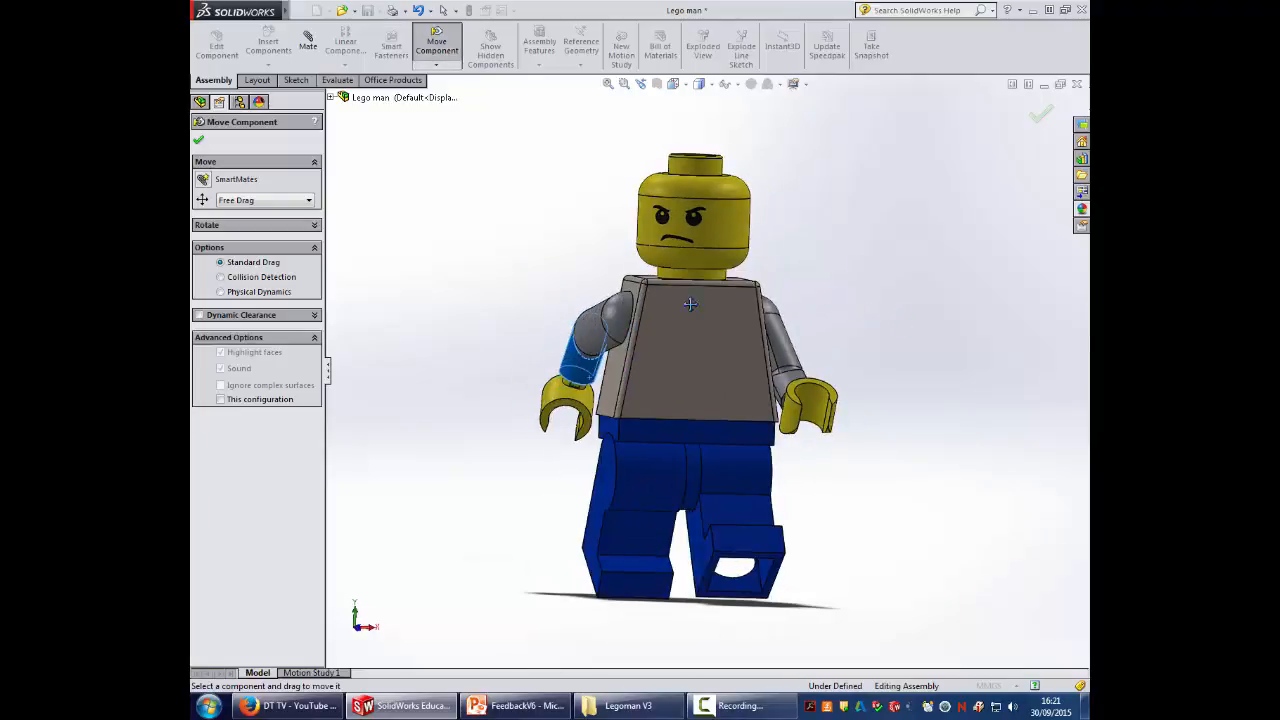
left_click(198, 140)
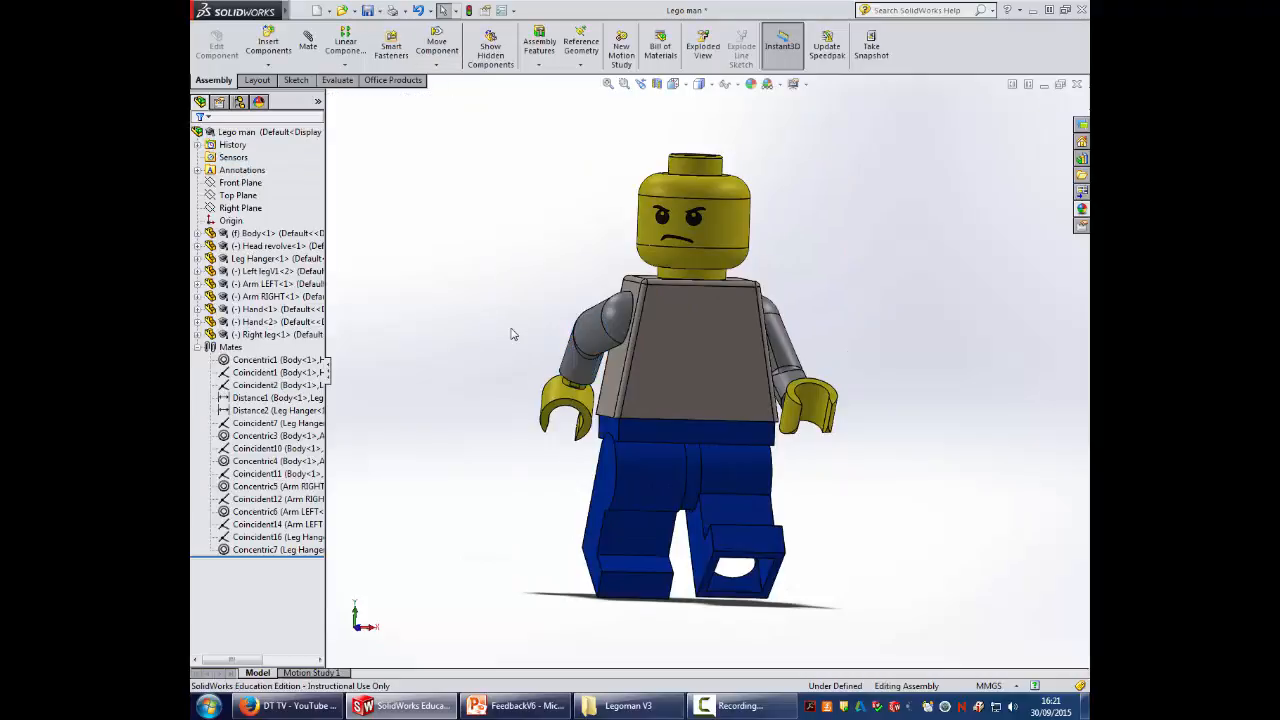
middle_click_drag(511, 331, 540, 314)
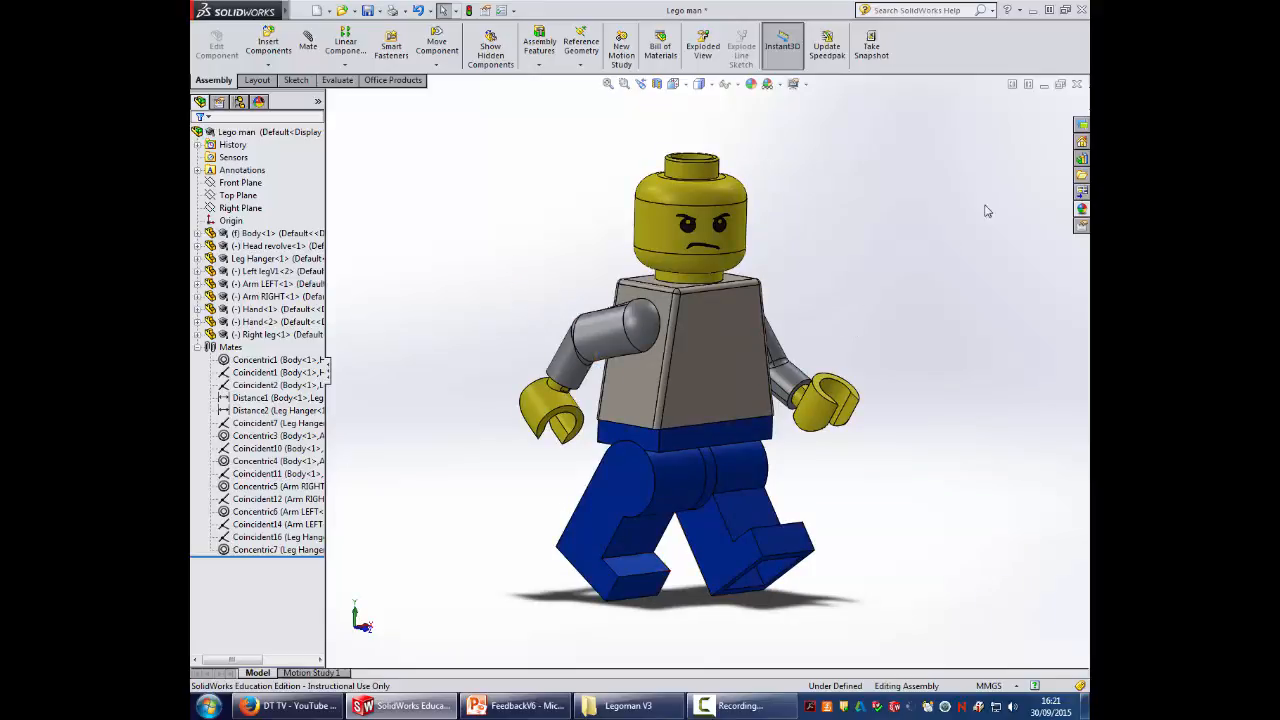
Step: Look through the basic and studio scenes available as a backdrop for the model
left_click(1081, 208)
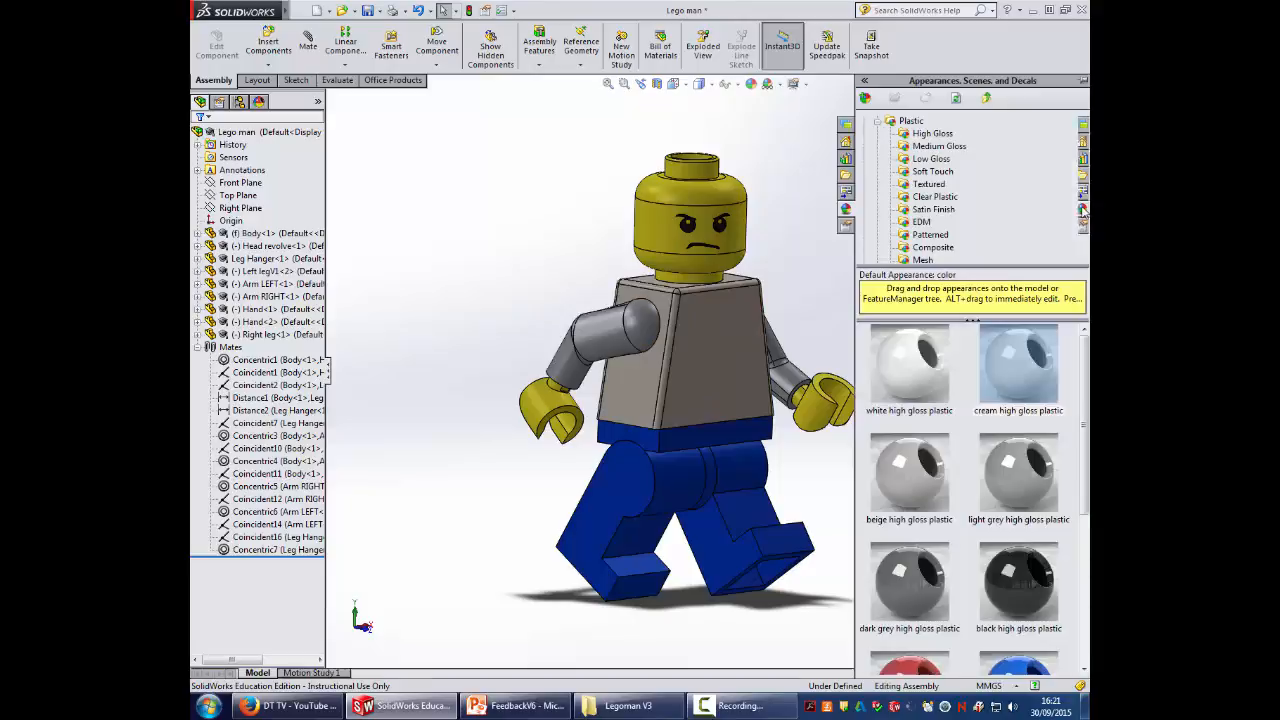
left_click(878, 122)
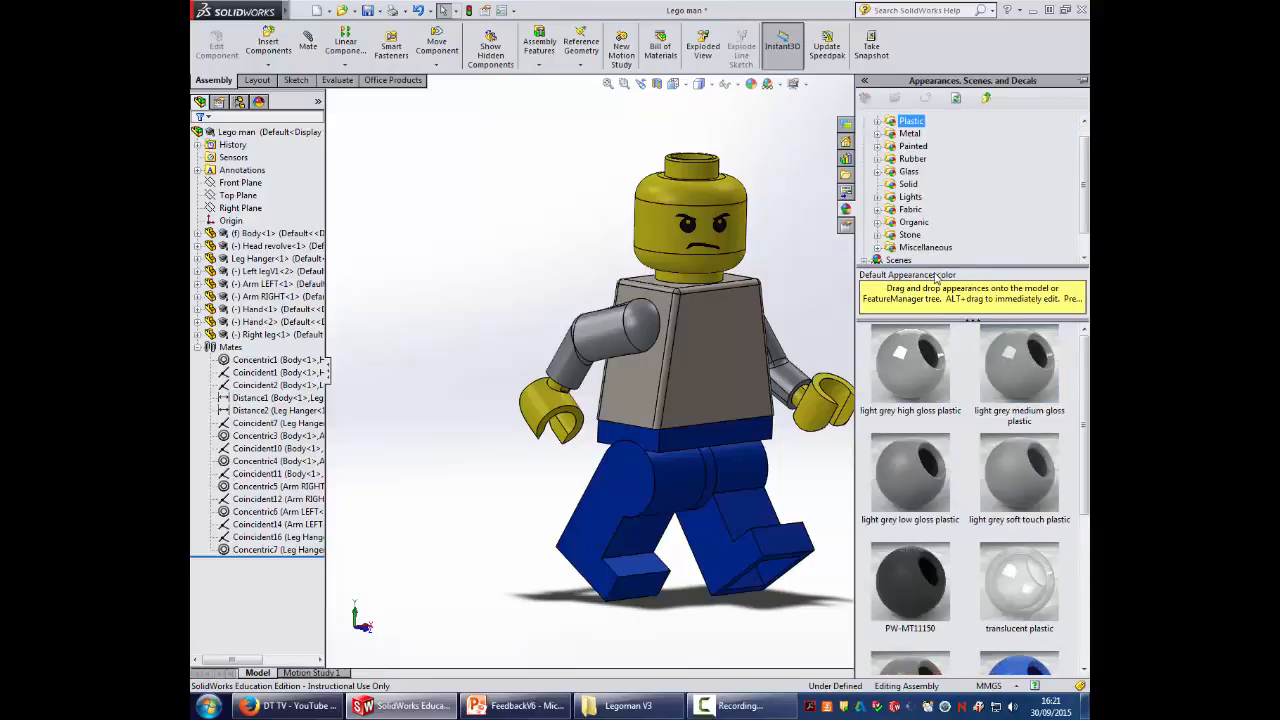
scroll(960, 195, "down", 1)
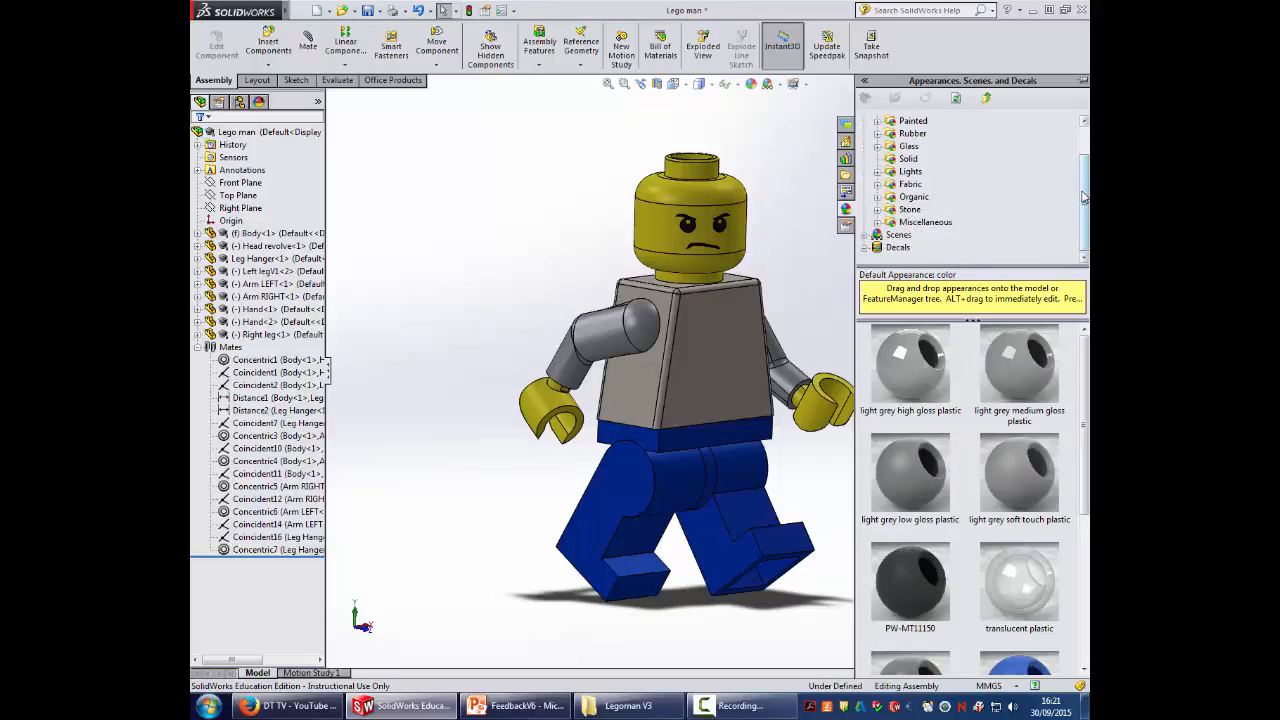
scroll(1080, 195, "up", 2)
left_click(864, 121)
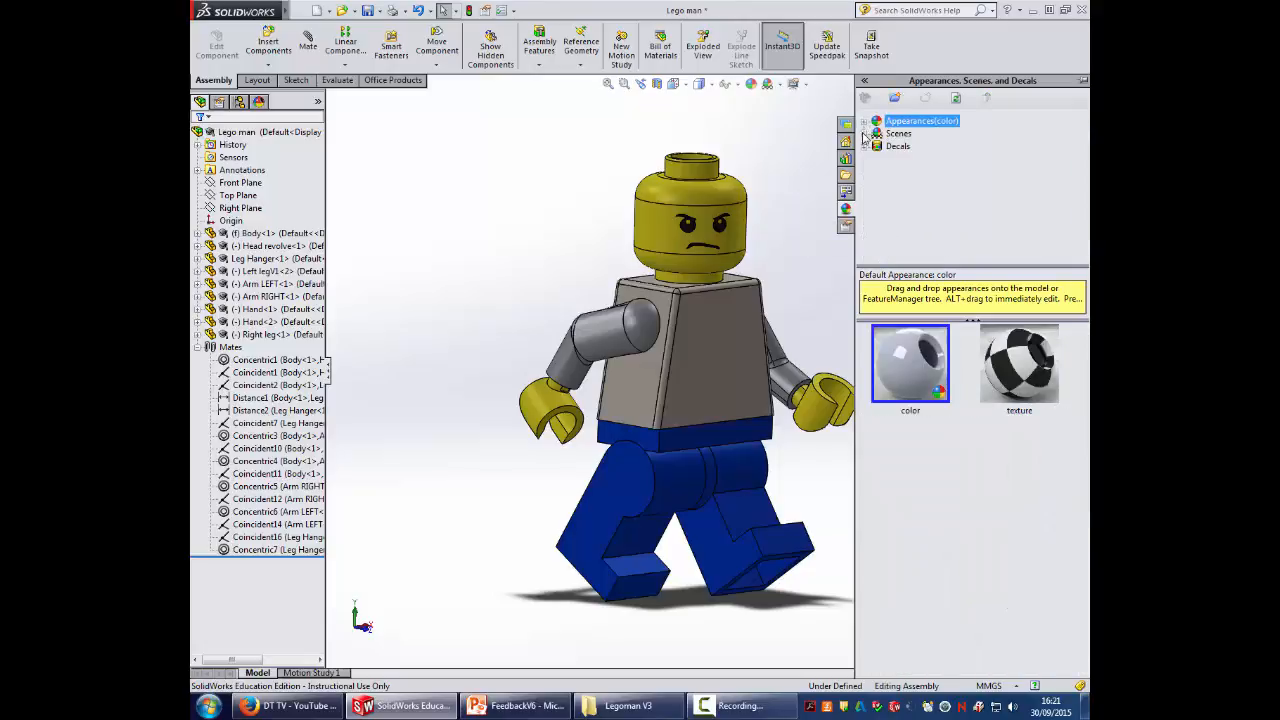
left_click(864, 134)
left_click(921, 146)
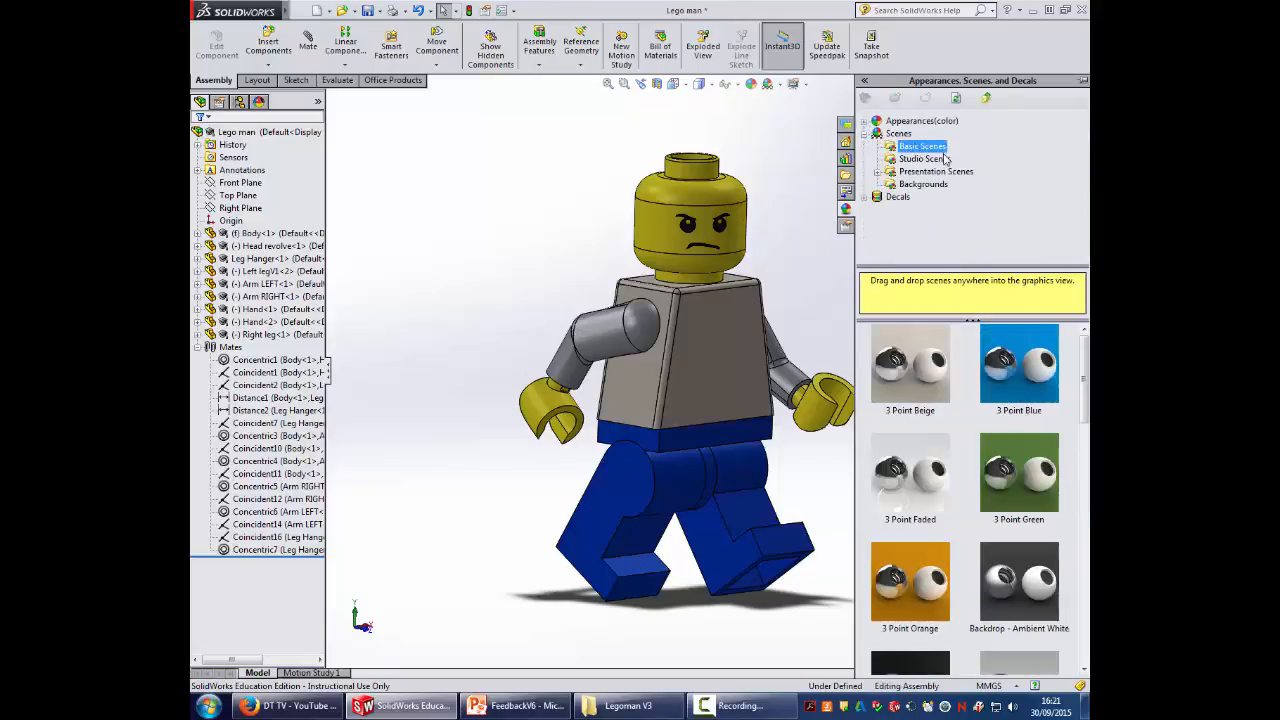
mouse_move(1084, 370)
left_mouse_down()
mouse_move(1084, 602)
mouse_move(1084, 366)
left_mouse_up()
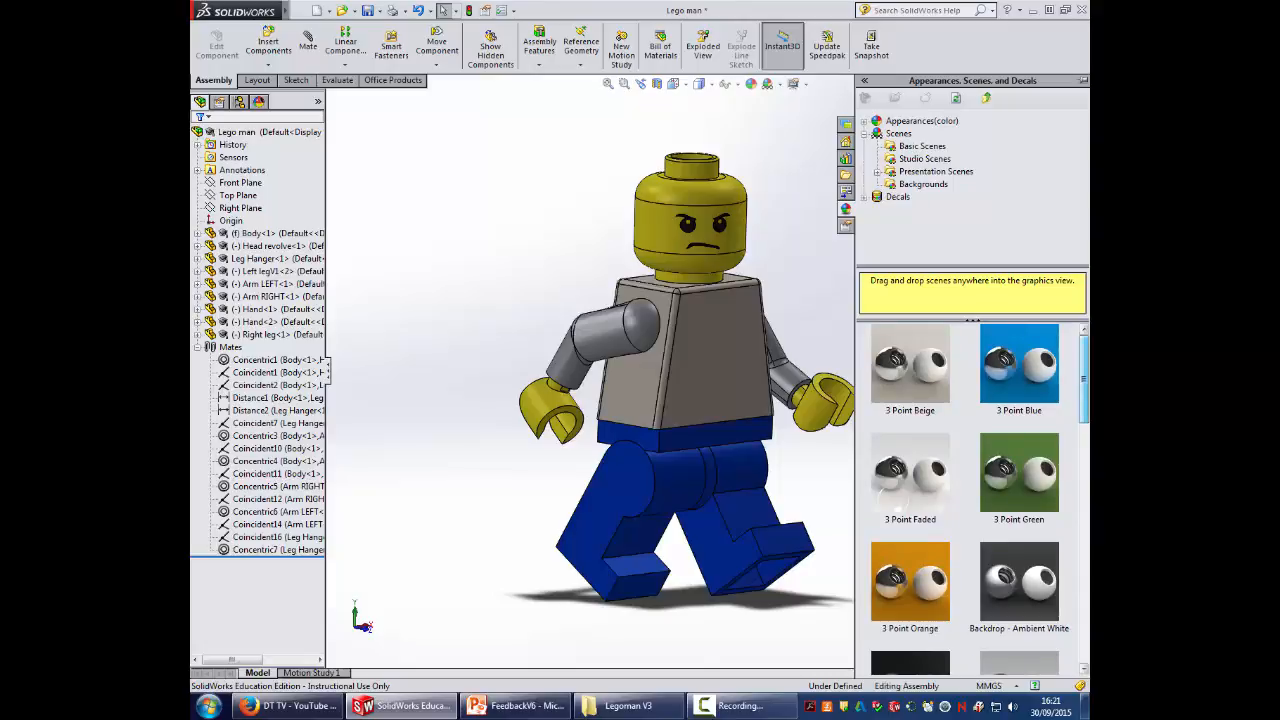
left_click(896, 160)
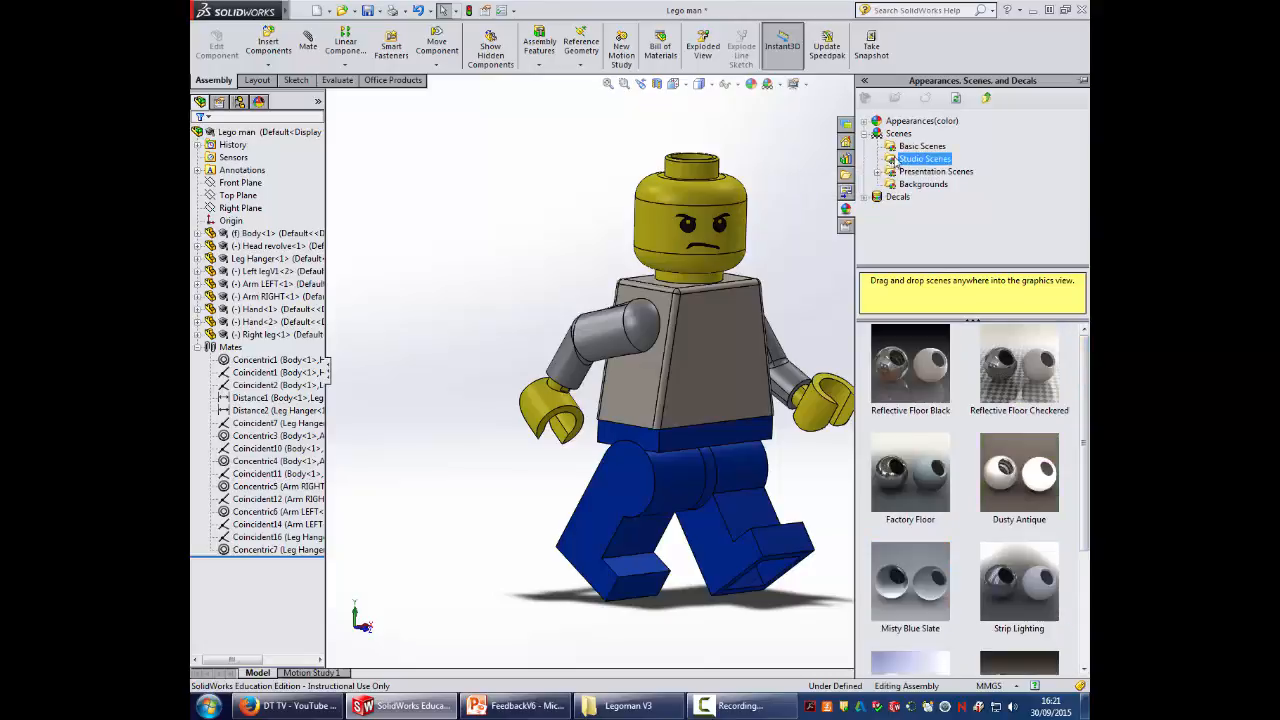
left_click_drag(1084, 372, 1084, 484)
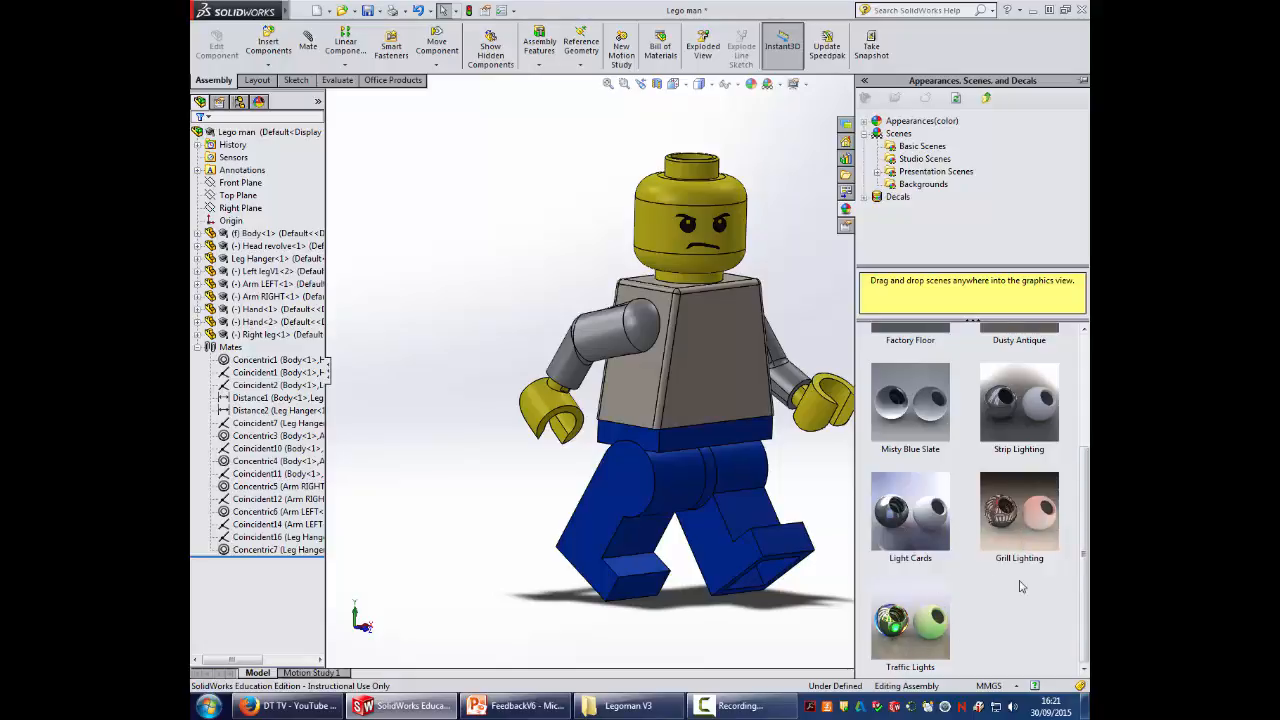
left_click_drag(1086, 573, 1086, 461)
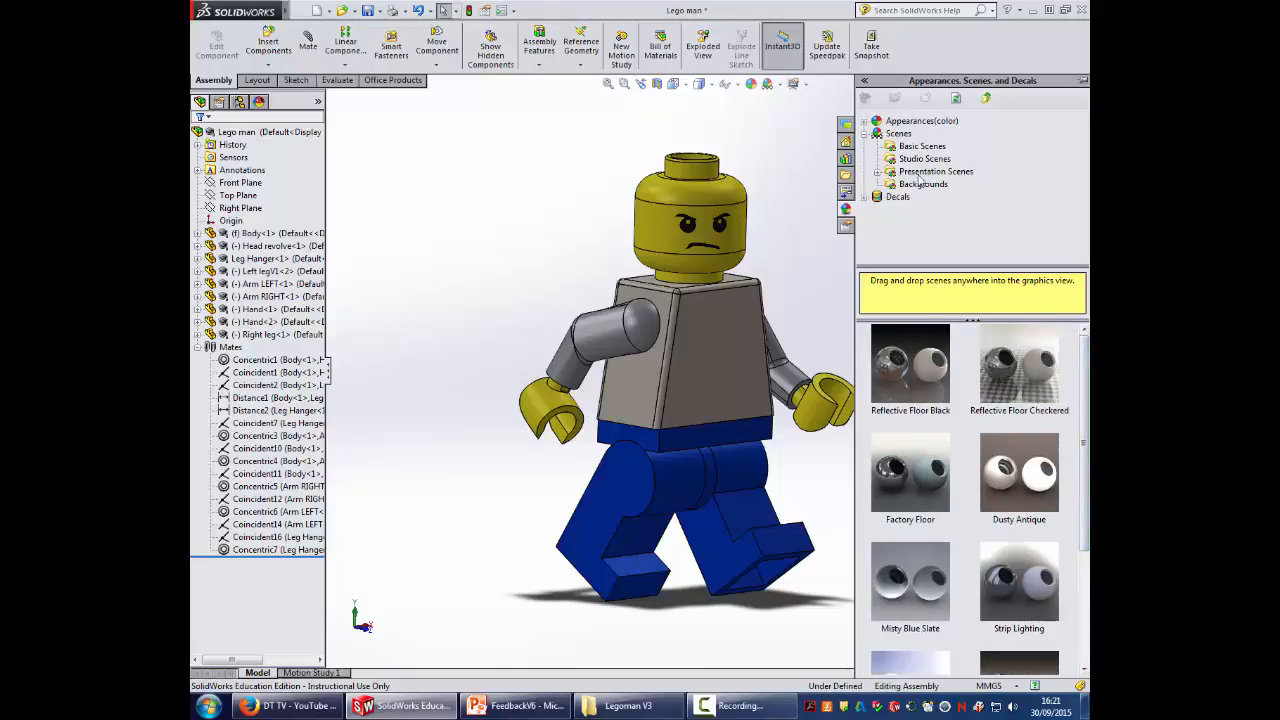
Step: Apply the Landscape 1 Image 4 presentation scene as the backdrop behind the Lego man
left_click(877, 171)
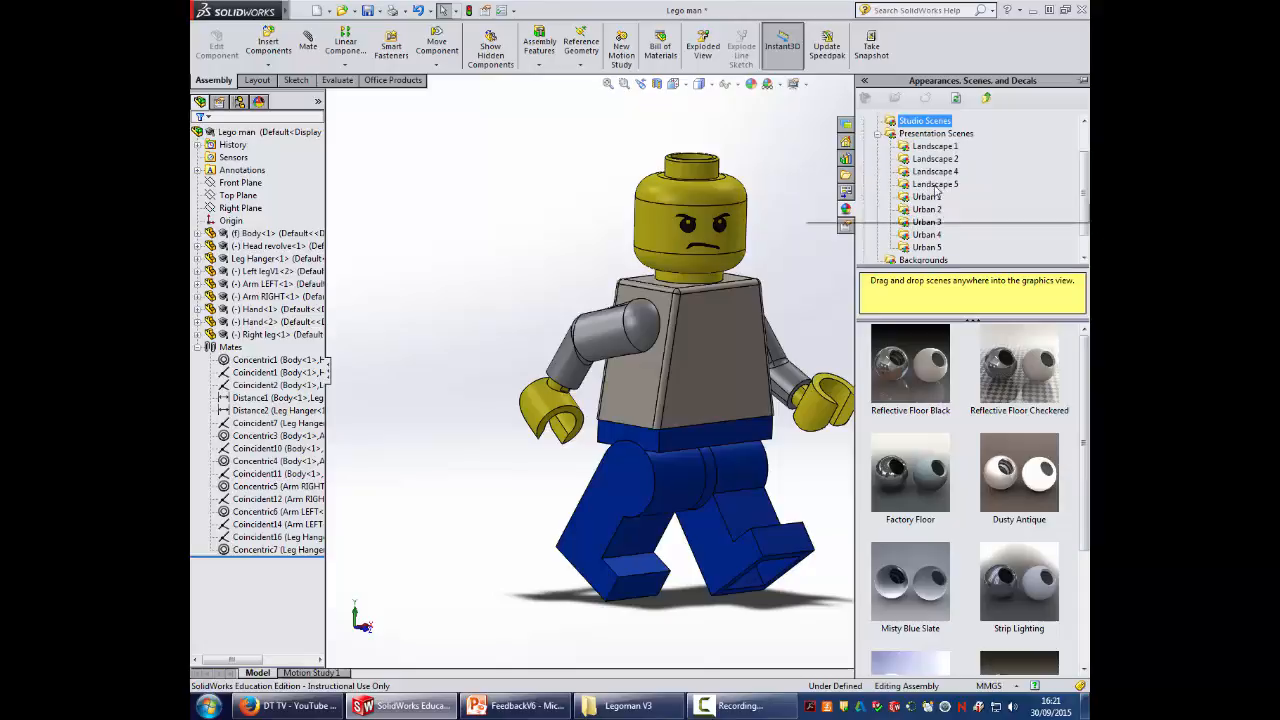
left_click(932, 147)
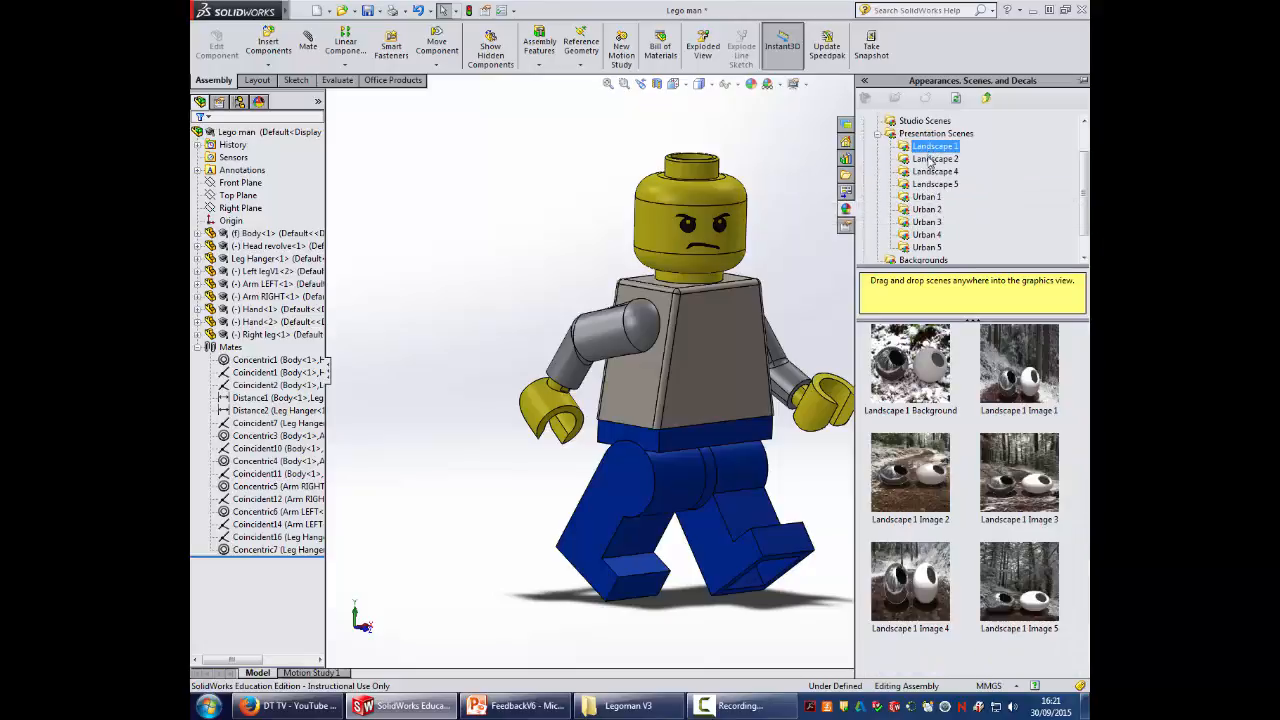
left_click(930, 160)
left_click(932, 146)
left_click_drag(927, 596, 833, 506)
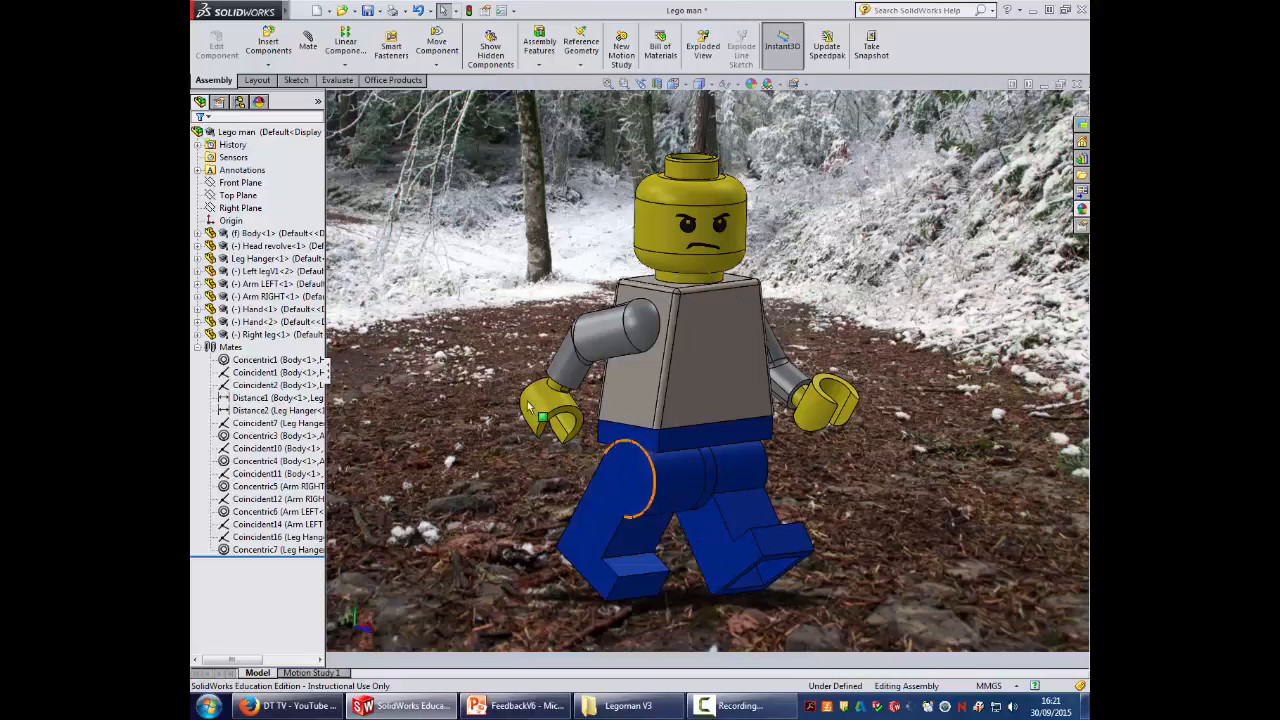
Step: Load the PhotoView 360 add-in for rendering
key("F10")
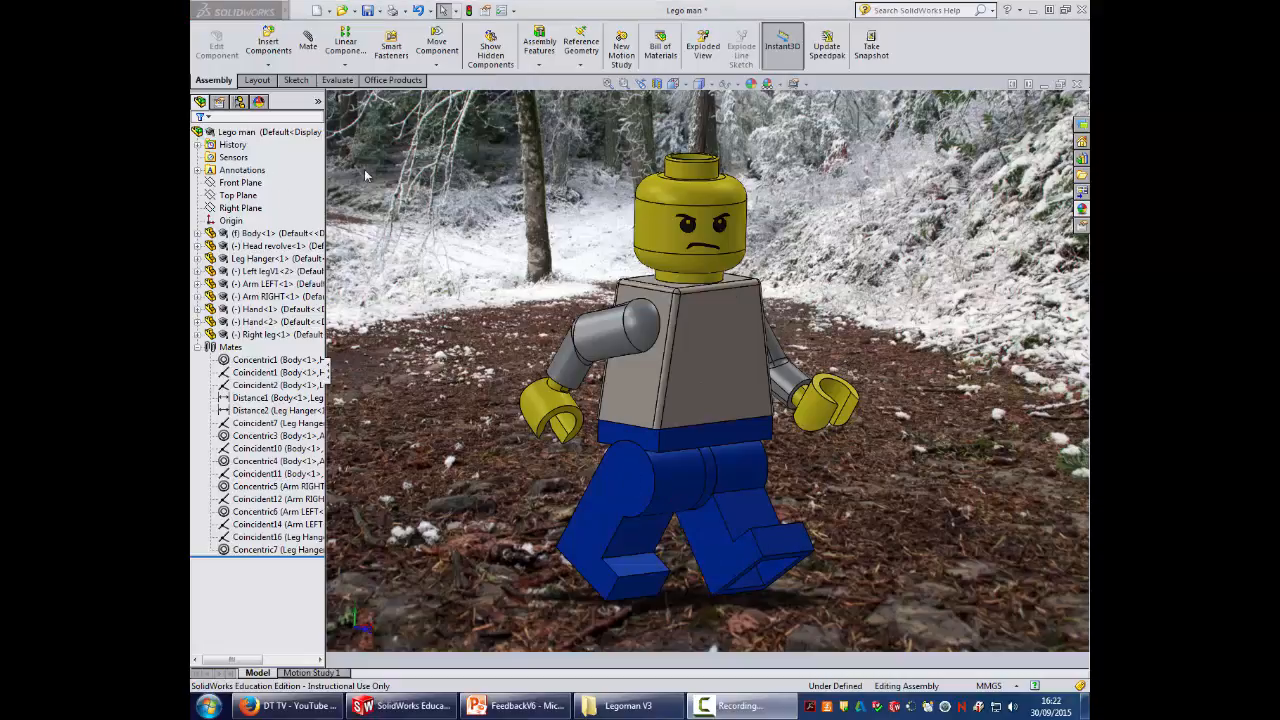
left_click(375, 84)
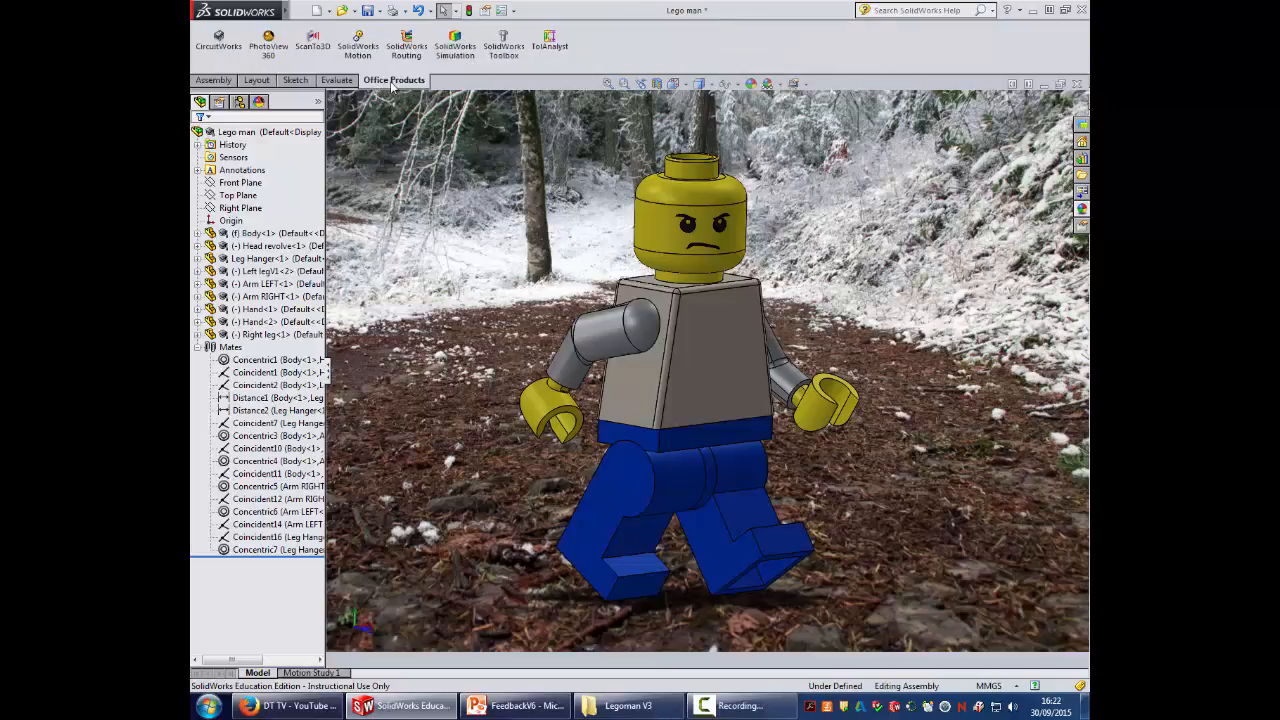
left_click(269, 47)
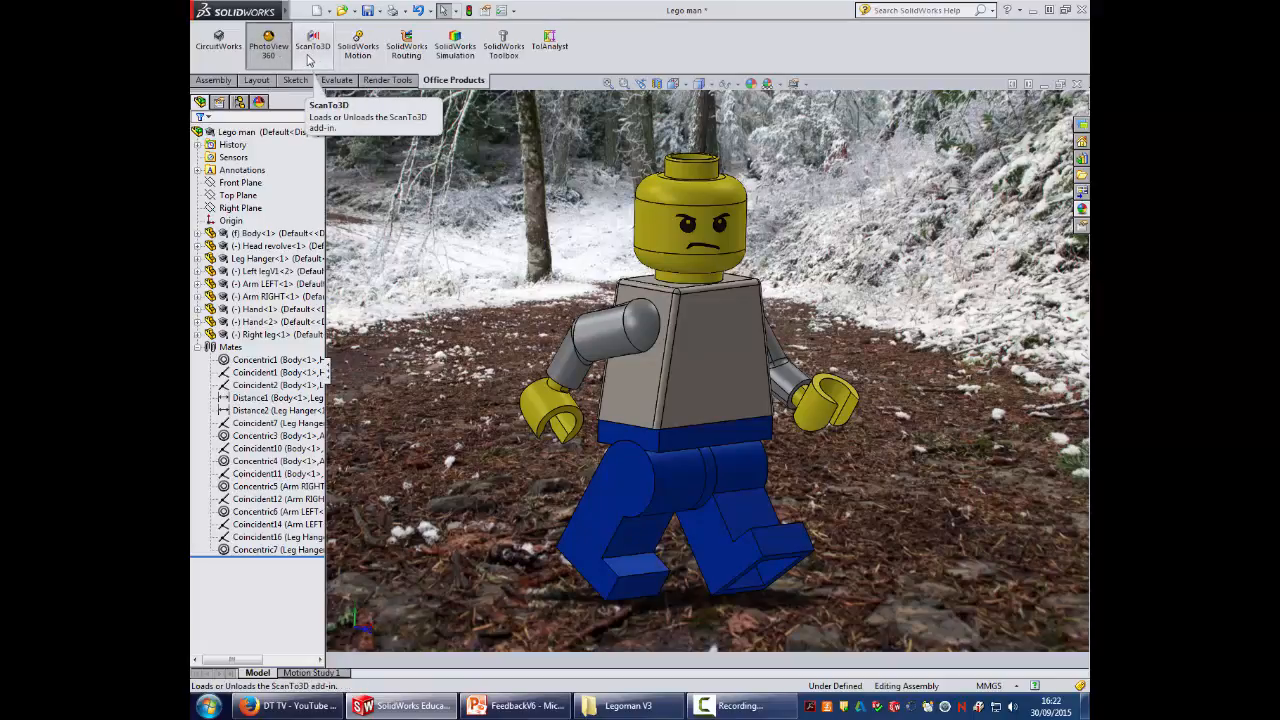
Step: Examine the basic and advanced appearance settings, including illumination and mapping, and leave them without applying anything
left_click(389, 80)
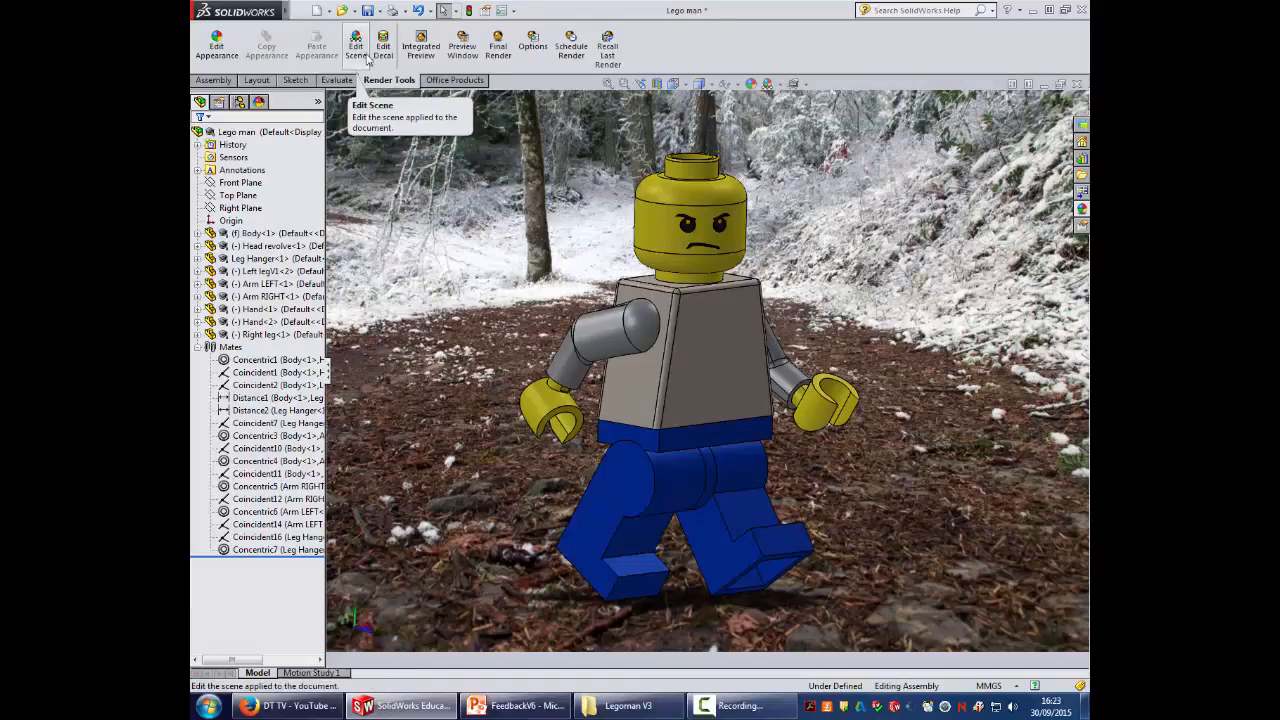
left_click(216, 46)
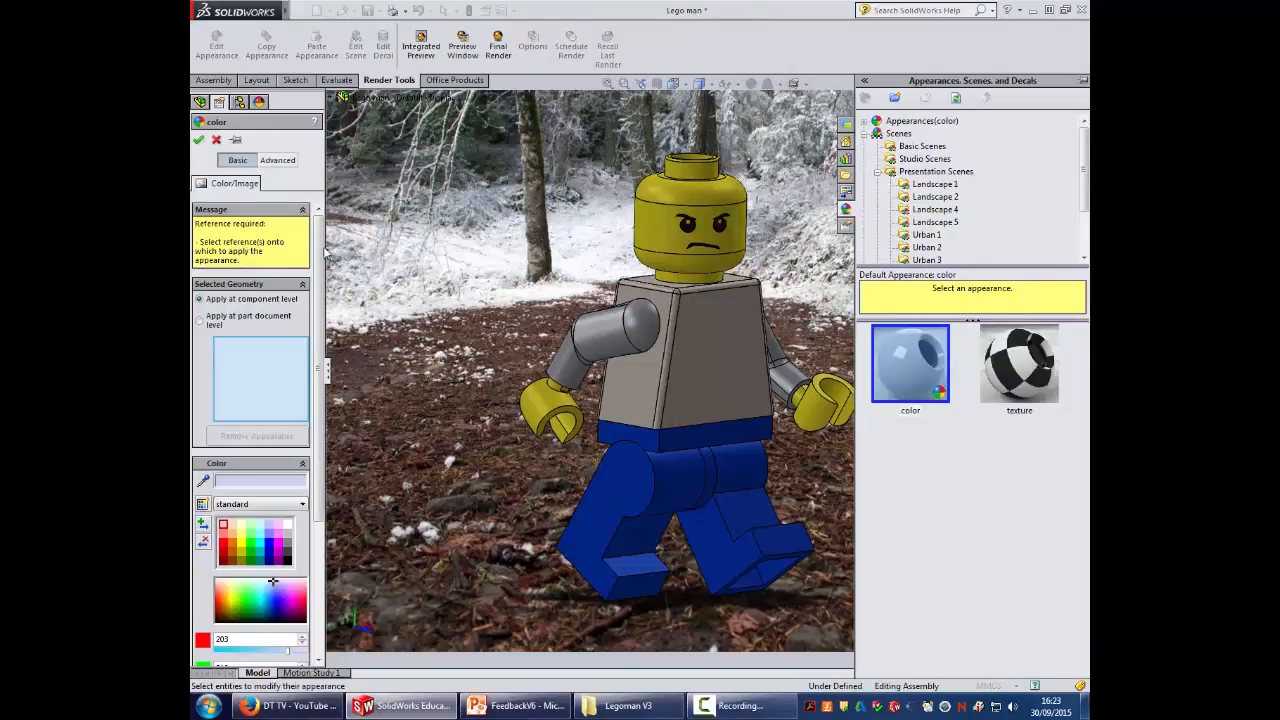
left_click(286, 165)
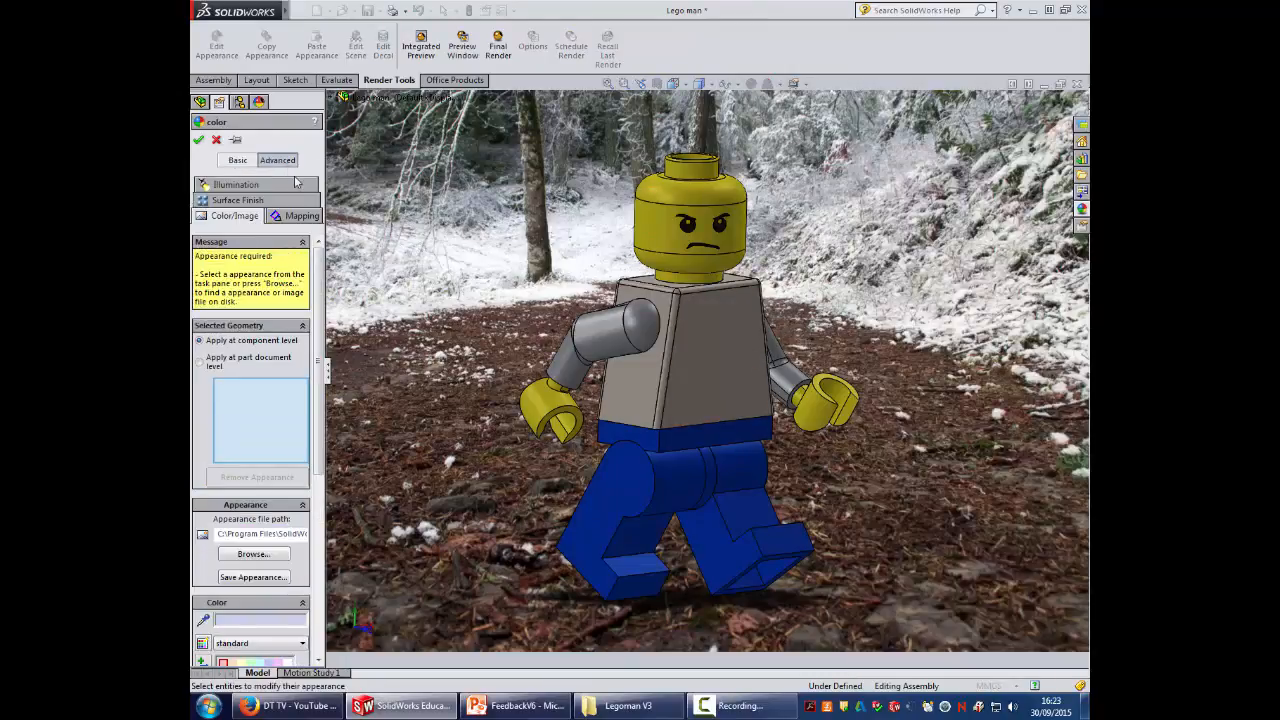
left_click(250, 185)
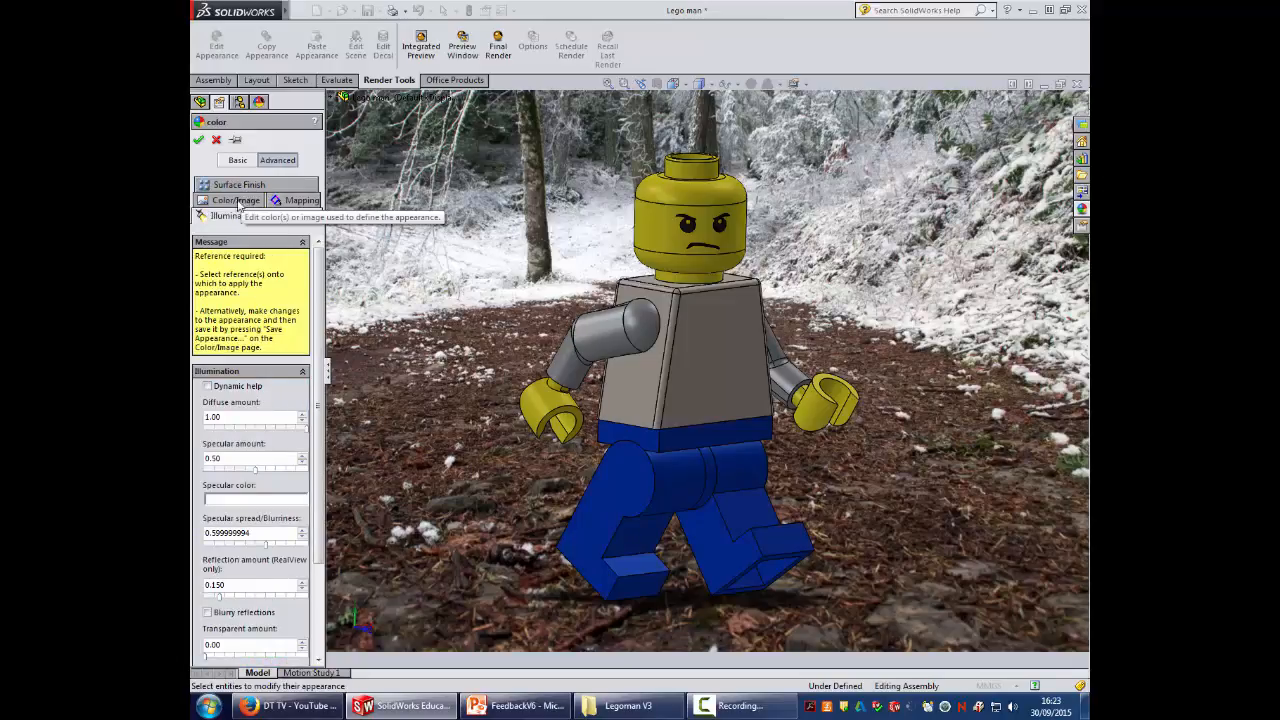
left_click(240, 201)
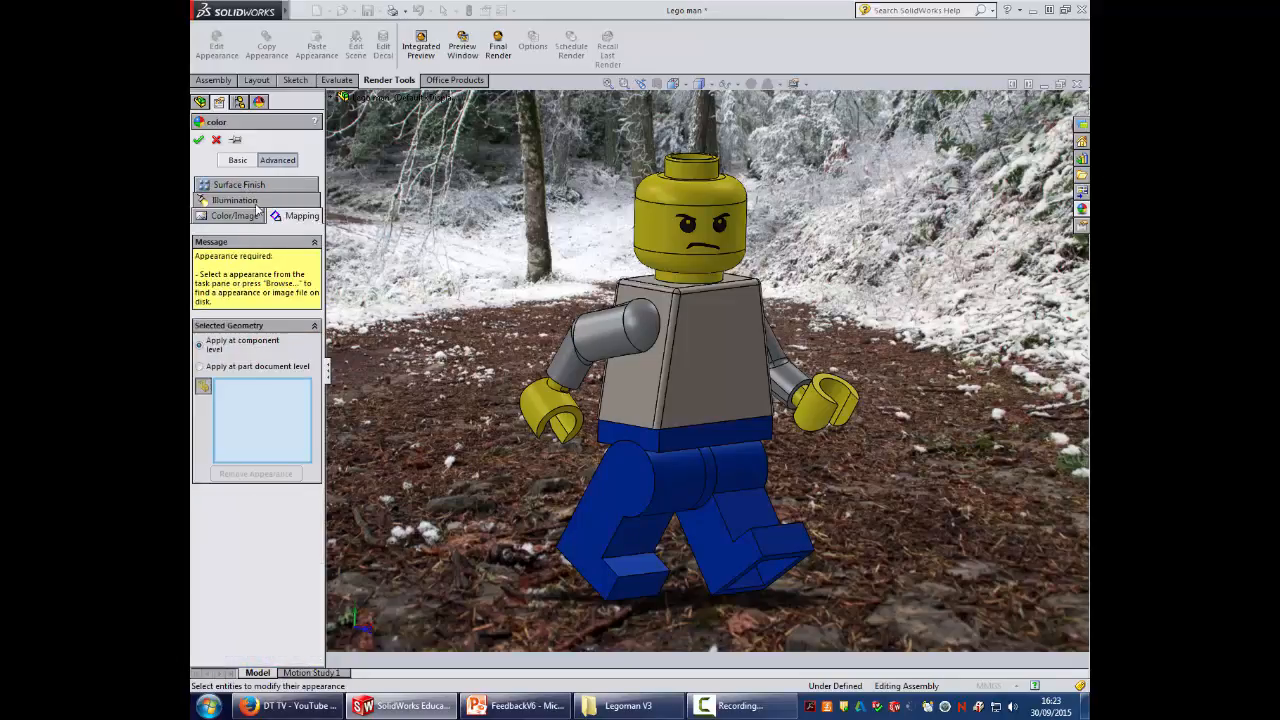
left_click(237, 160)
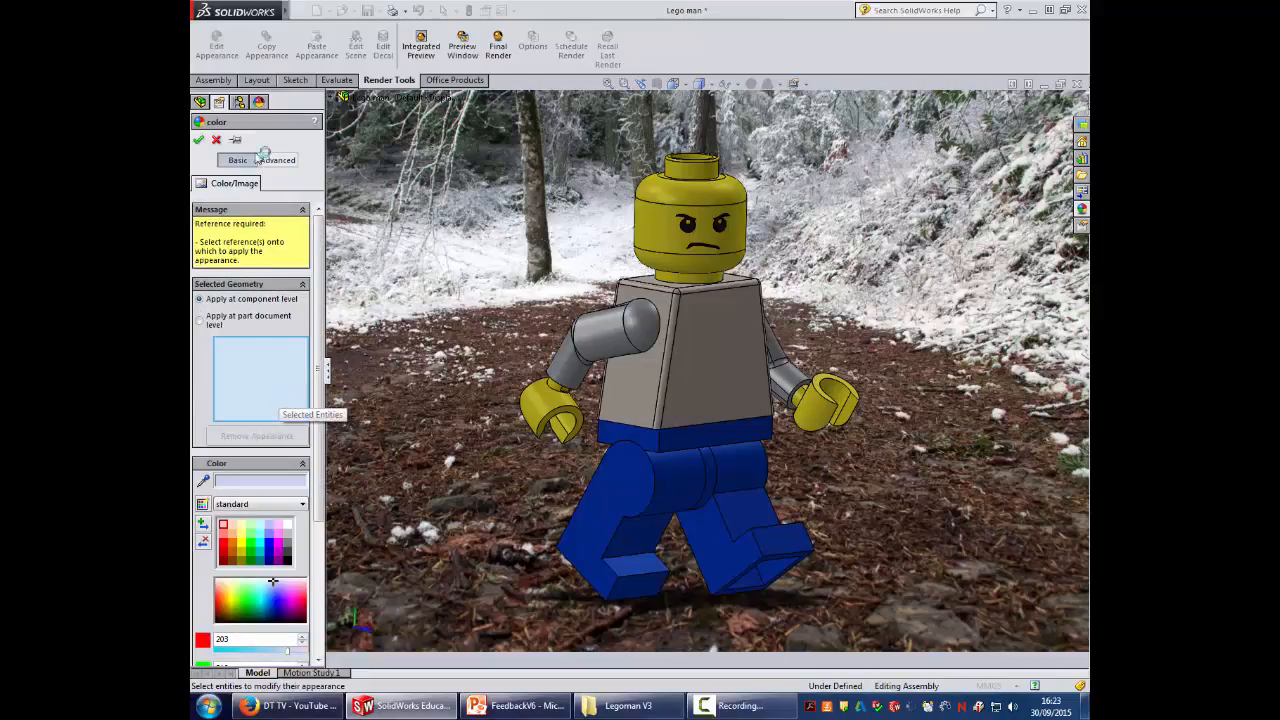
key("Escape")
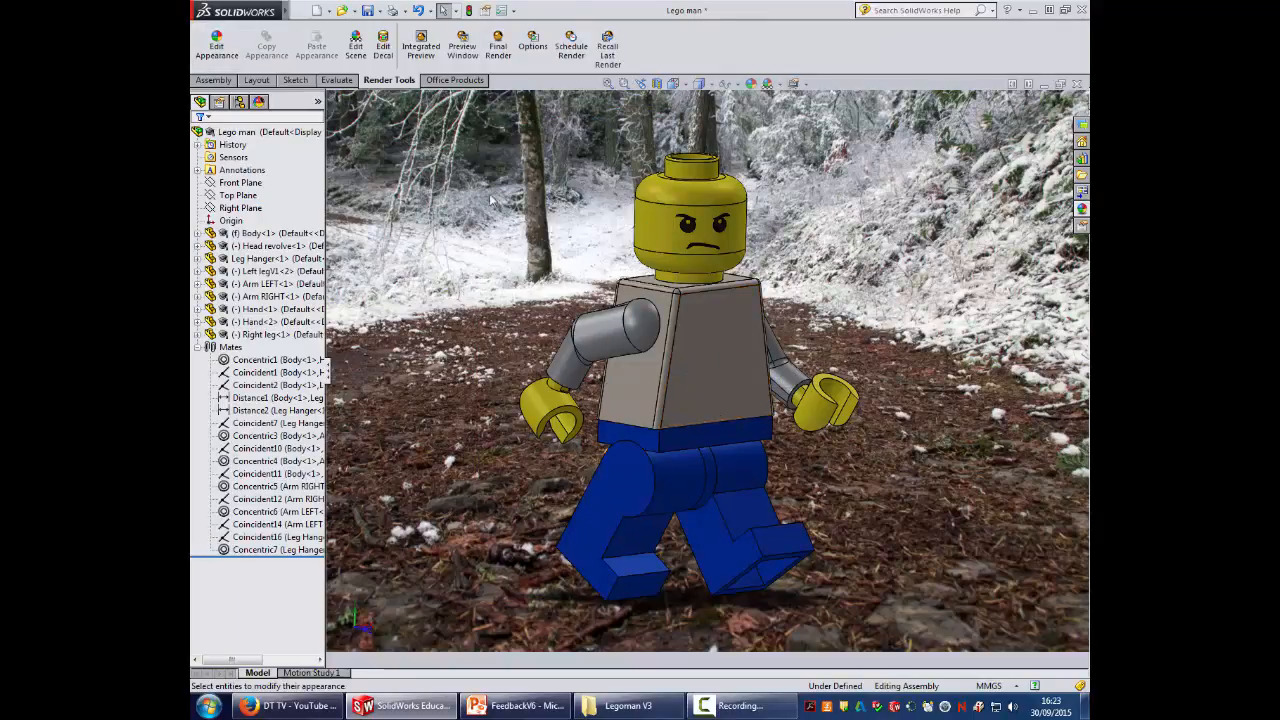
Step: Review the scene's background, environment, floor and rotation settings, and close them without changes
left_click(355, 45)
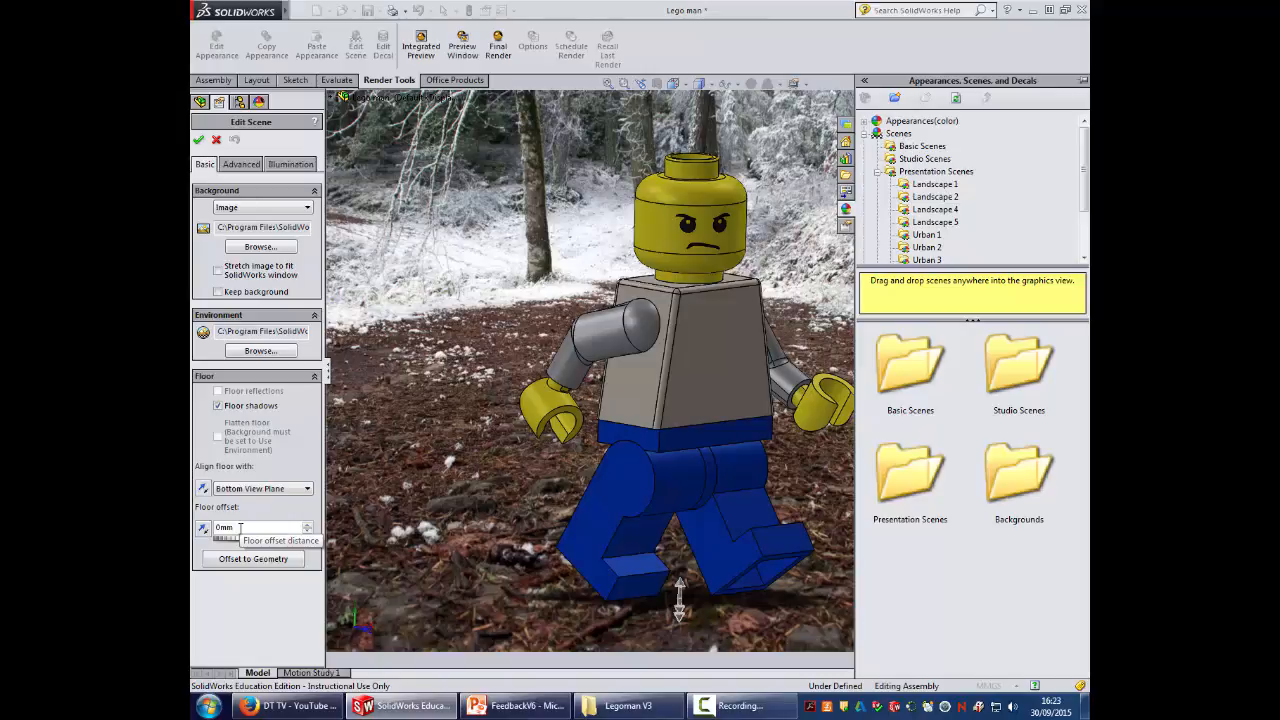
left_click(241, 164)
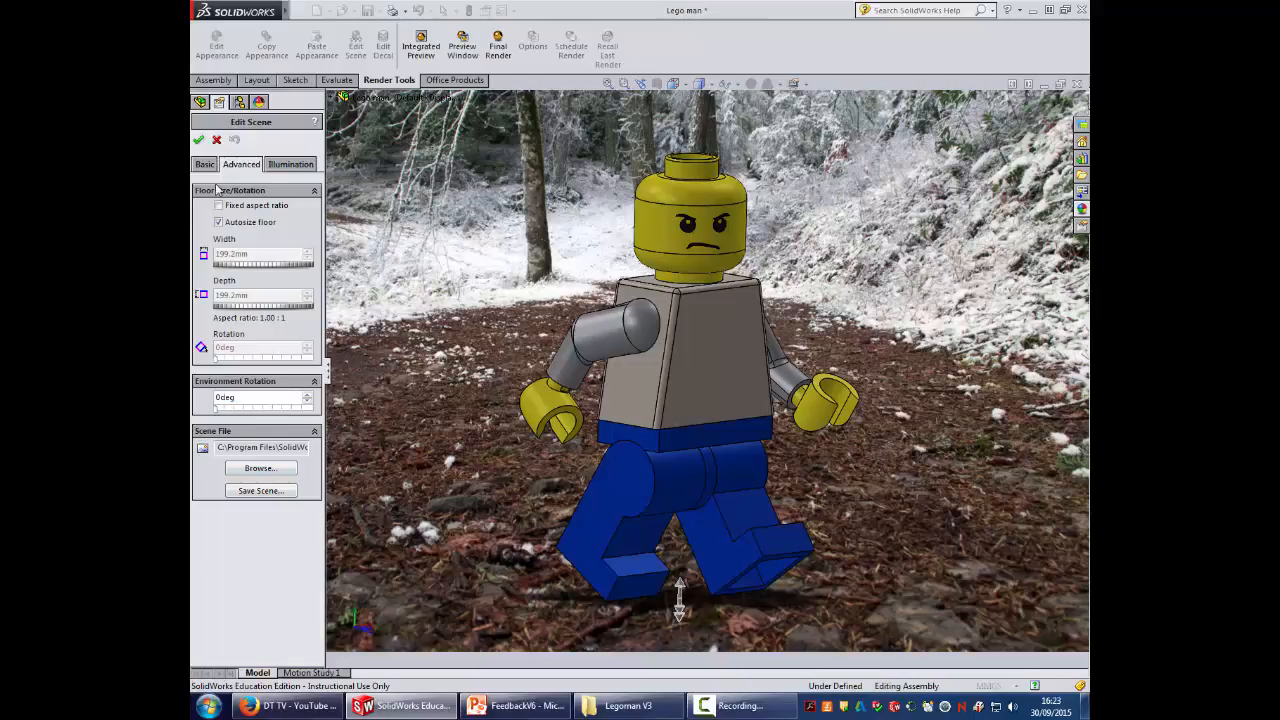
left_click(216, 141)
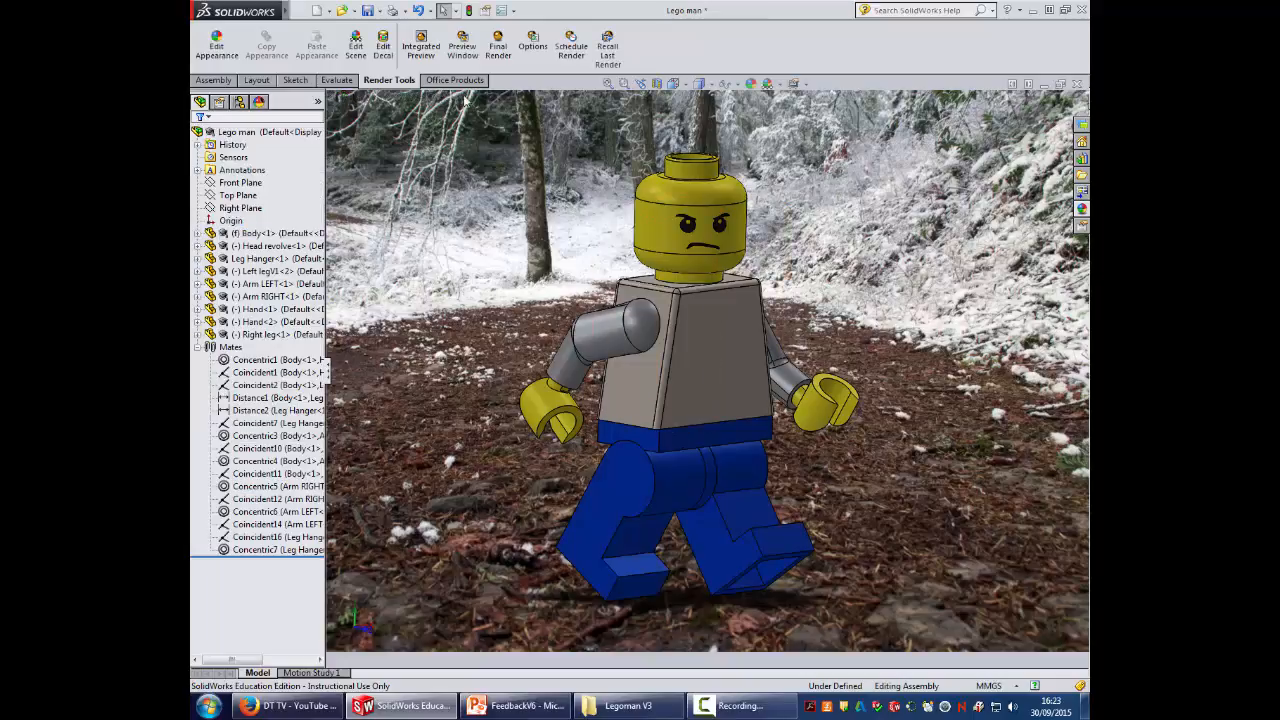
left_click(499, 47)
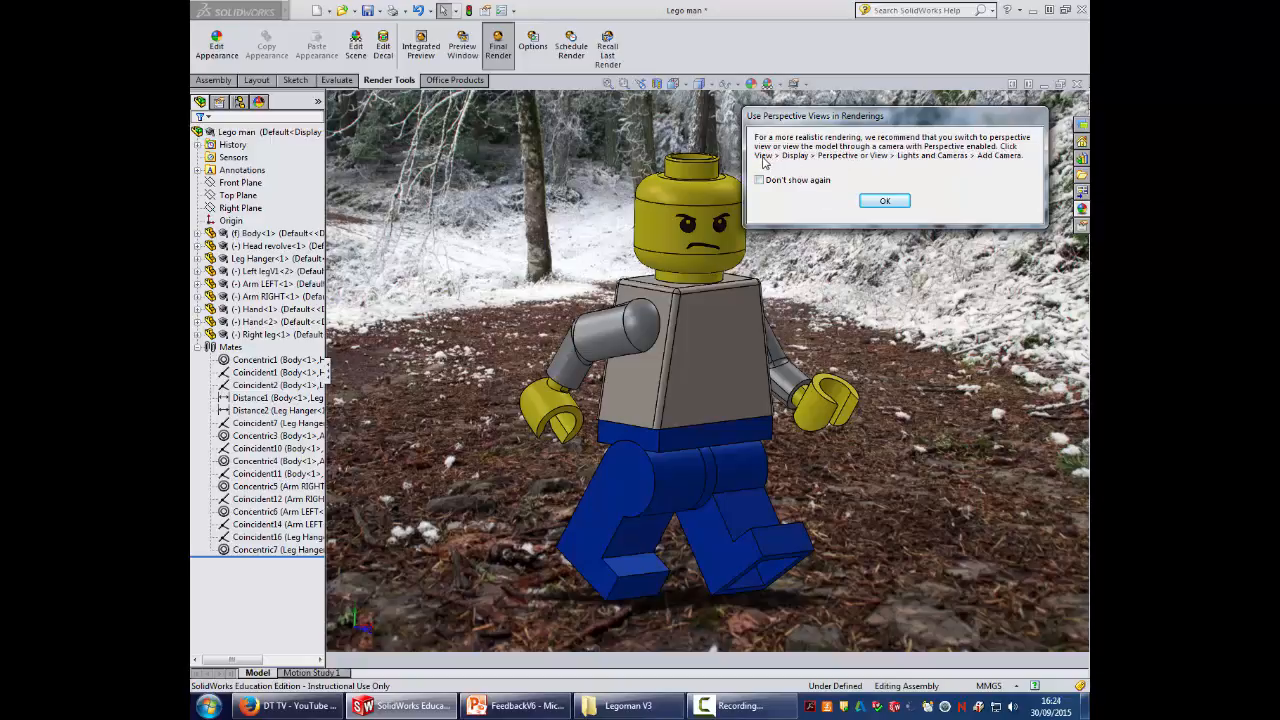
left_click(886, 200)
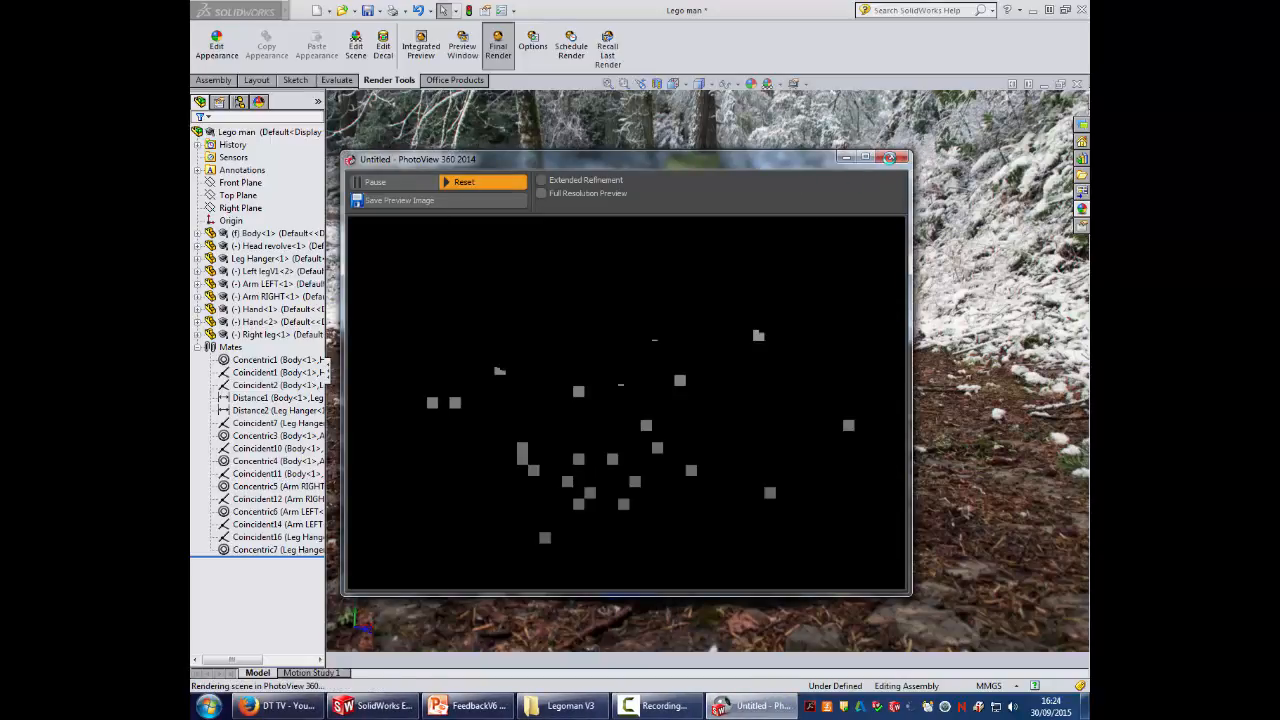
left_click(889, 157)
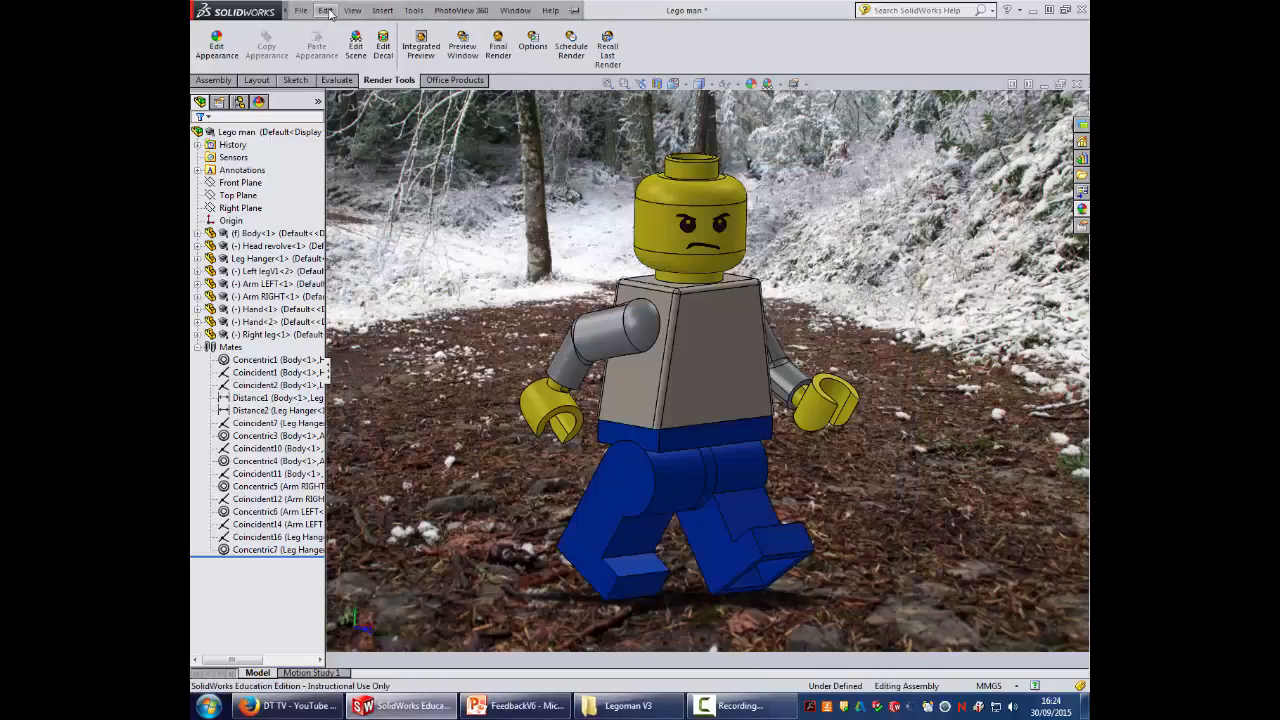
Step: Switch the Lego man's display to Perspective view for a more realistic rendering
left_click(352, 11)
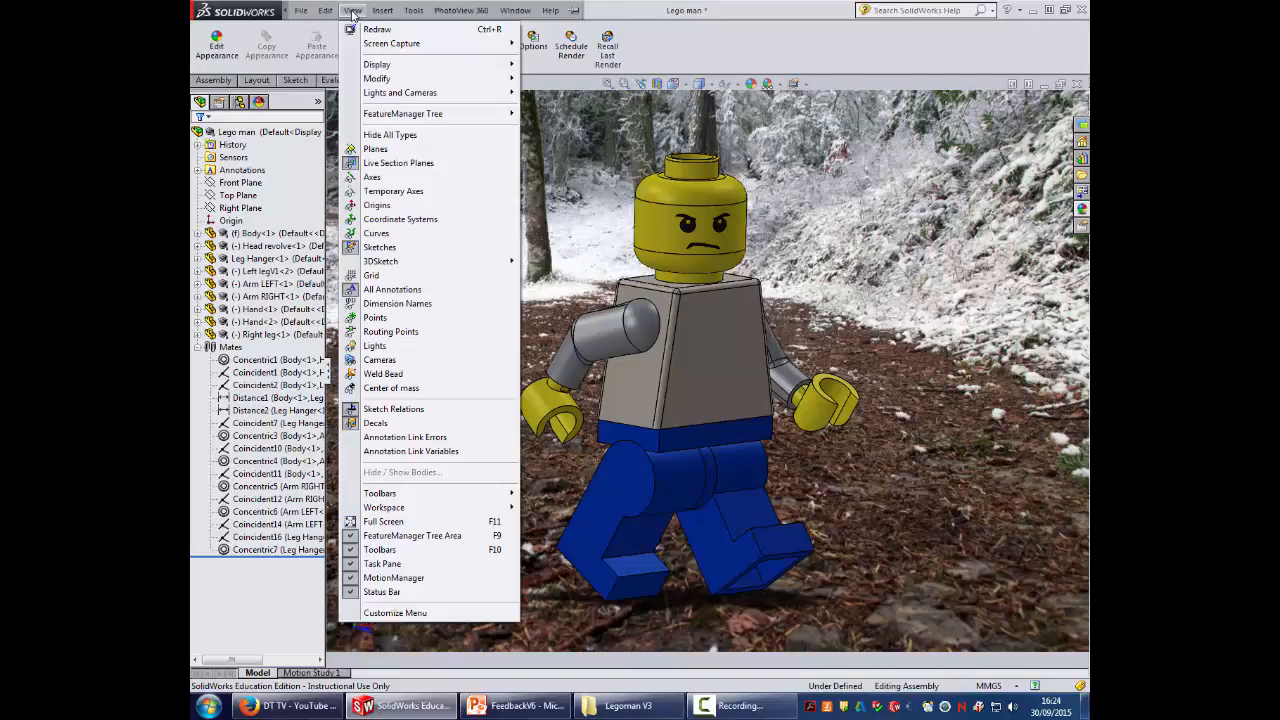
mouse_move(386, 66)
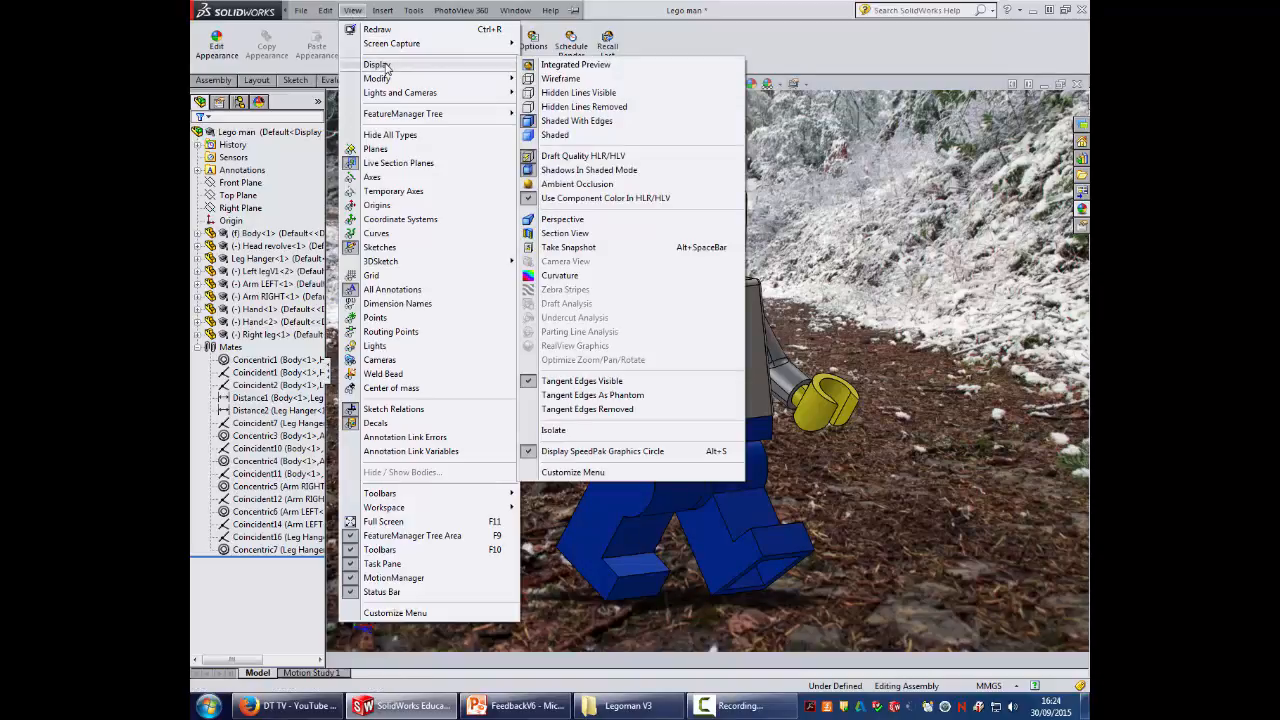
left_click(560, 220)
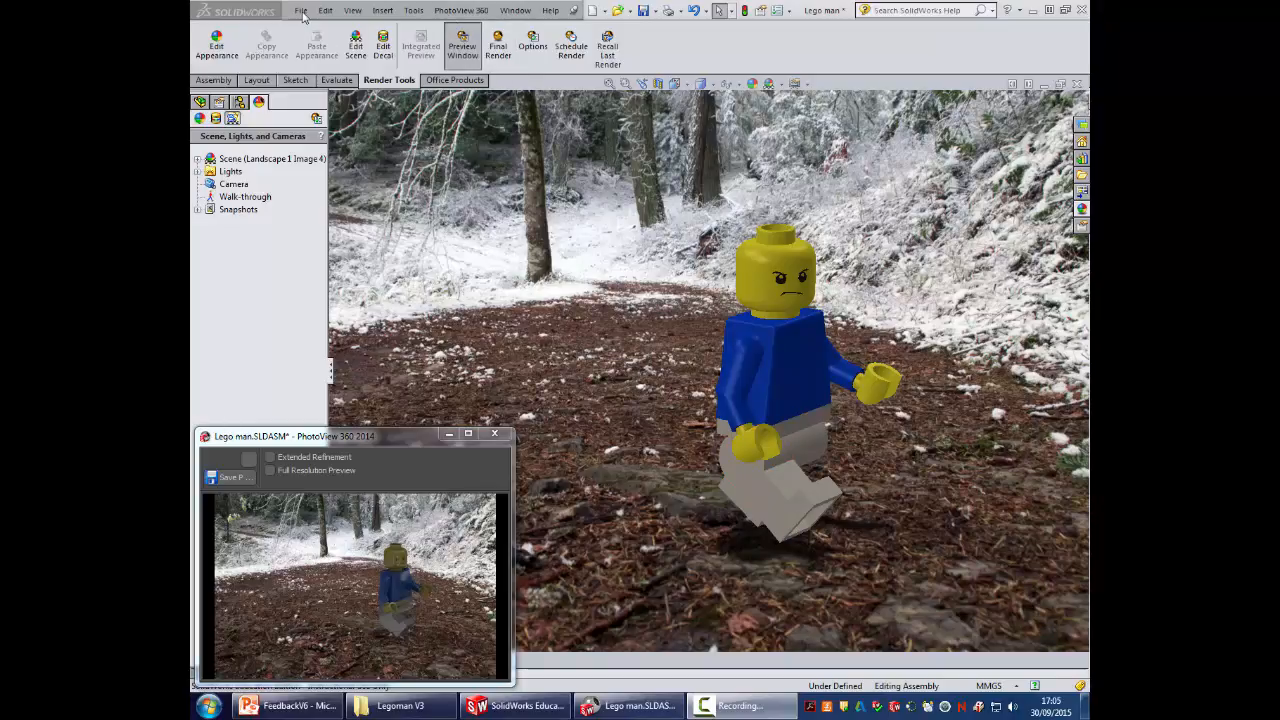
Step: Look through the assembly's feature tree and the lists of its appearances, decals, and scene, lights and cameras
left_click(301, 260)
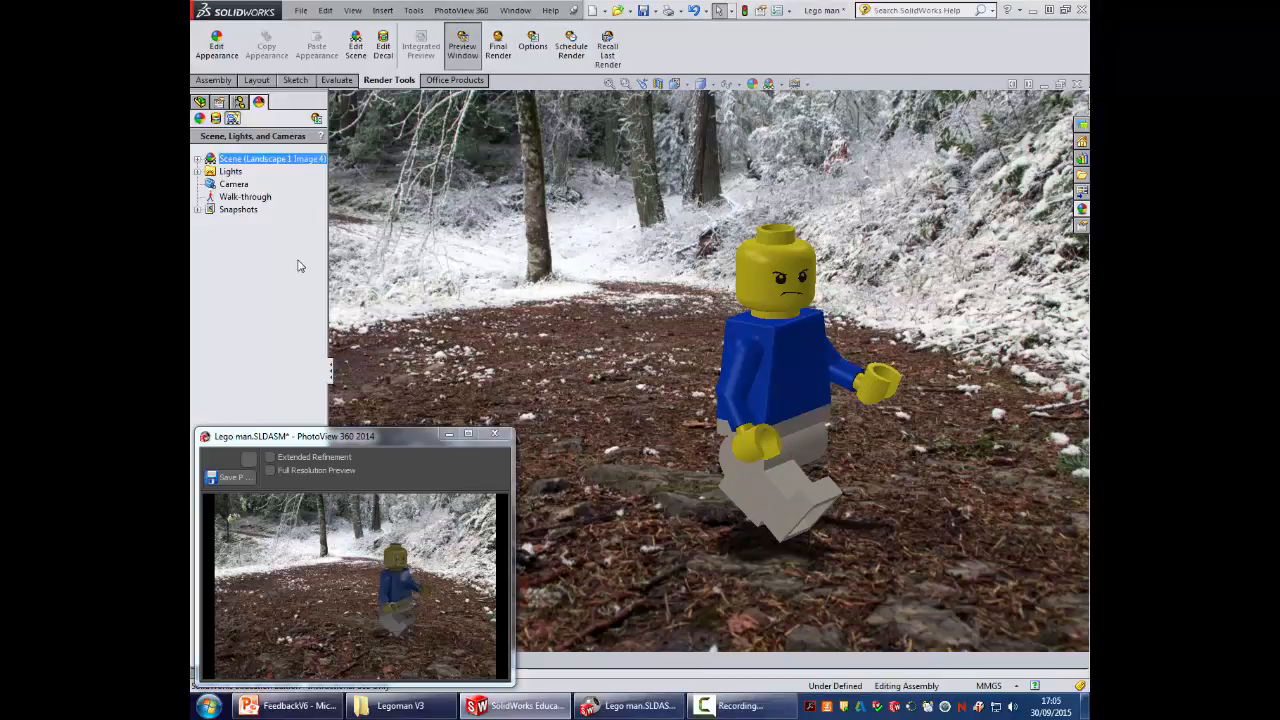
left_click(200, 102)
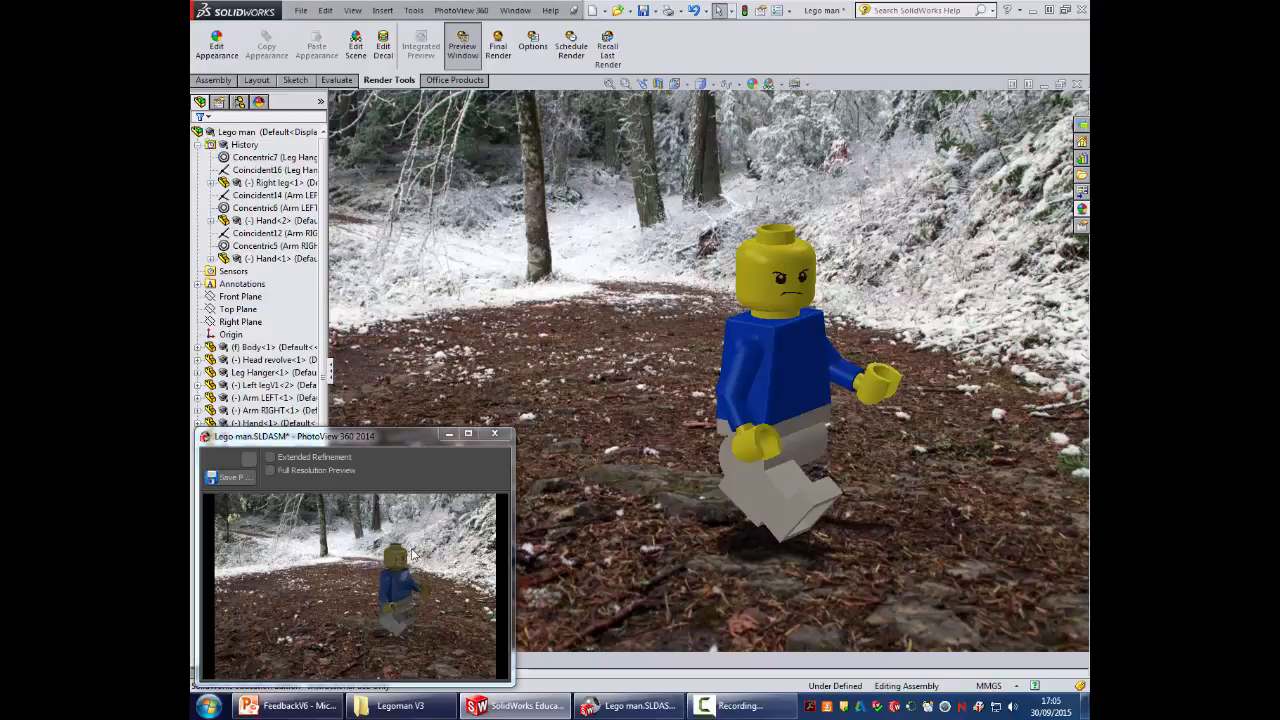
left_click(259, 102)
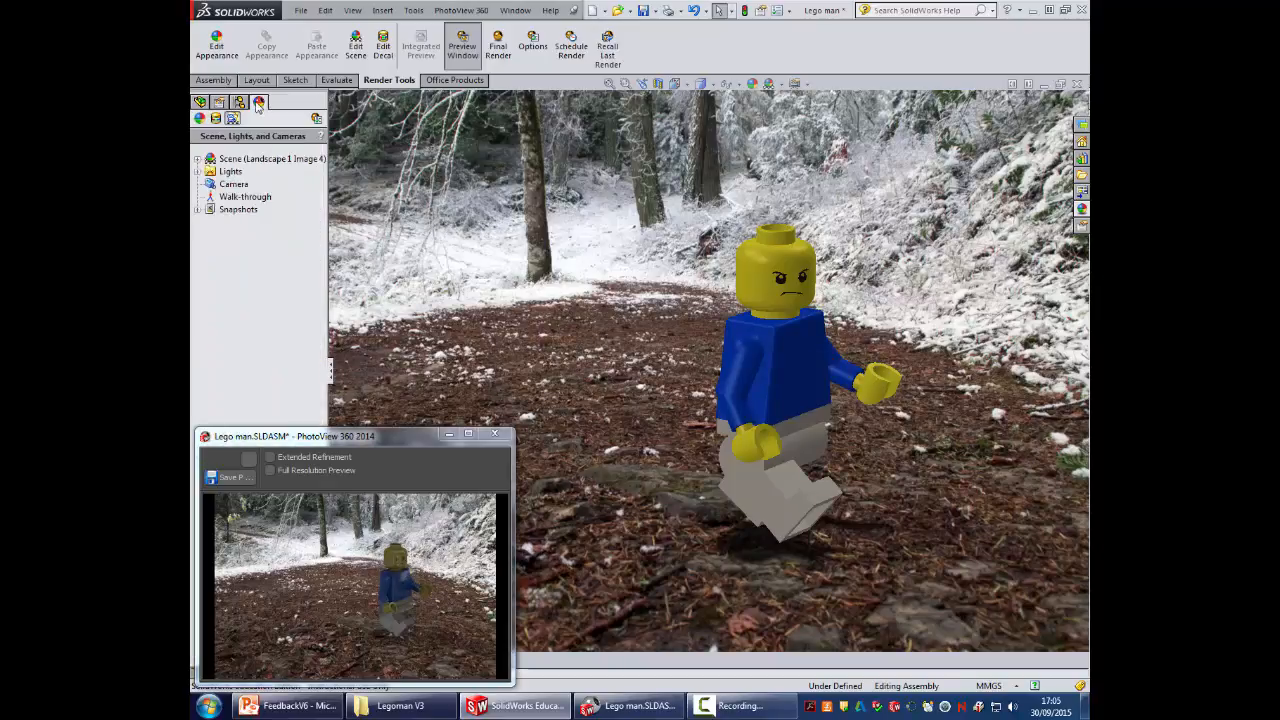
left_click(200, 118)
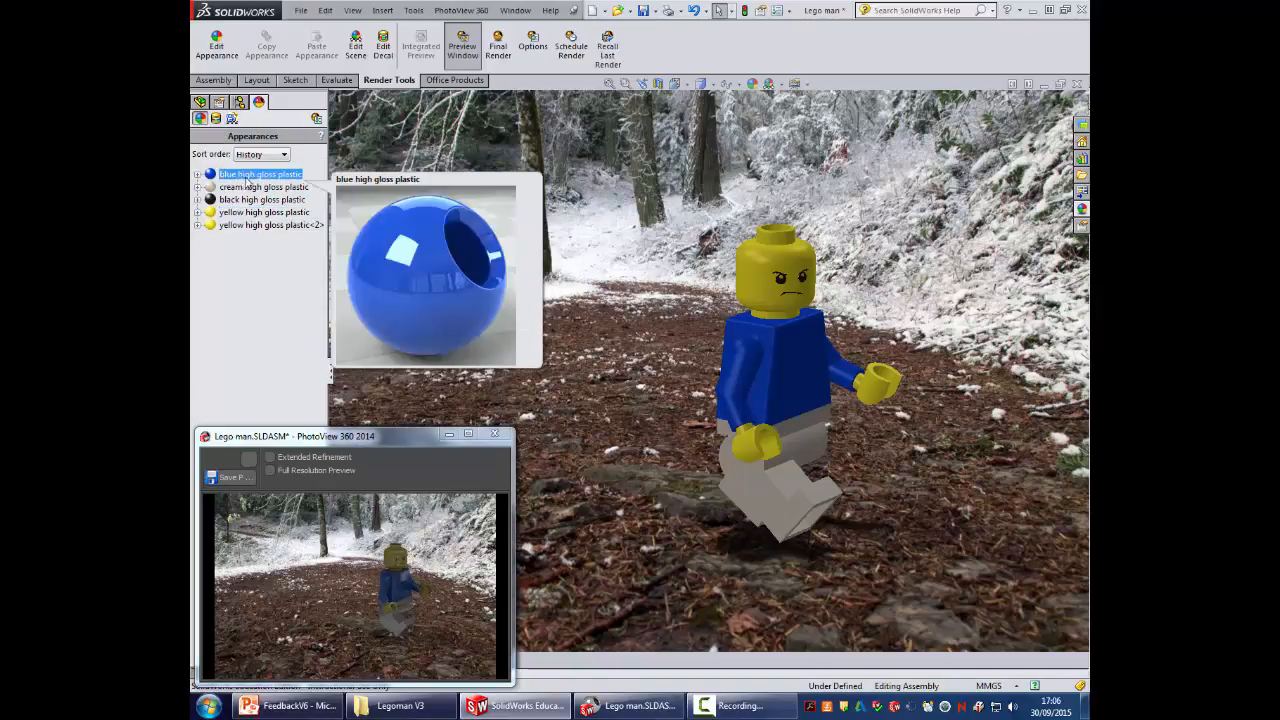
mouse_move(243, 229)
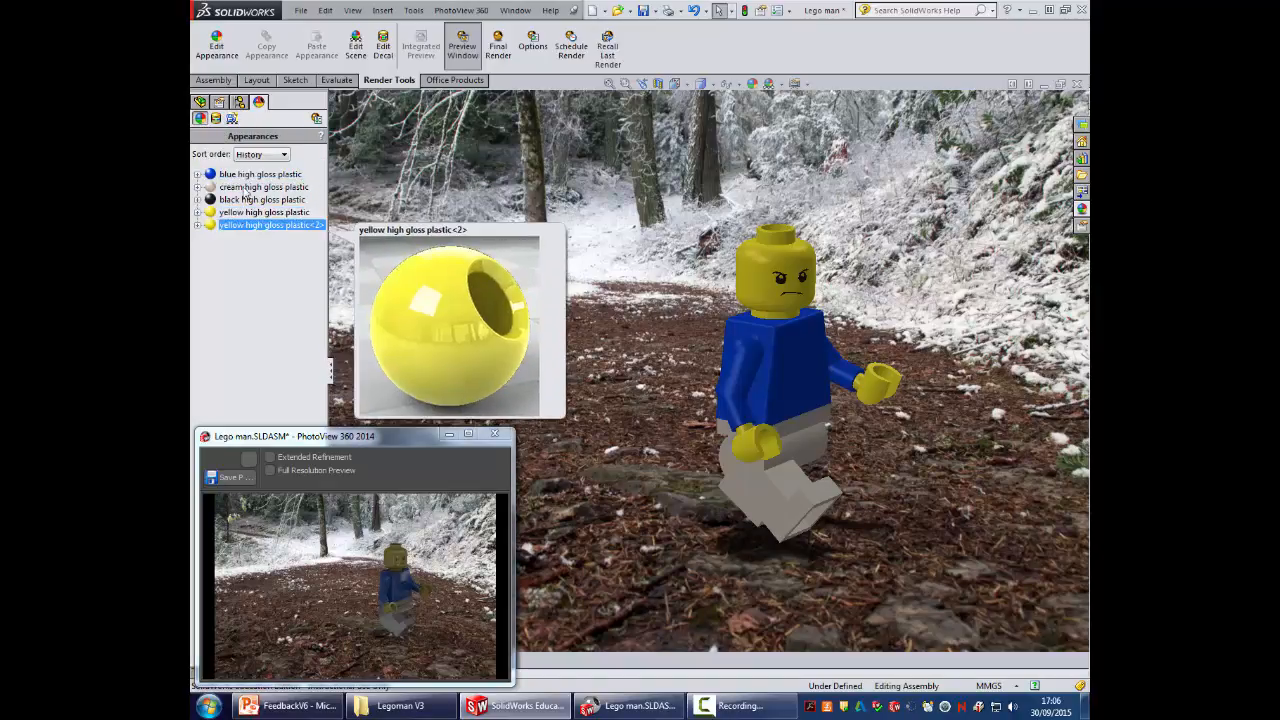
left_click(215, 118)
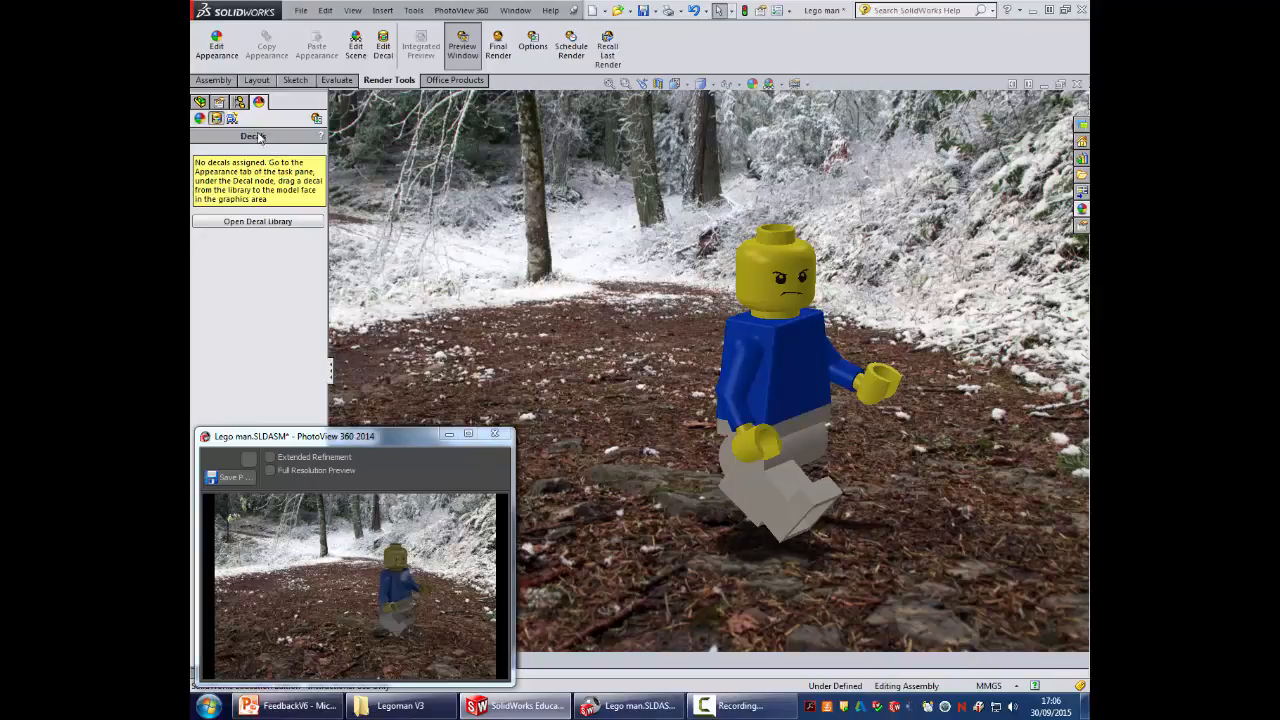
left_click(232, 118)
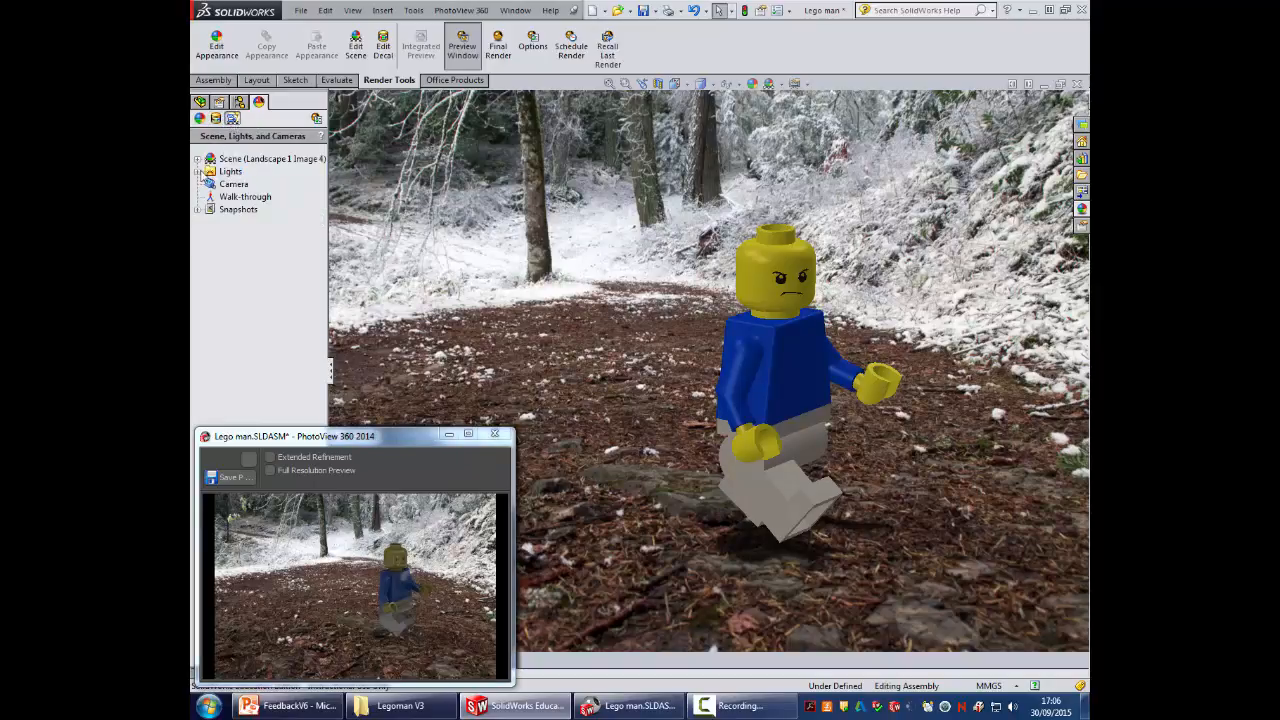
Step: Expand the scene's lights and show the light sources around the Lego man in the graphics area
left_click(198, 172)
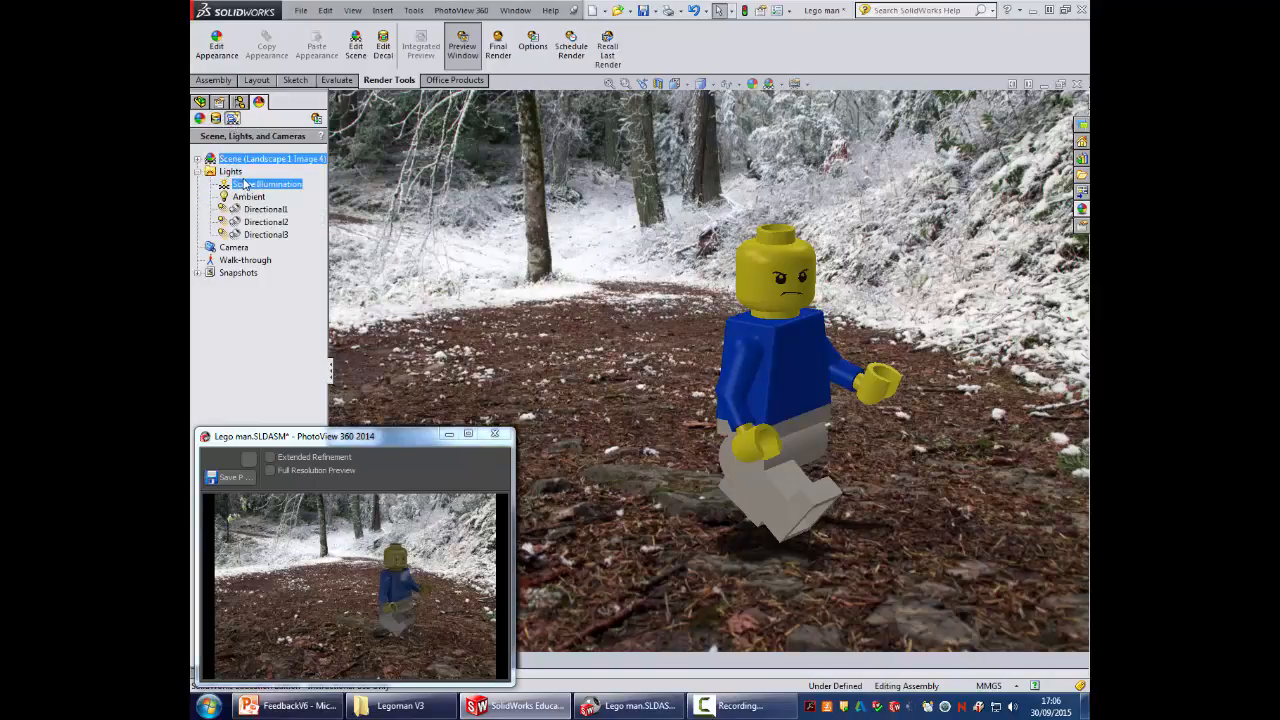
left_click(266, 234)
left_click(234, 247)
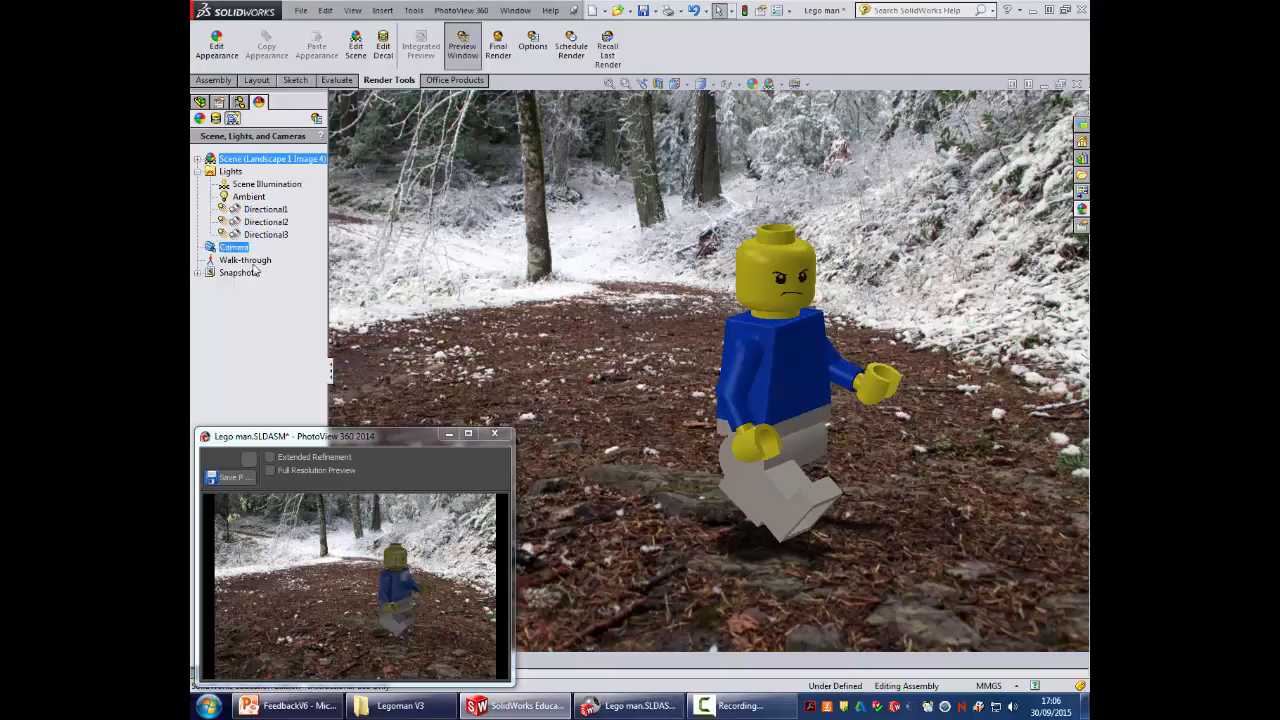
left_click(236, 236)
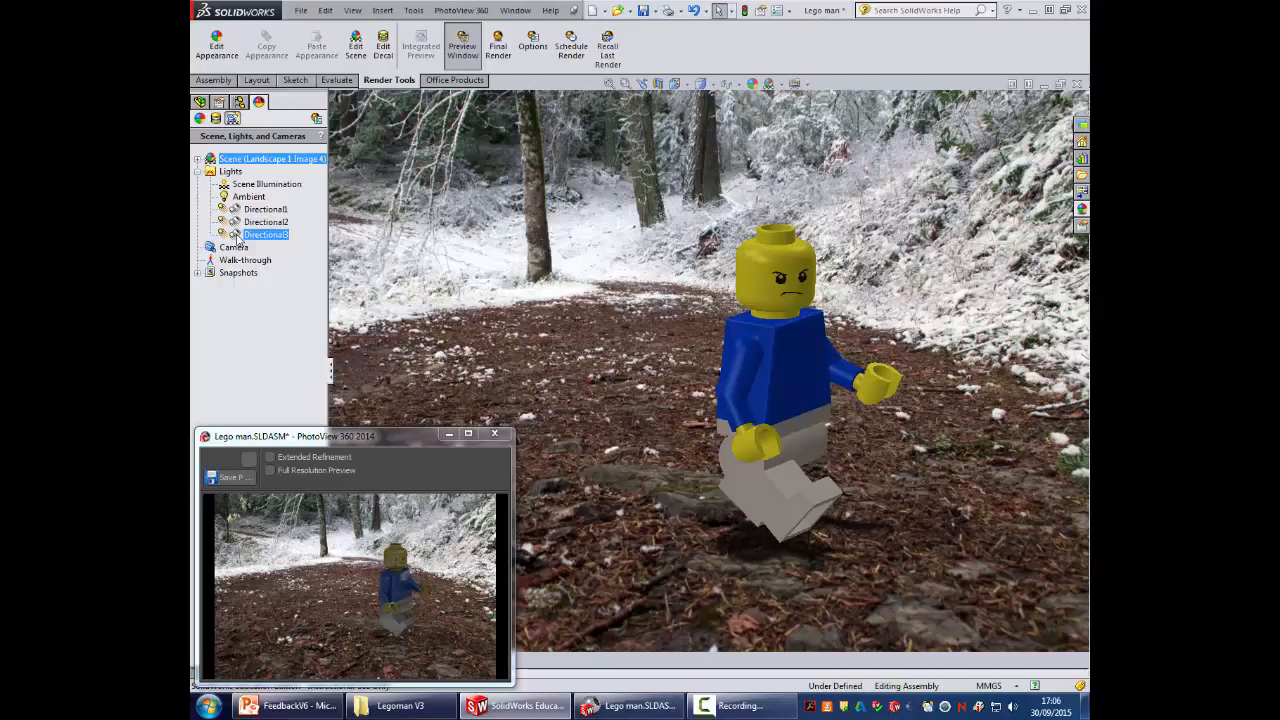
right_click(233, 173)
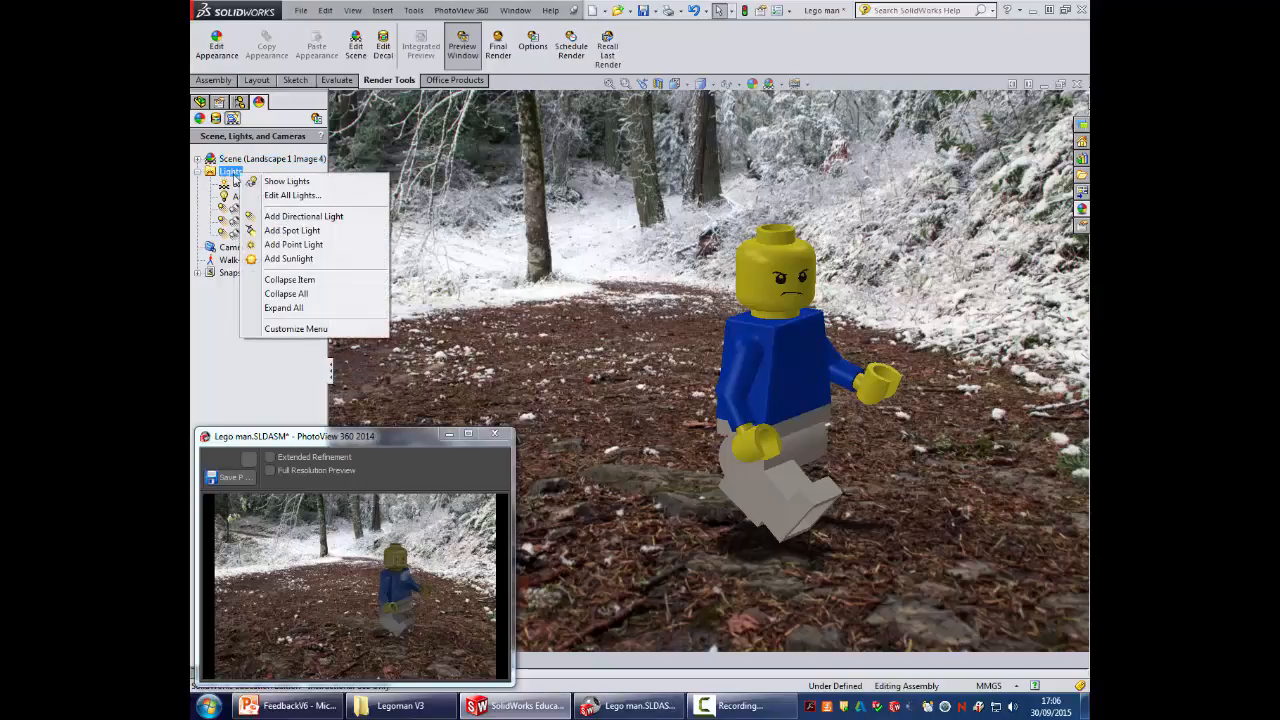
left_click(286, 182)
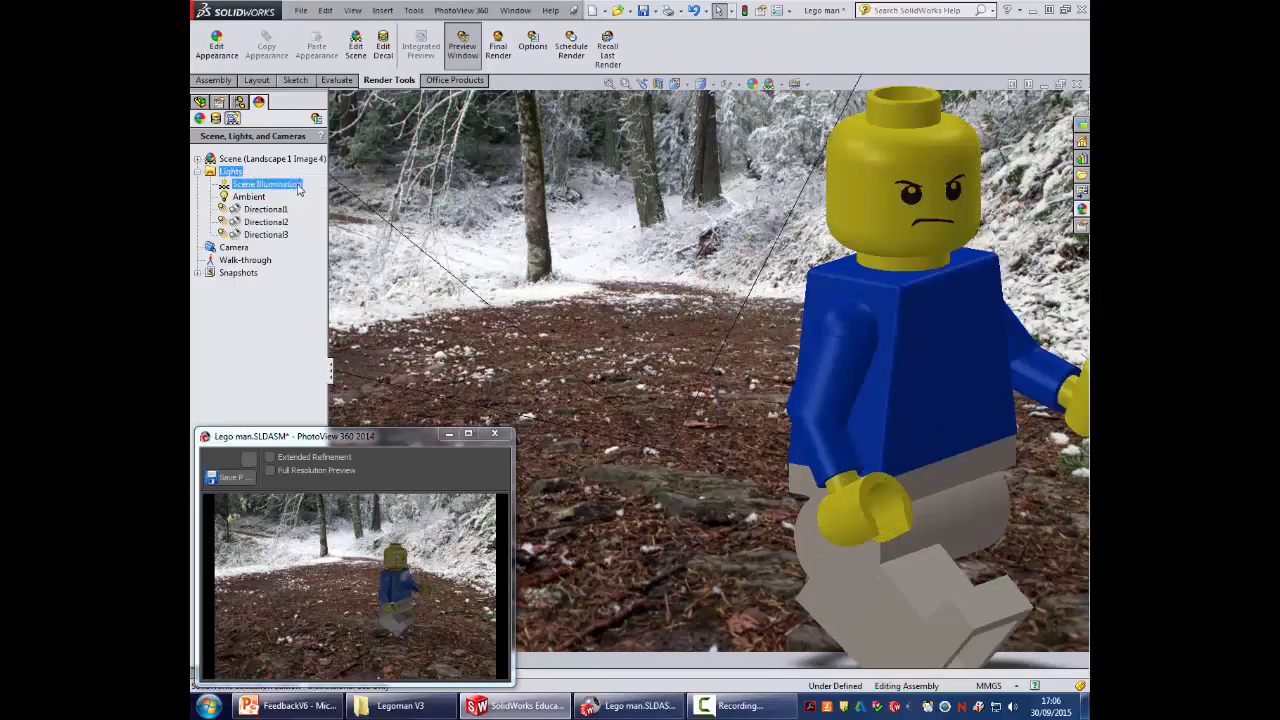
scroll(920, 318, "up", 3)
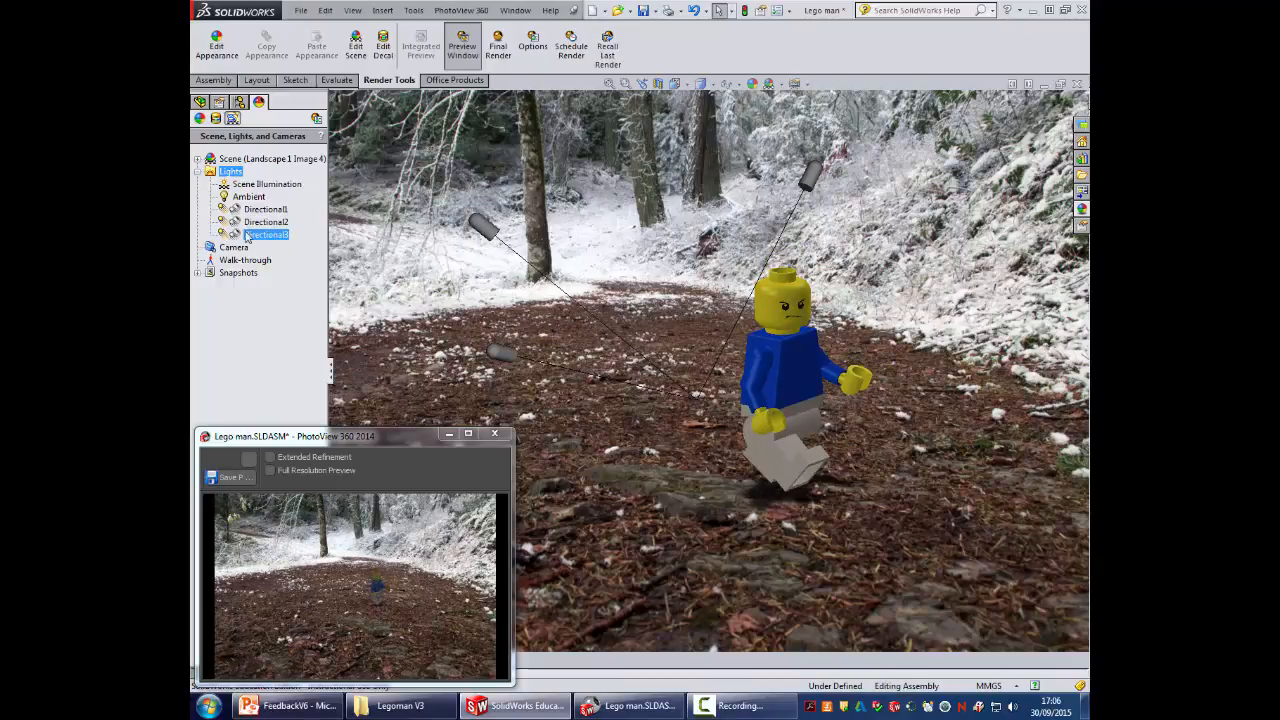
Step: Edit the Directional1 light and reposition it lower, beside the Lego man on the side of his forward-stretched arm
left_click(268, 211)
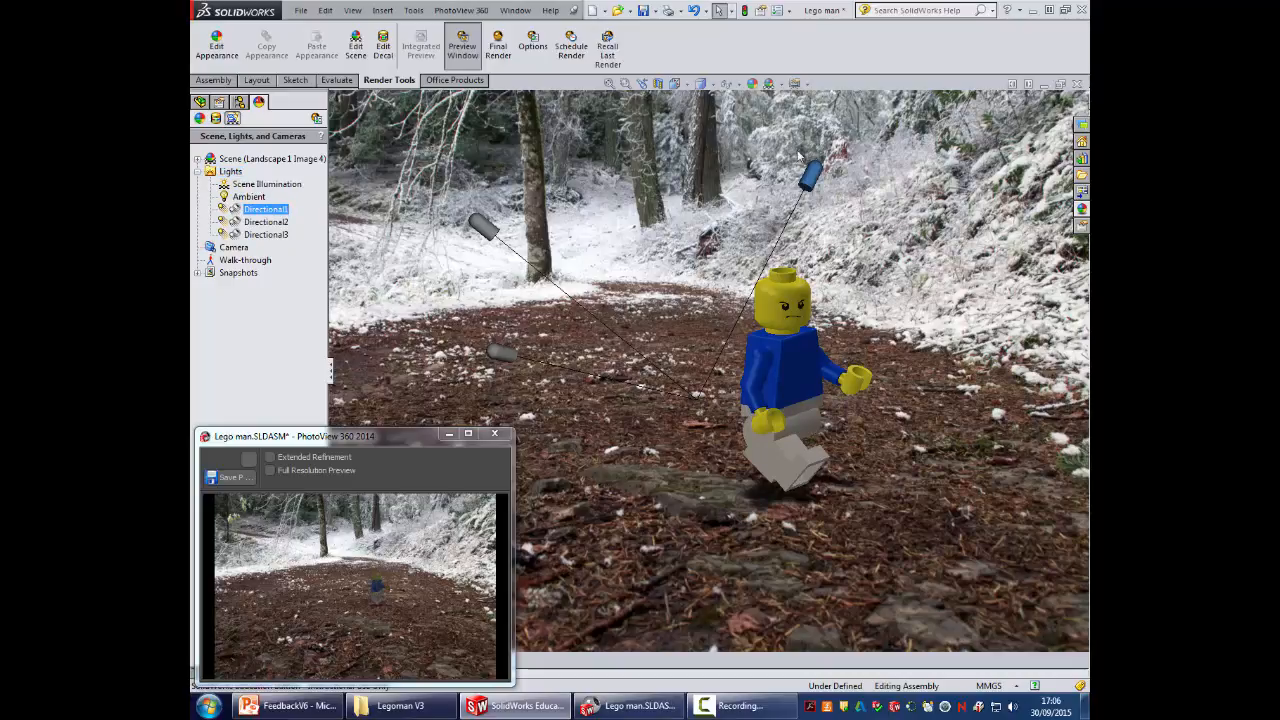
right_click(256, 218)
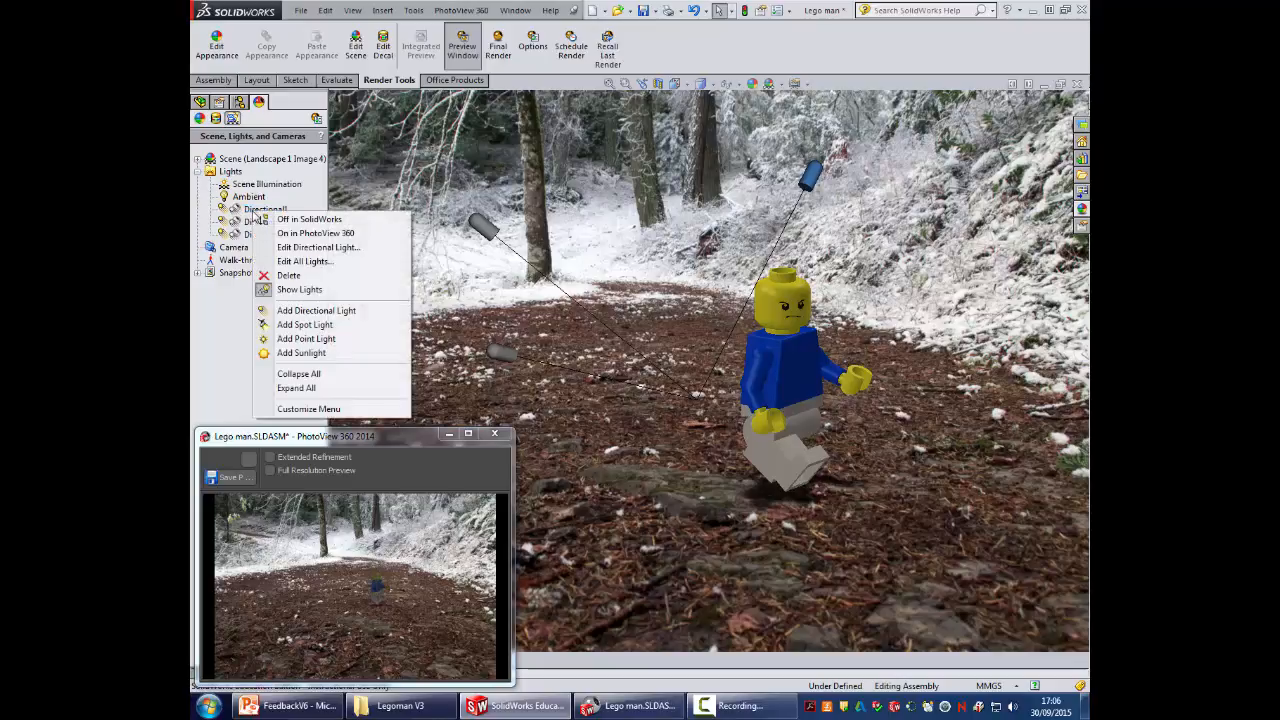
left_click(316, 247)
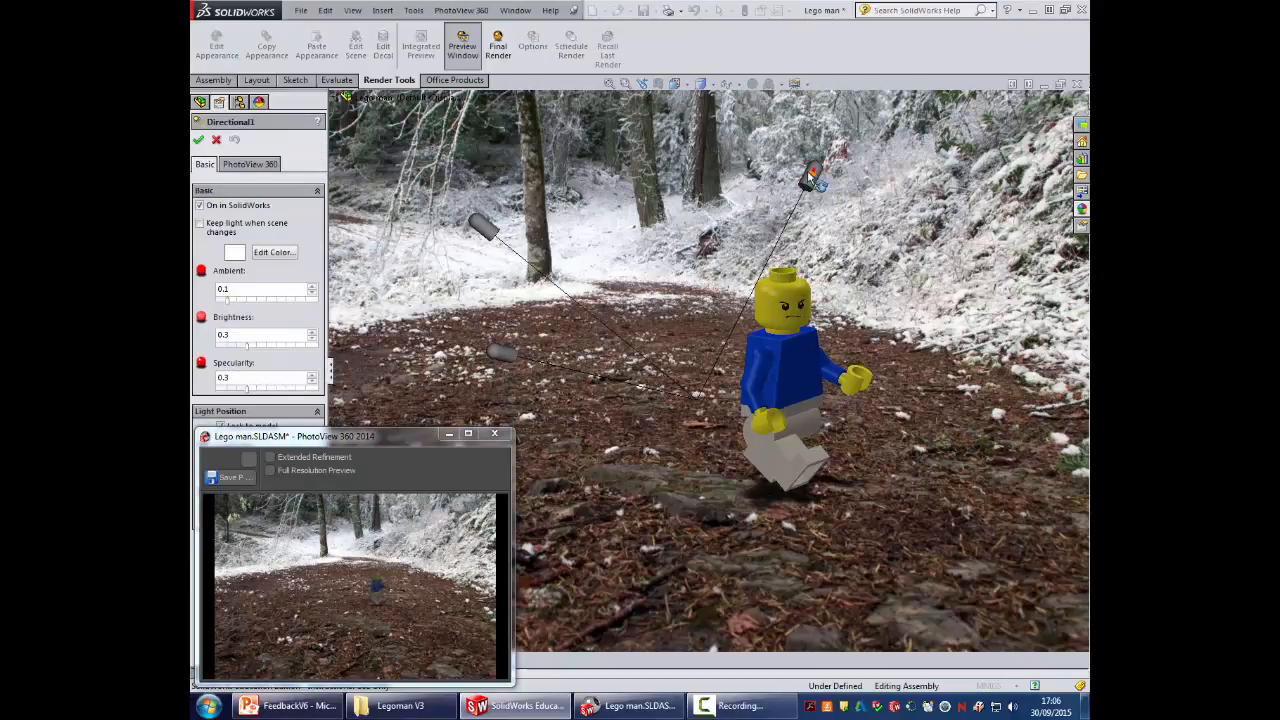
mouse_move(815, 176)
left_mouse_down()
mouse_move(955, 270)
mouse_move(1032, 267)
mouse_move(1010, 284)
mouse_move(1042, 258)
left_mouse_up()
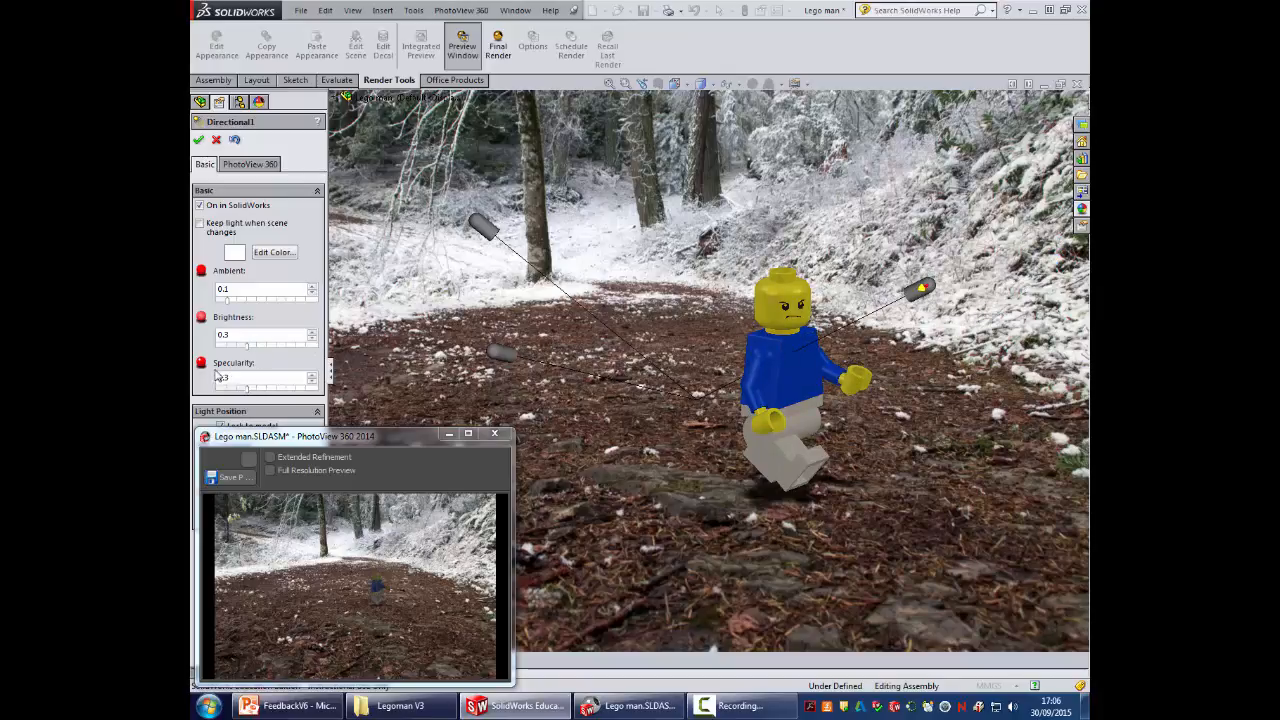
Step: Set the Directional1 light's SolidWorks brightness to 0.8 and turn the light on in PhotoView 360
left_click_drag(247, 352, 297, 350)
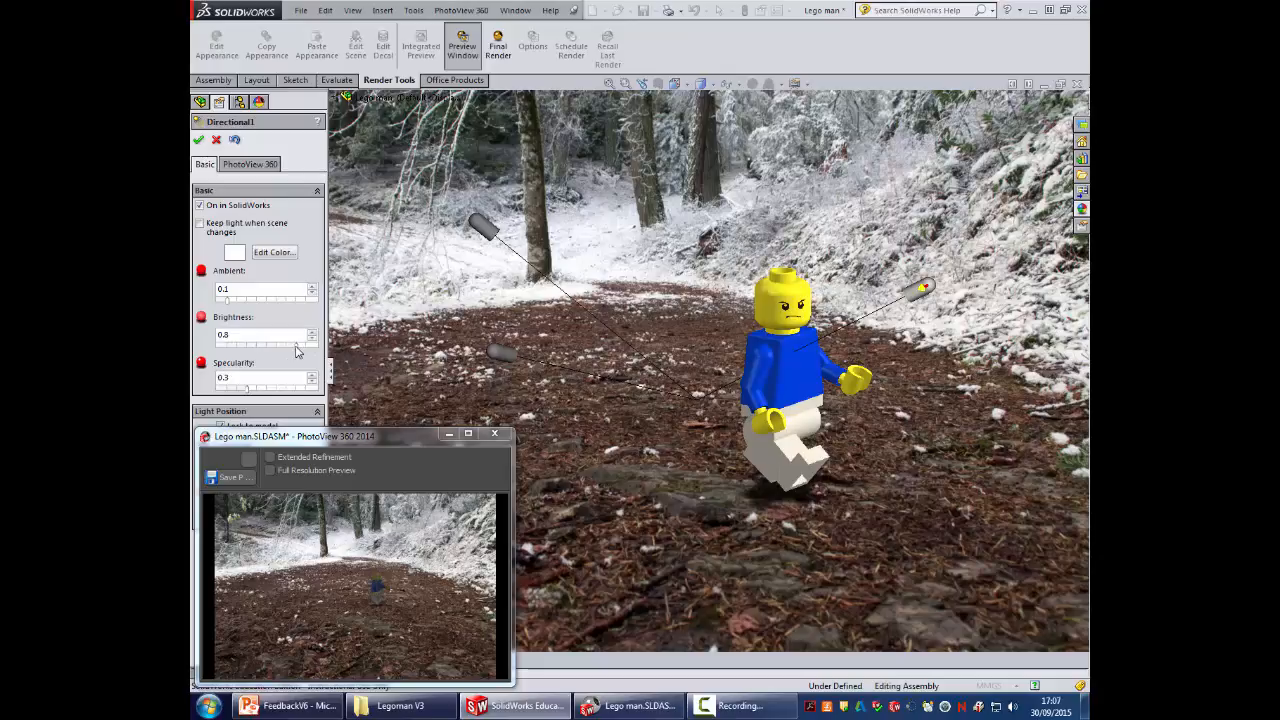
left_click(251, 164)
left_click(199, 205)
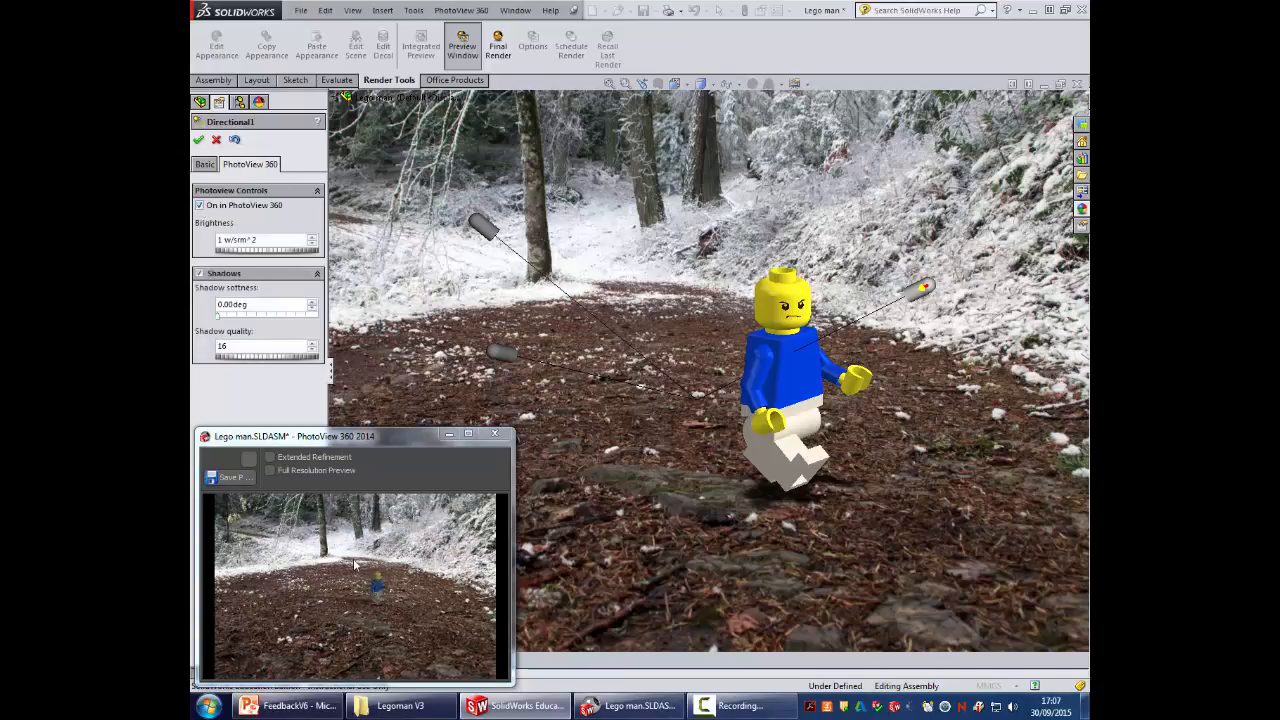
Step: Set the Directional1 light's PhotoView 360 brightness to 3 w/srm^2, checking the Lego man at closer range in the preview
scroll(653, 315, "down", 2)
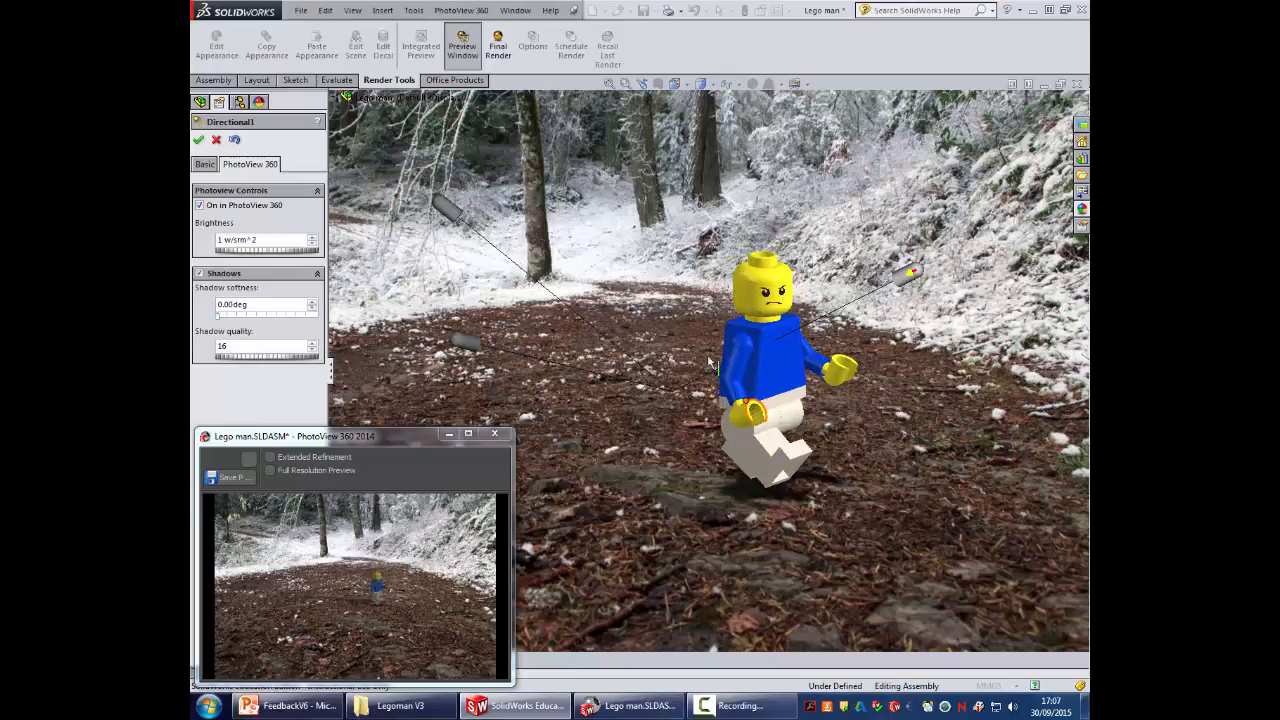
scroll(812, 366, "down", 2)
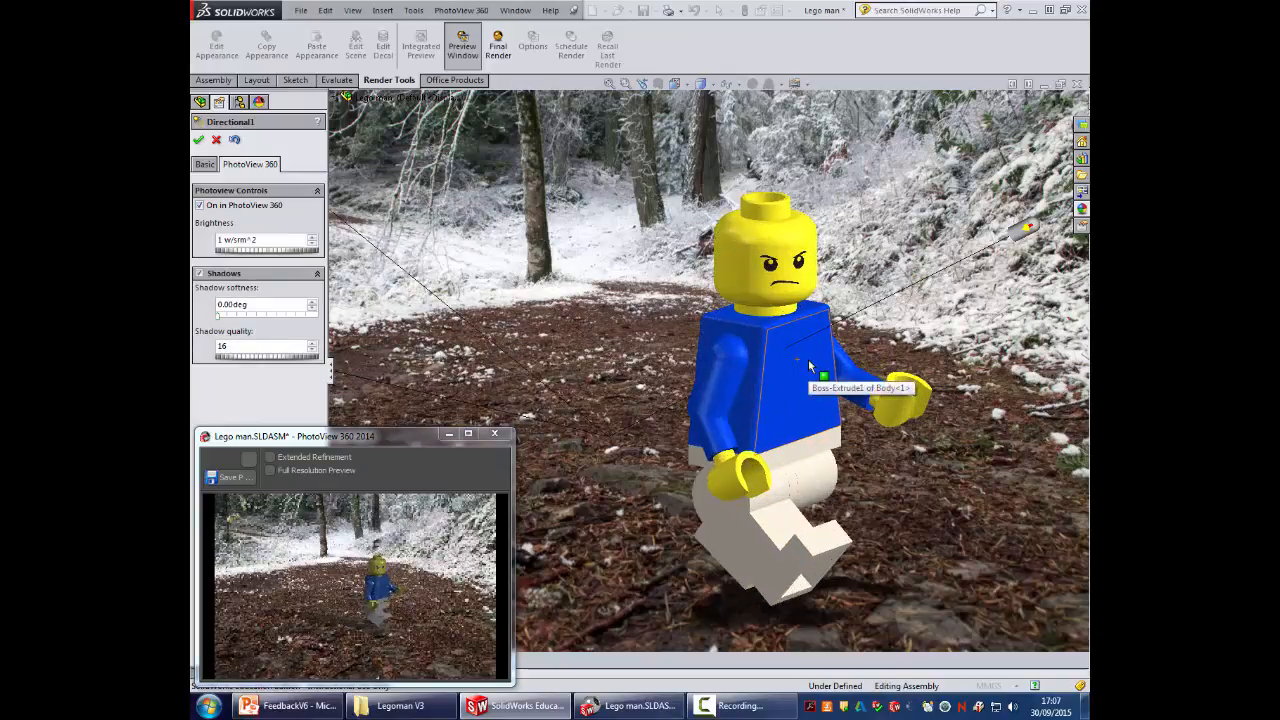
scroll(797, 359, "down", 2)
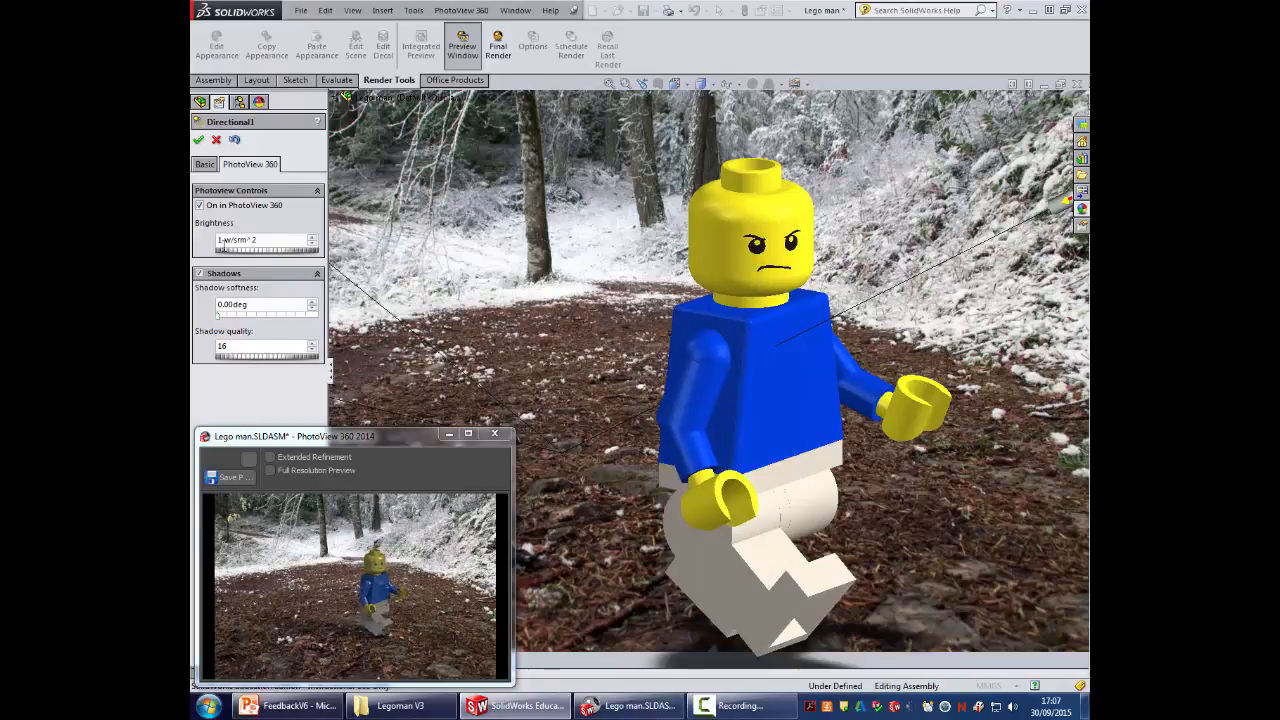
left_click_drag(234, 252, 257, 252)
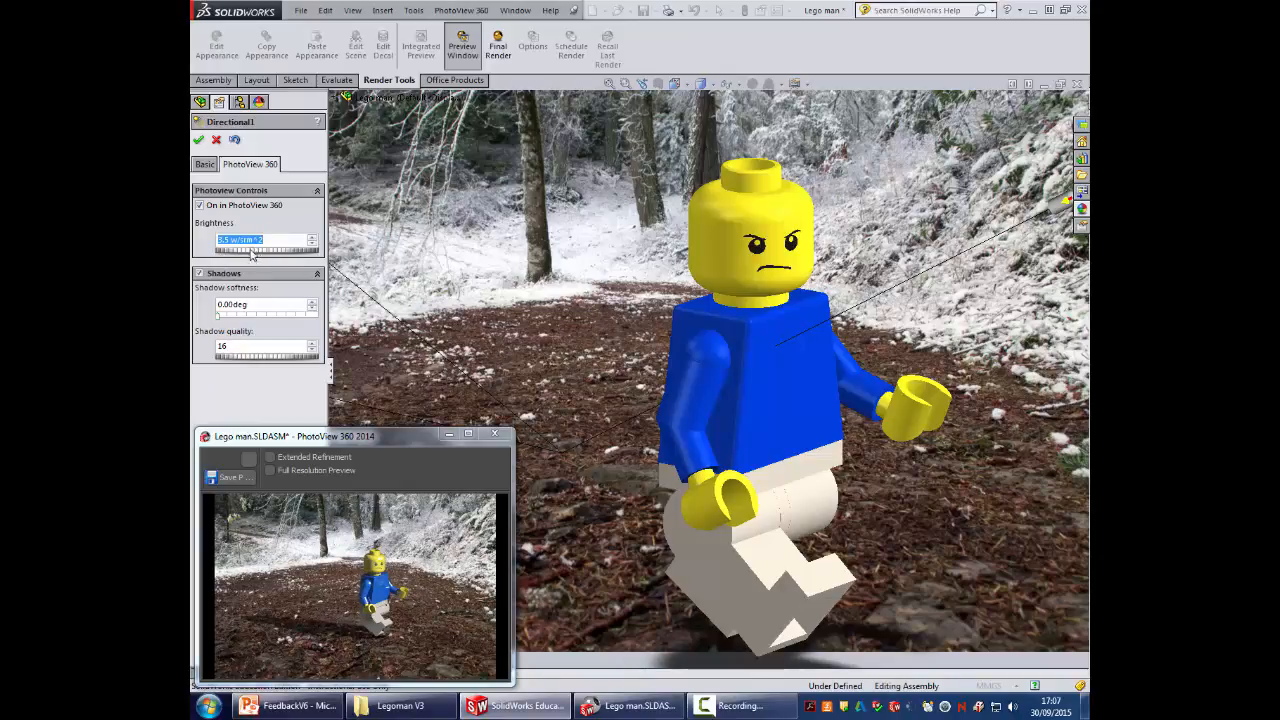
left_click_drag(261, 252, 256, 254)
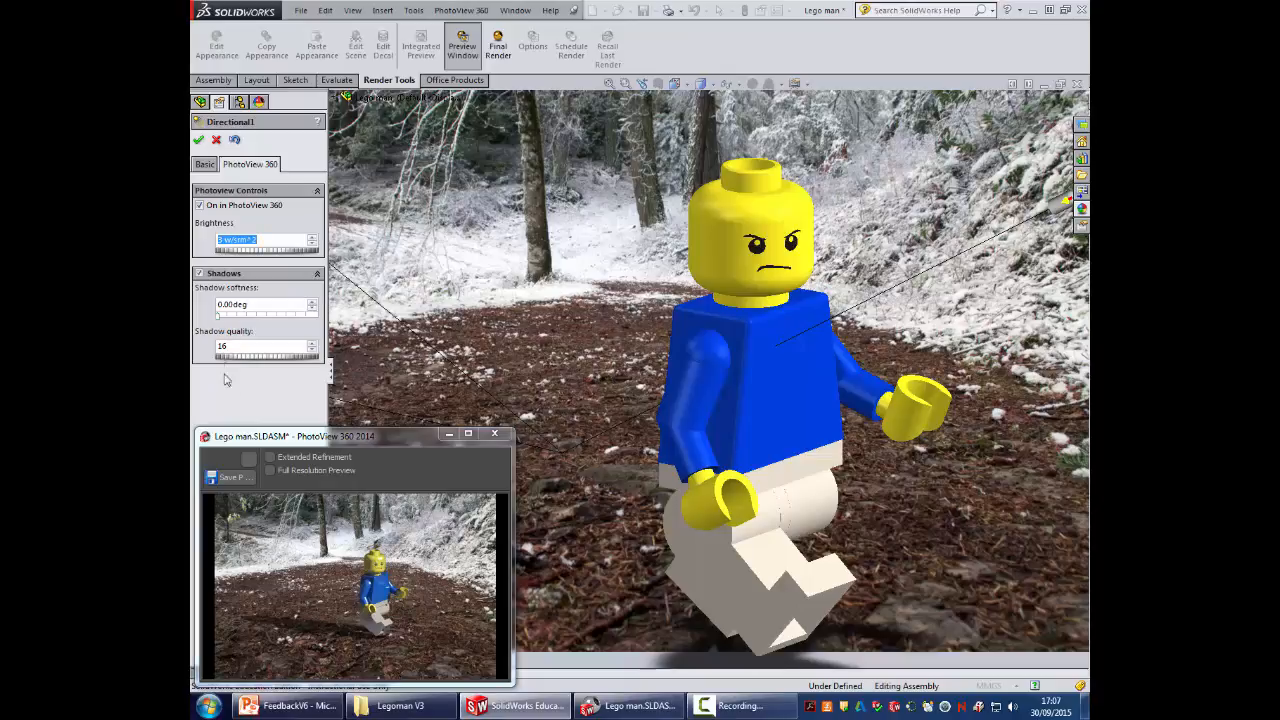
Step: Try a shadow softness of 4.00 degrees on the Directional1 light and reset it to 0.00 degrees
left_click(237, 316)
left_click_drag(237, 316, 265, 321)
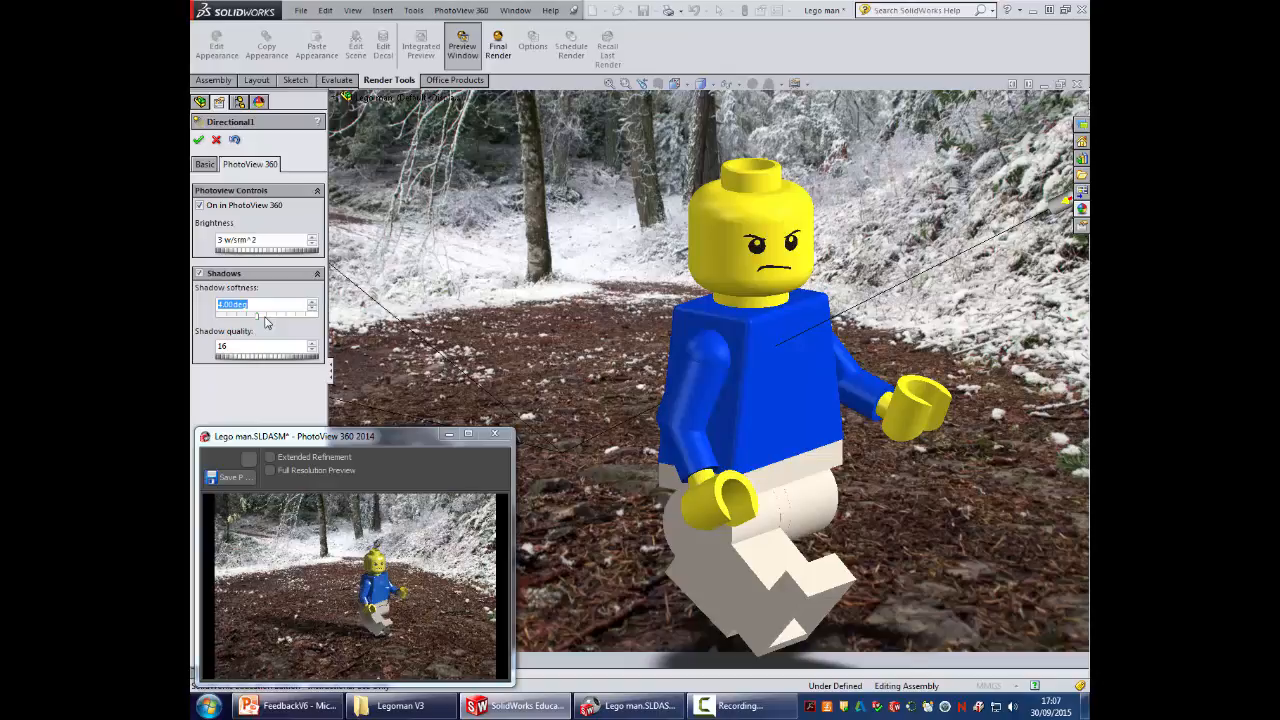
left_click_drag(257, 321, 216, 324)
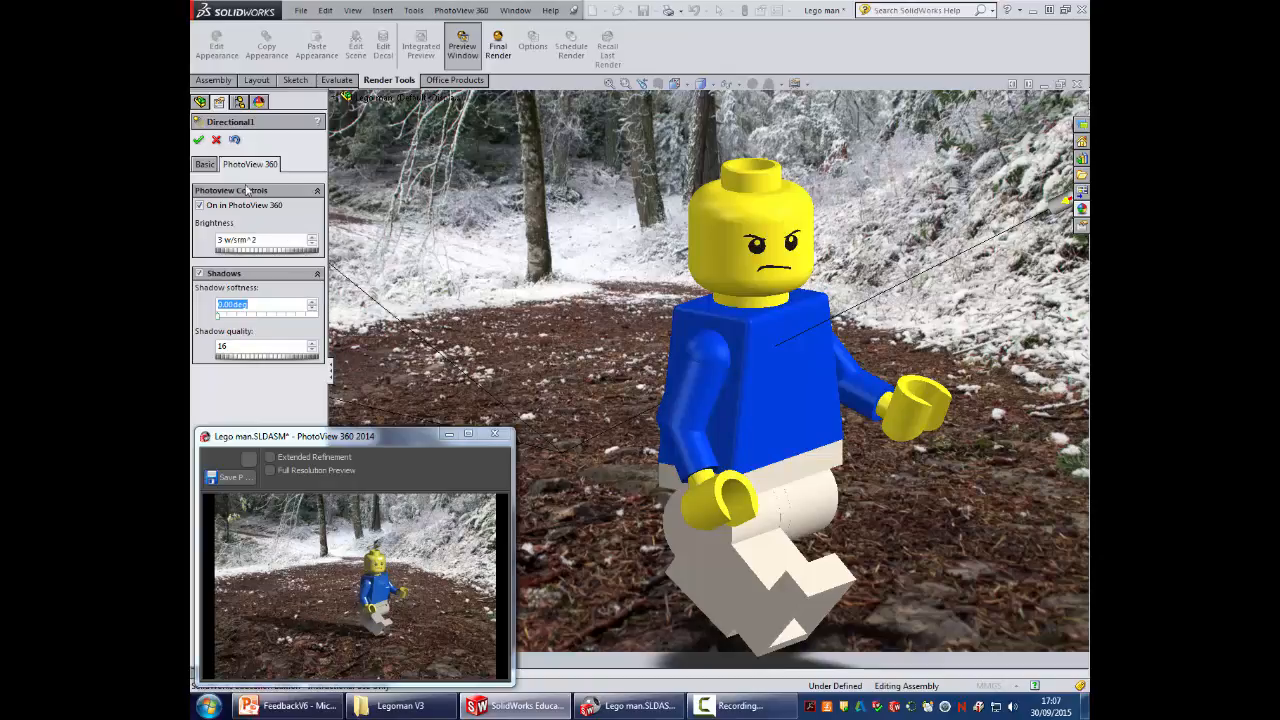
Step: Accept the Directional1 light's settings and turn on the Directional2 light in PhotoView 360
left_click(198, 139)
left_click(231, 171)
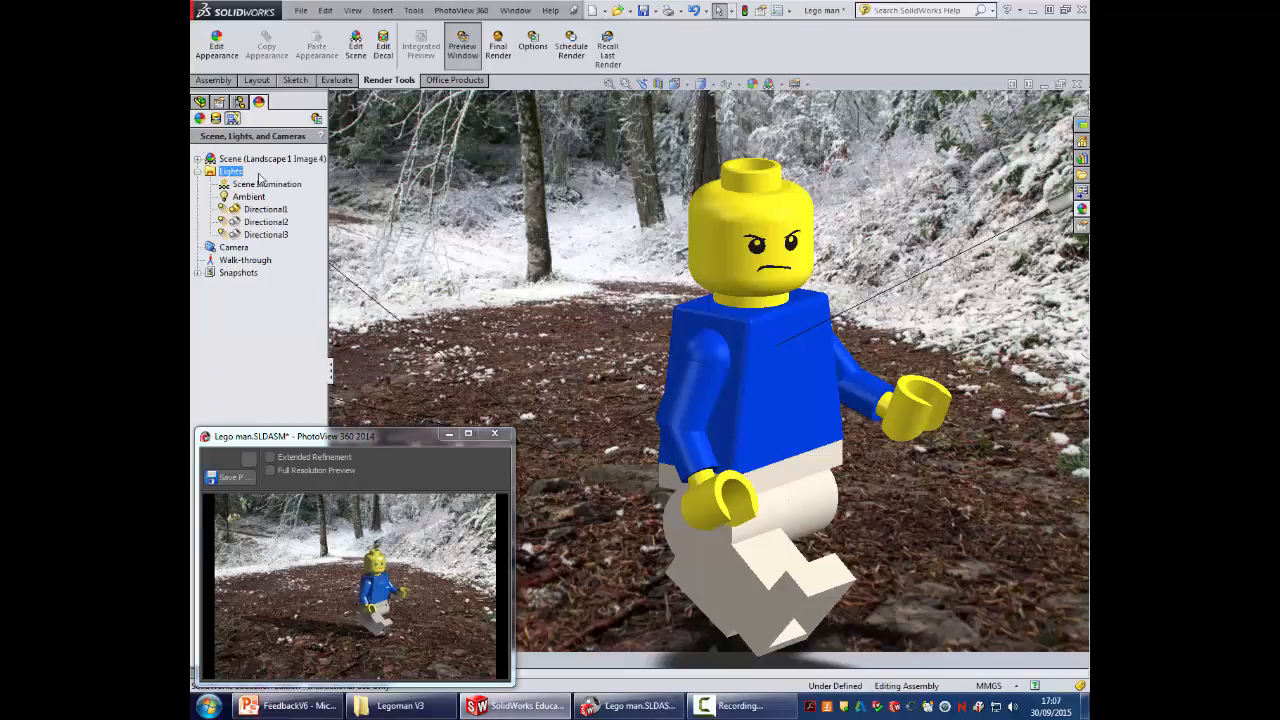
left_click(265, 234)
left_click(240, 210)
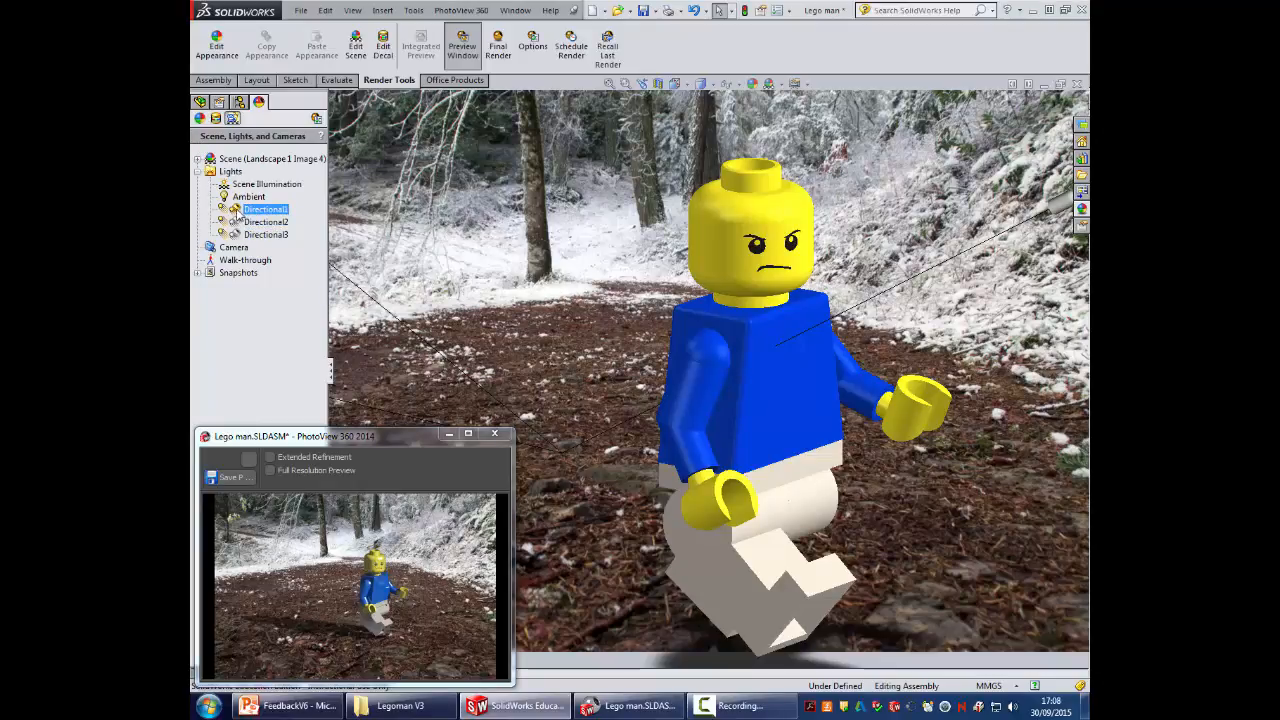
right_click(238, 221)
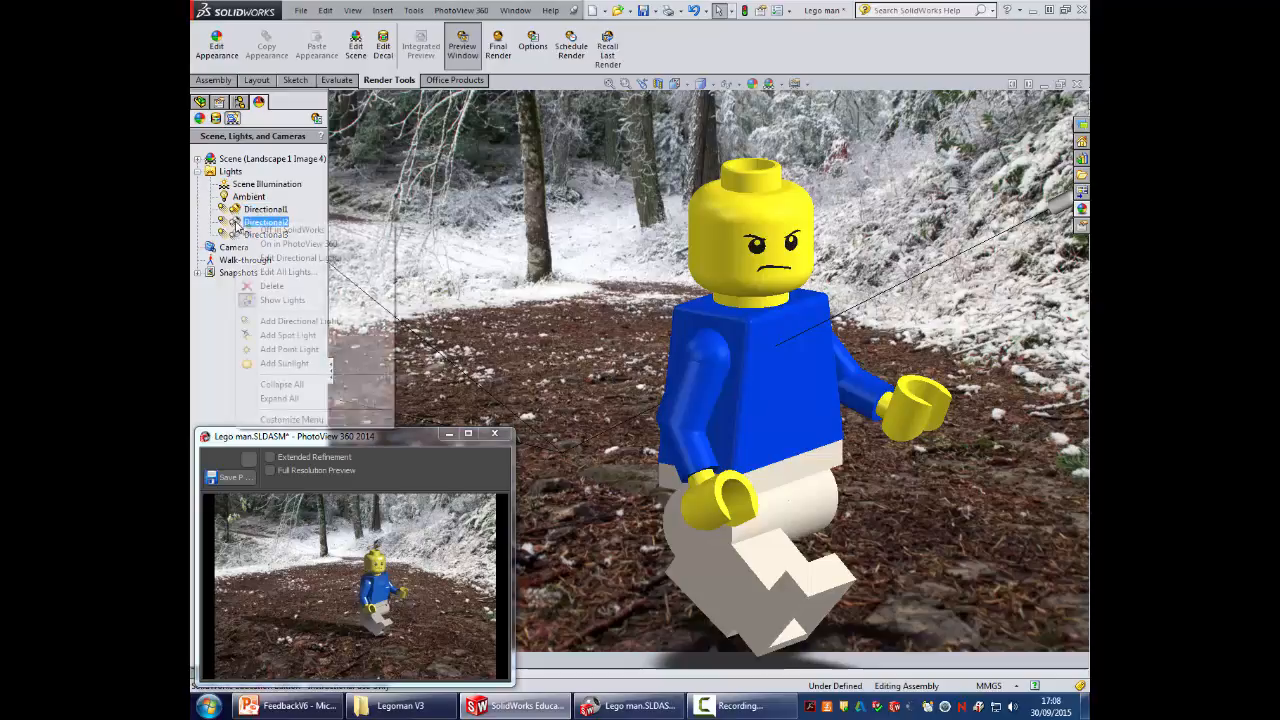
left_click(284, 244)
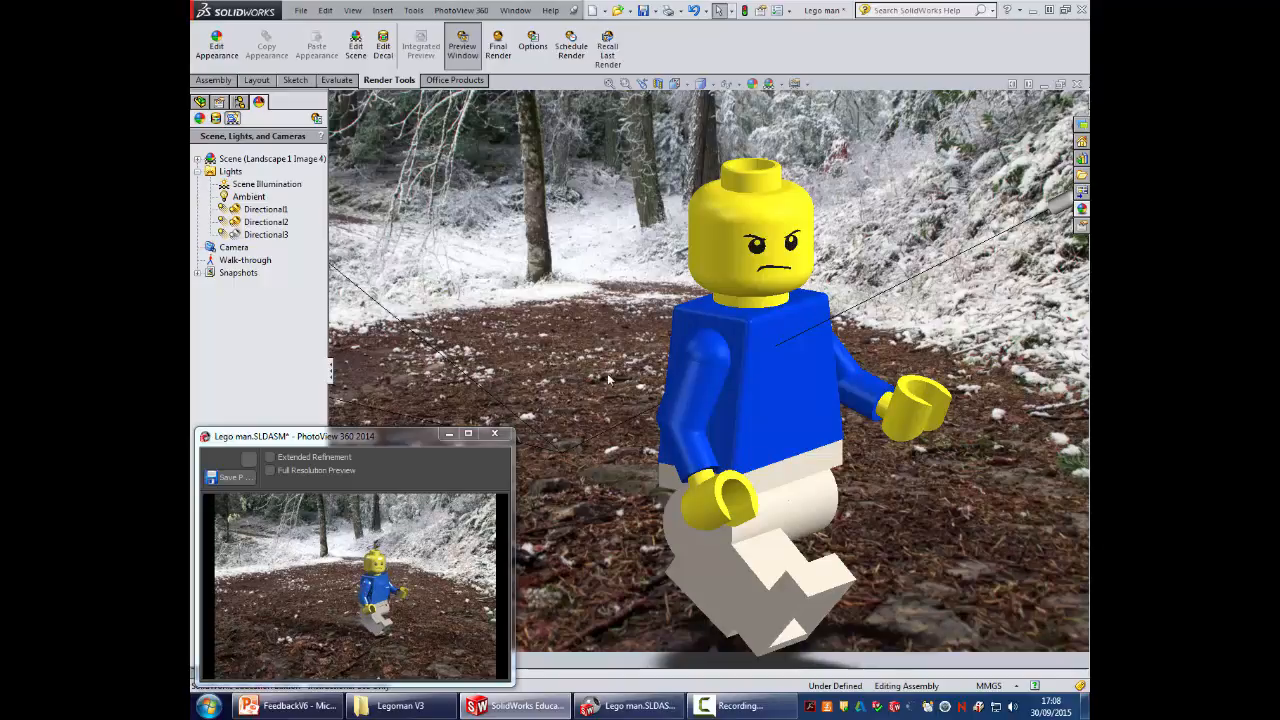
Step: Edit the Directional2 light and reposition it higher, near the tree on the opposite side of the Lego man from Directional1
scroll(585, 412, "up", 5)
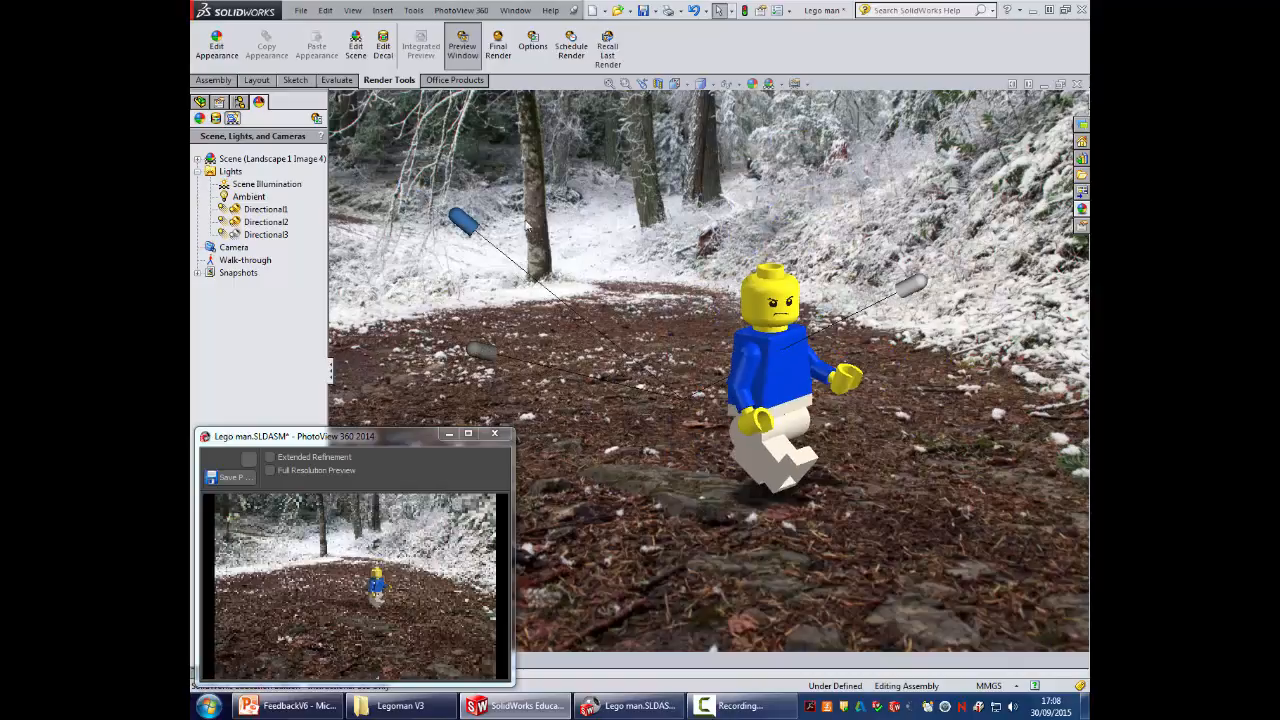
right_click(262, 222)
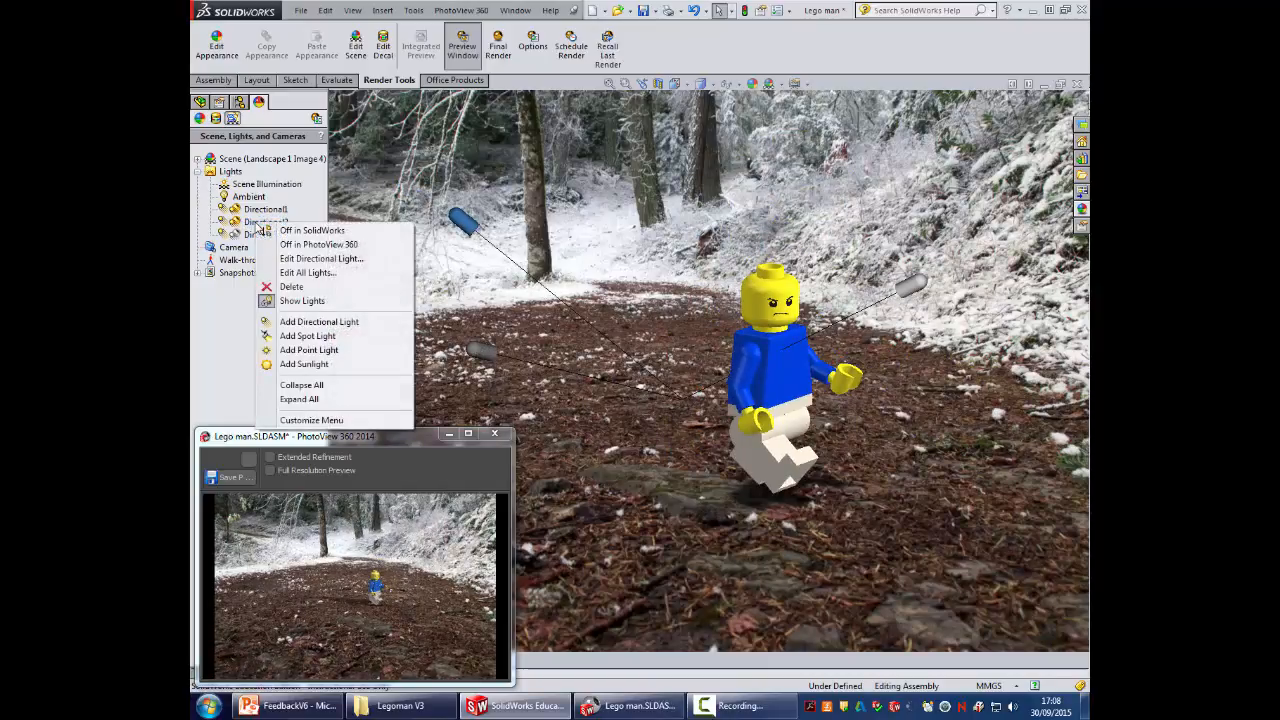
left_click(320, 259)
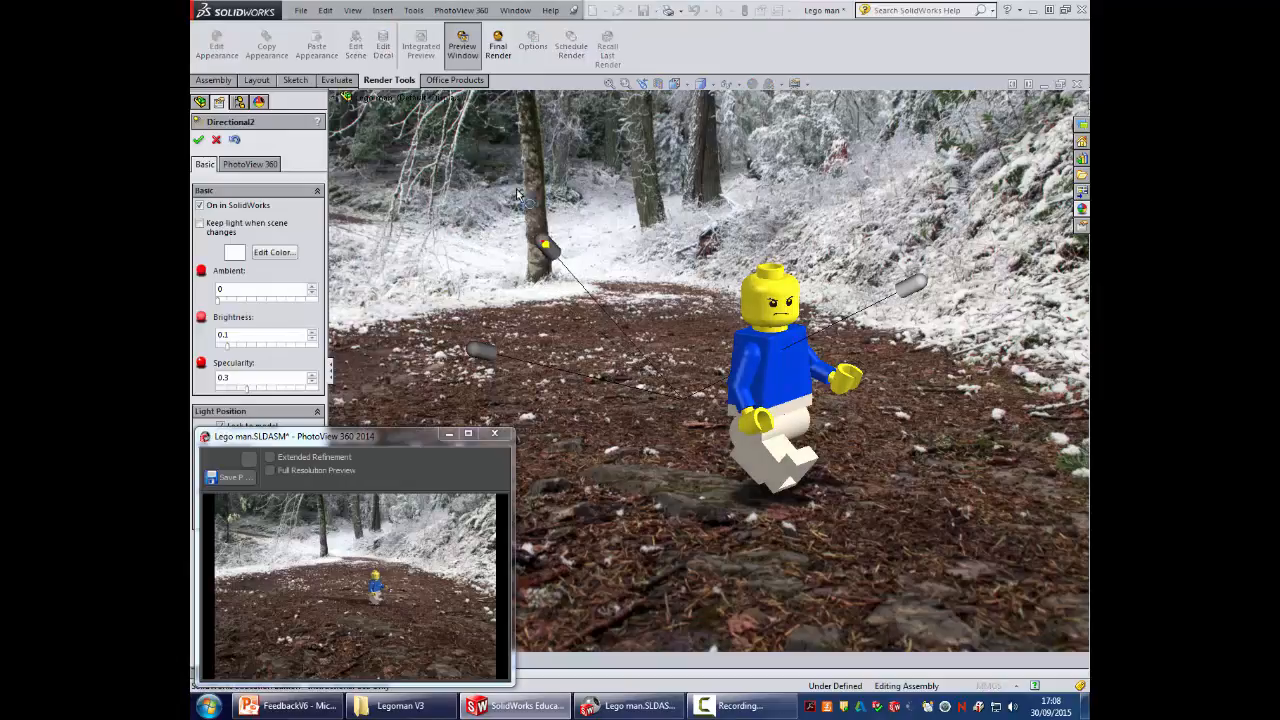
left_click_drag(545, 245, 629, 240)
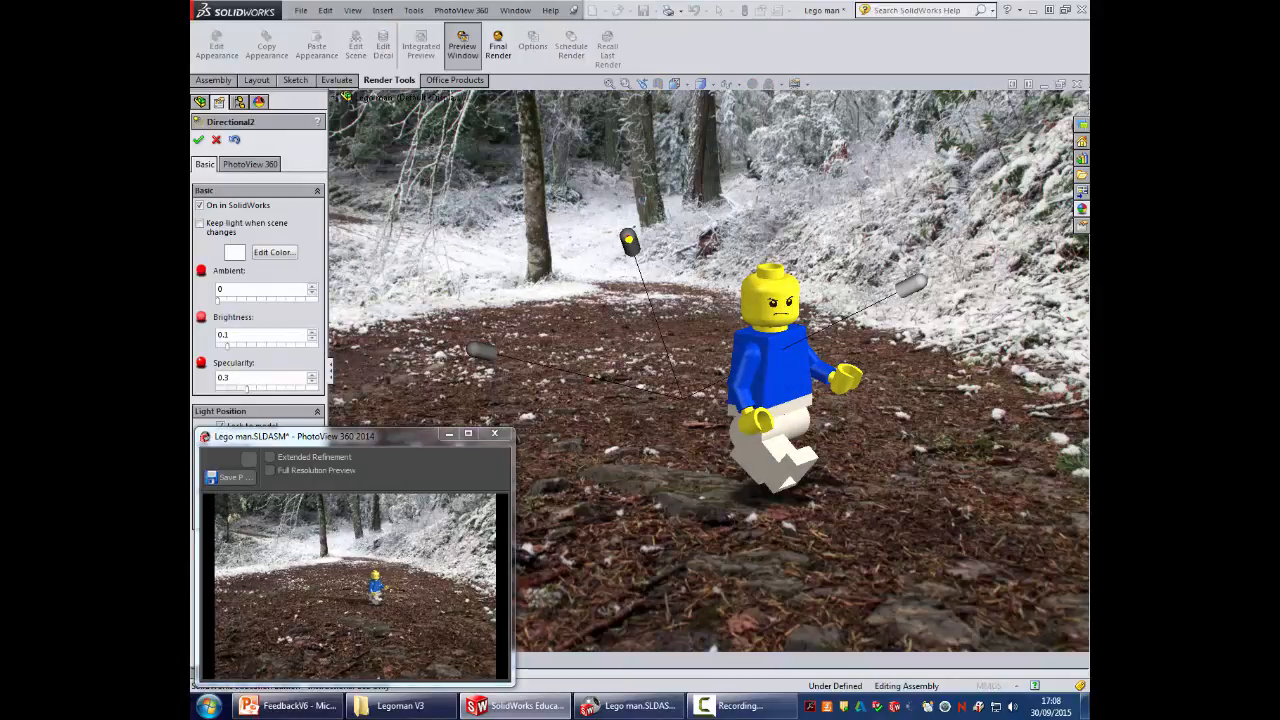
left_click_drag(630, 241, 445, 112)
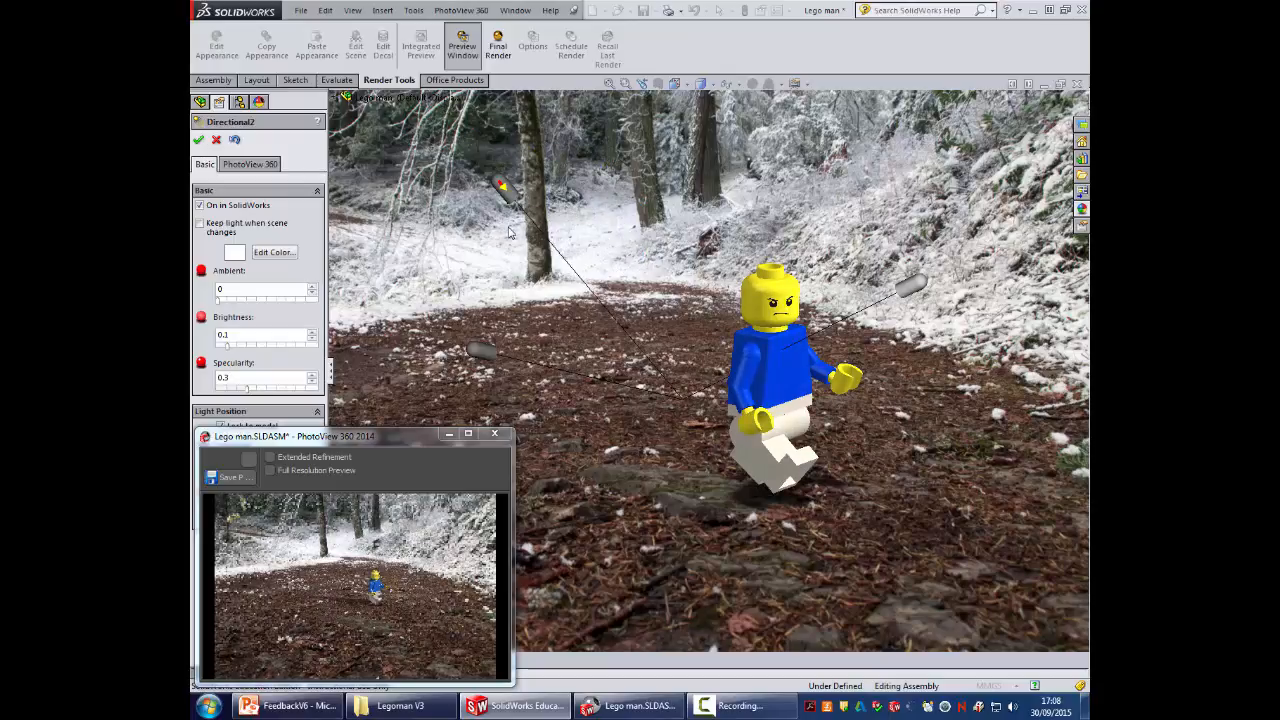
Step: Try PhotoView 360 brightness values of 6.5 and 4 w/srm^2 on the Directional2 light, settle on 2.5 w/srm^2, and accept the settings
left_click(245, 166)
left_click_drag(235, 253, 283, 258)
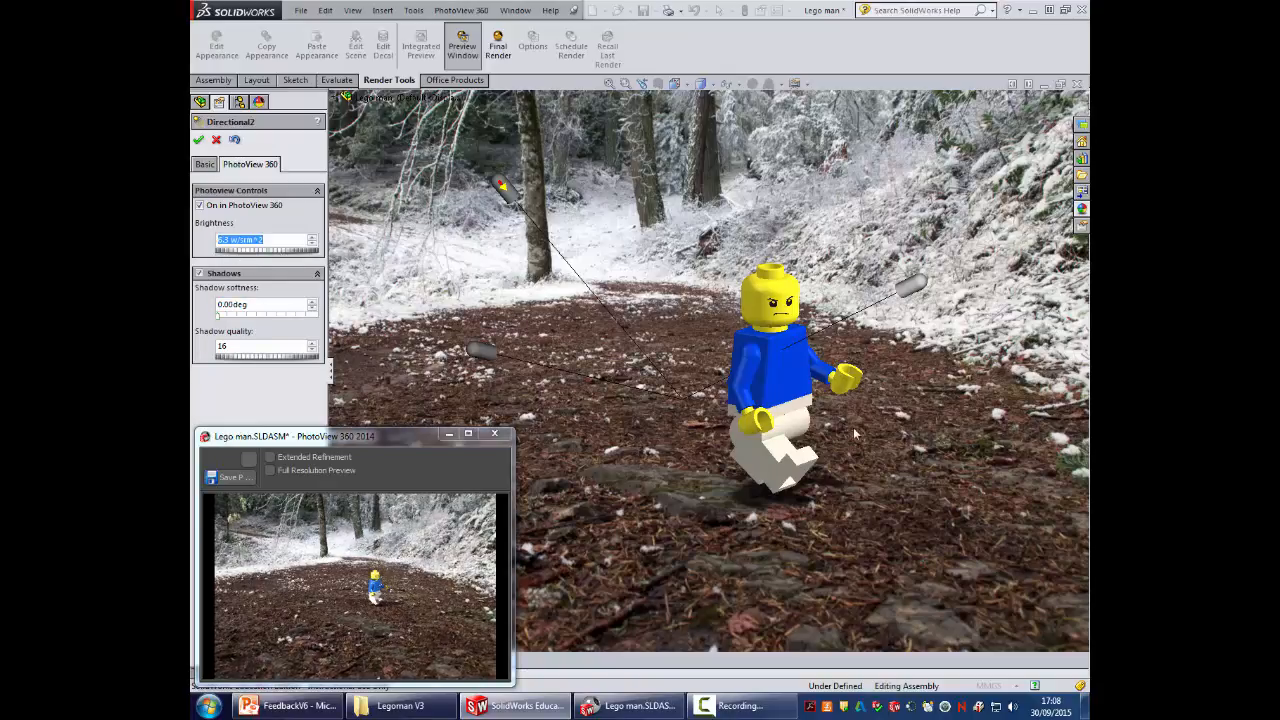
scroll(679, 374, "down", 5)
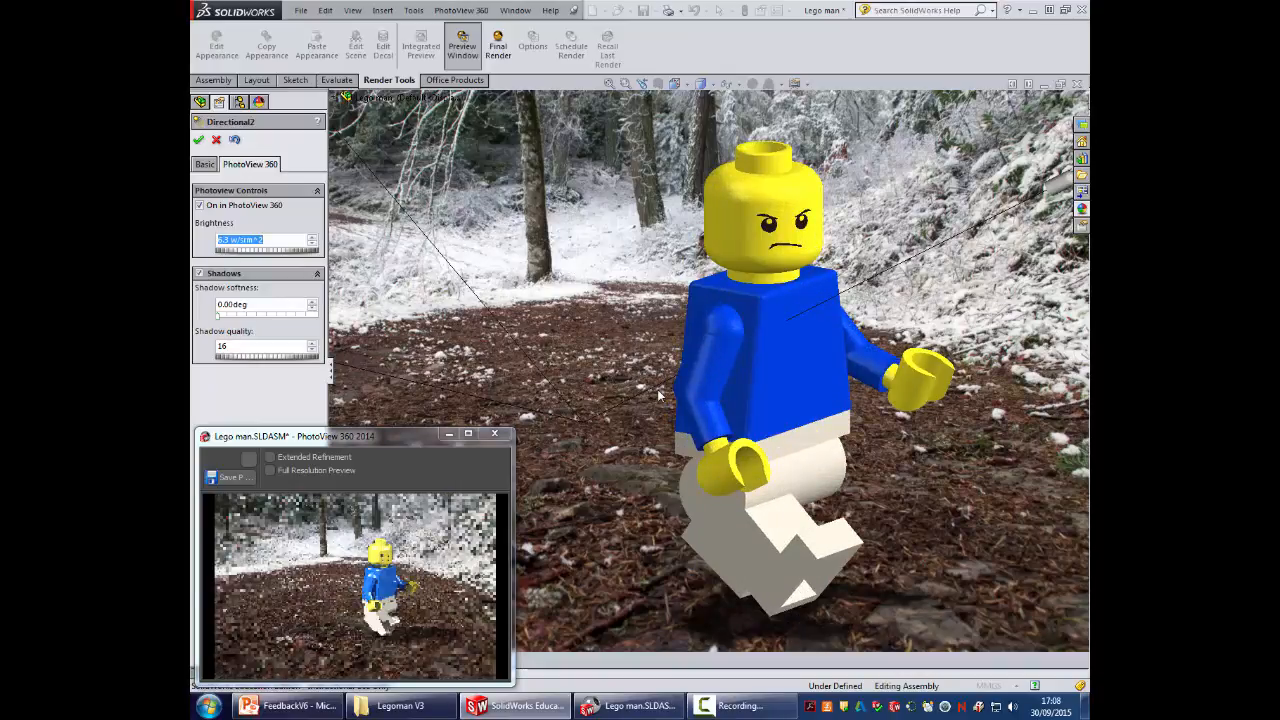
scroll(659, 396, "down", 3)
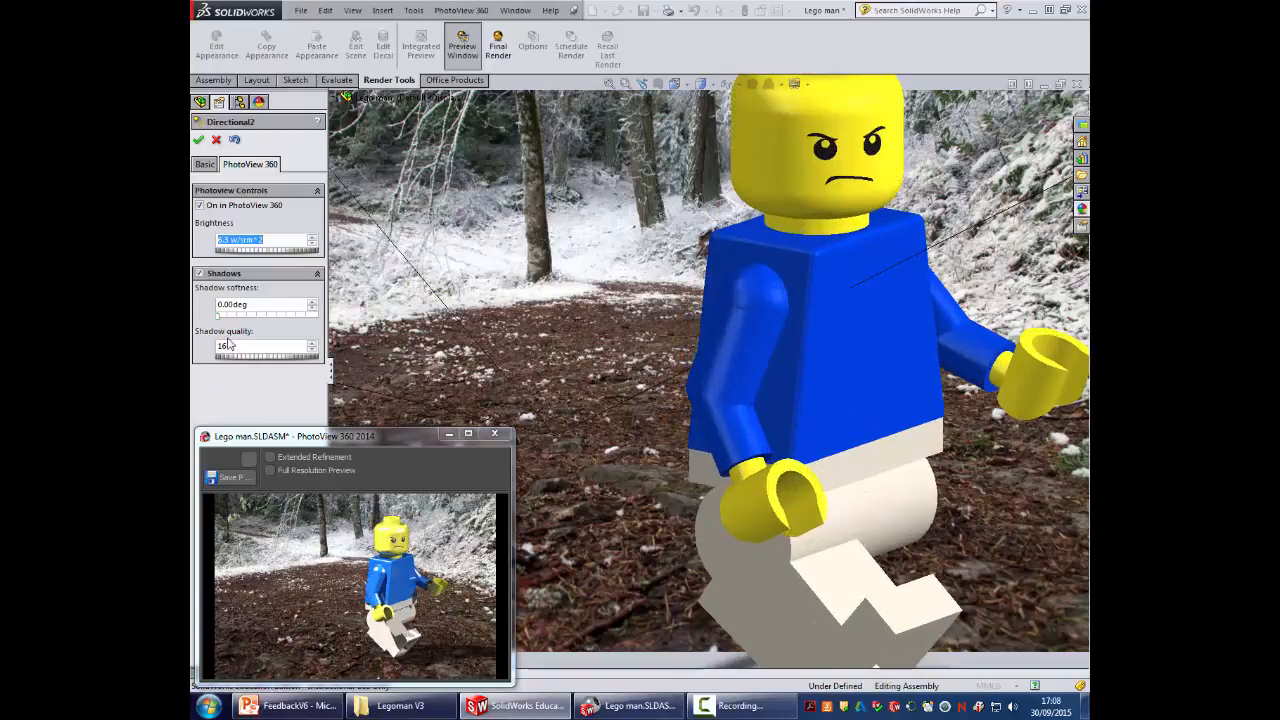
left_click_drag(265, 251, 247, 251)
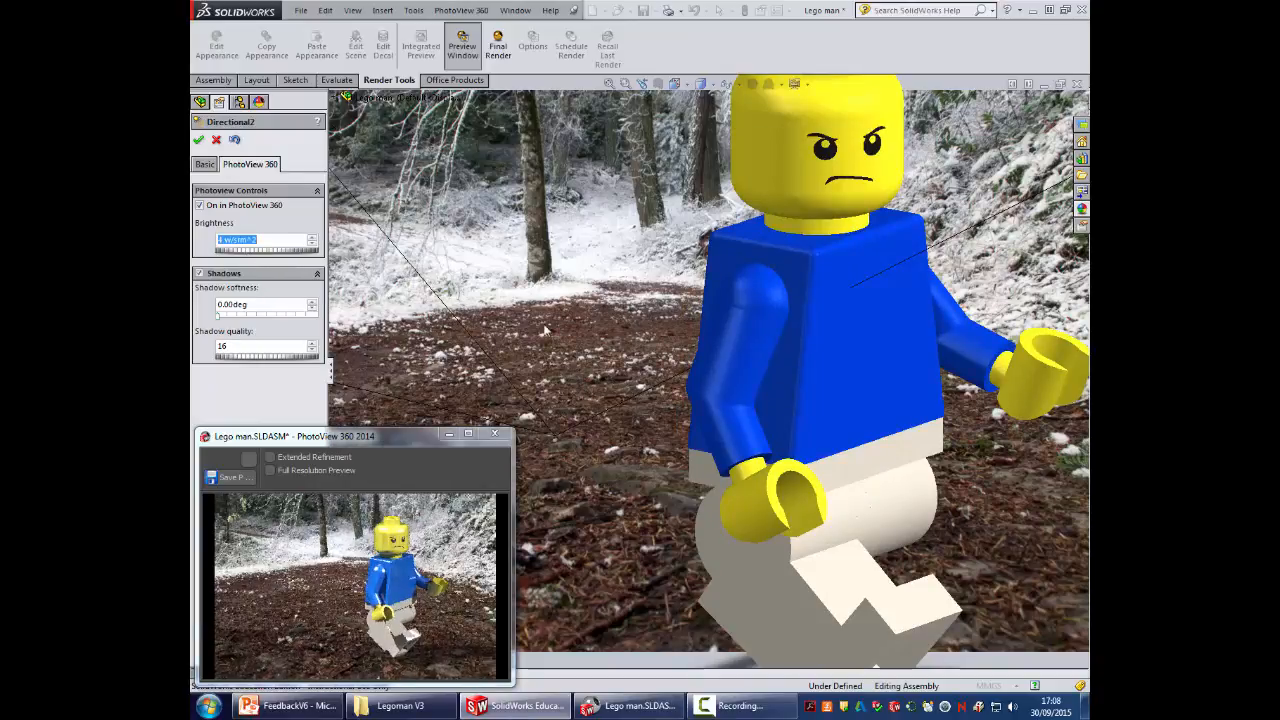
scroll(830, 415, "down", 2)
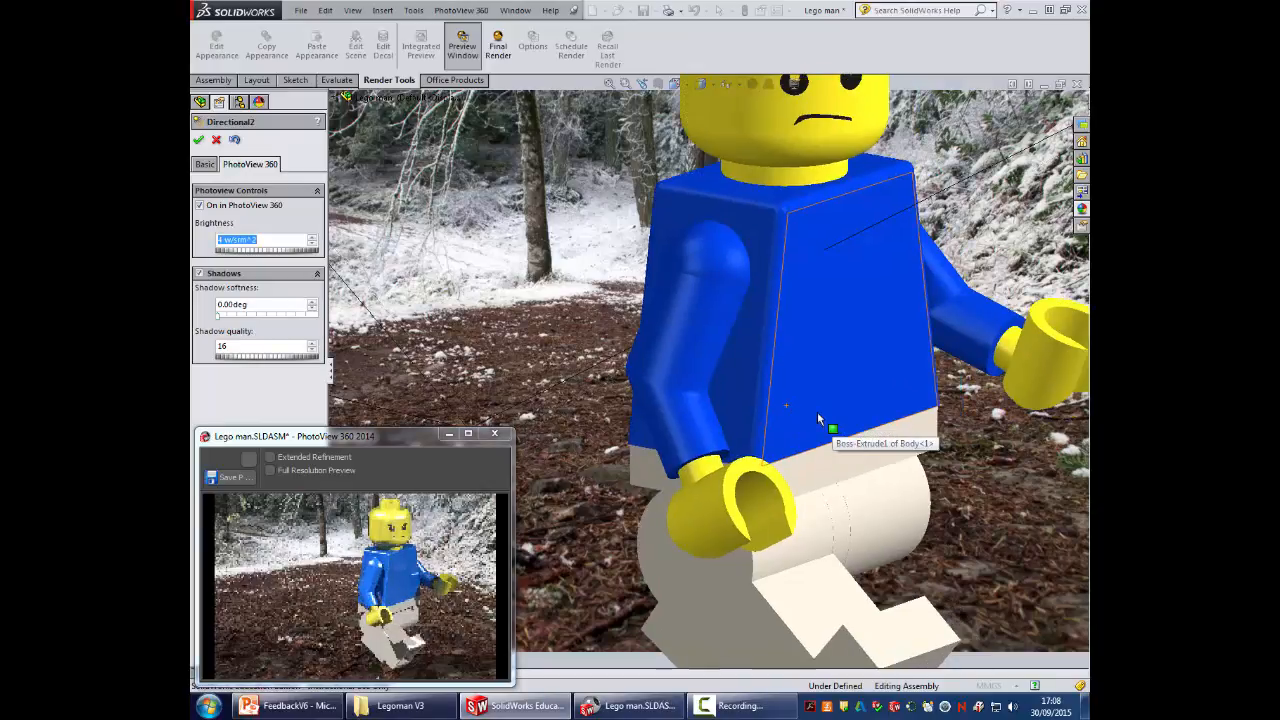
scroll(817, 411, "up", 2)
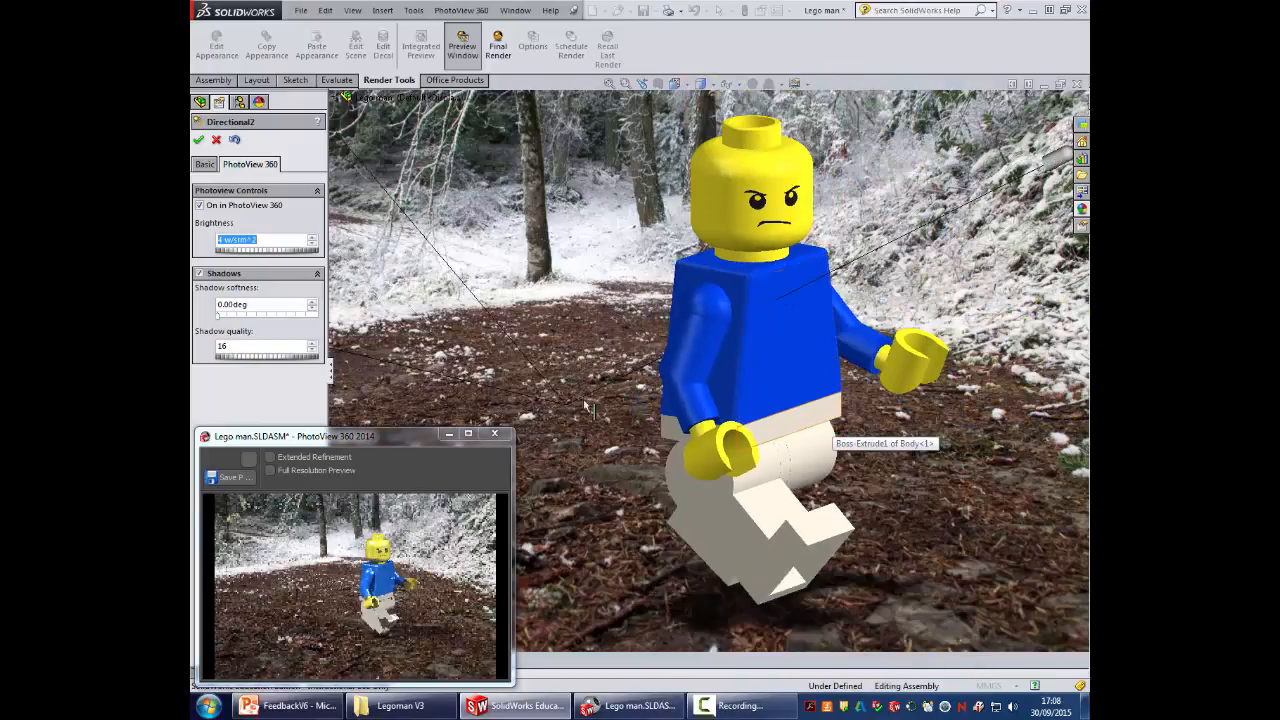
left_click_drag(259, 253, 242, 255)
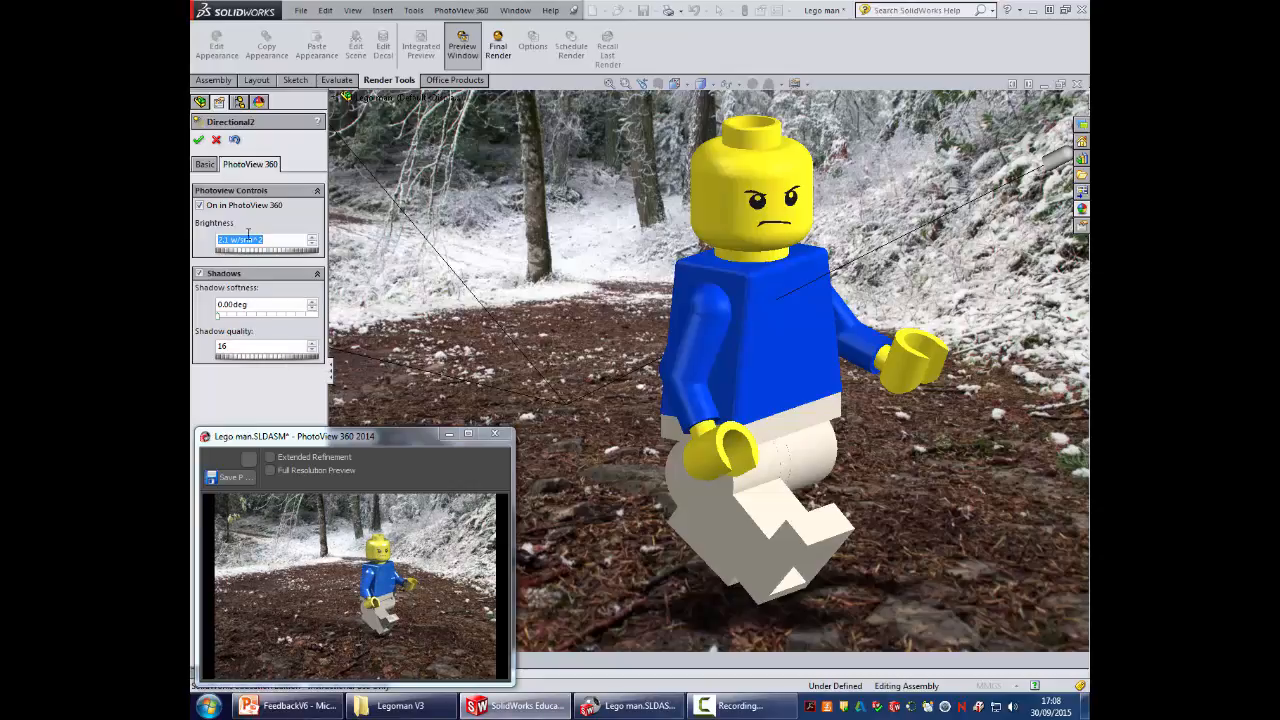
left_click(198, 139)
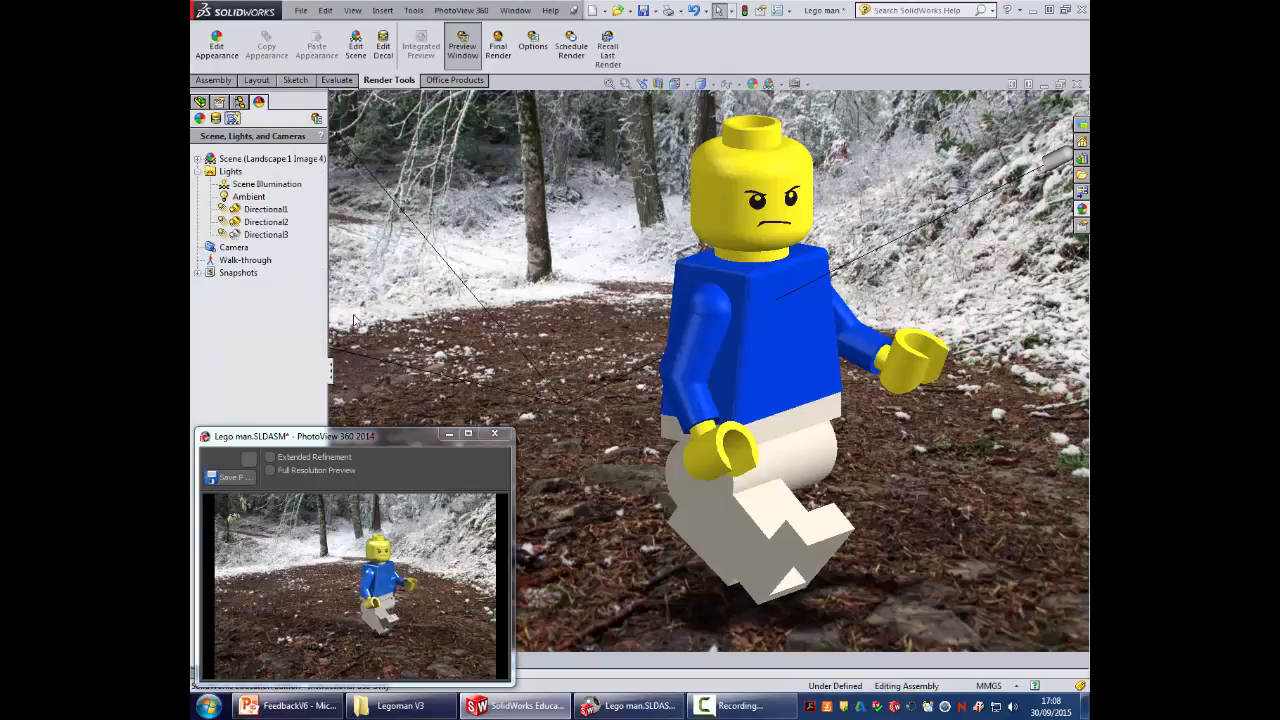
left_click(263, 235)
right_click(232, 172)
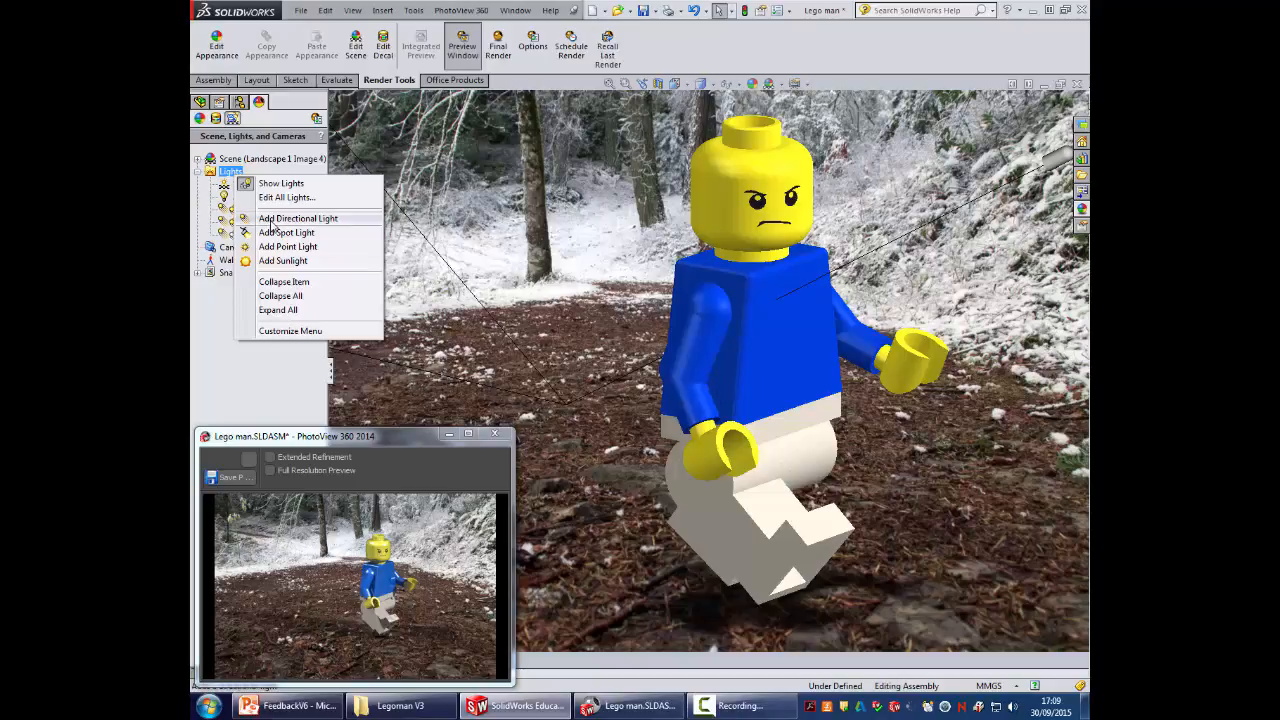
left_click(271, 359)
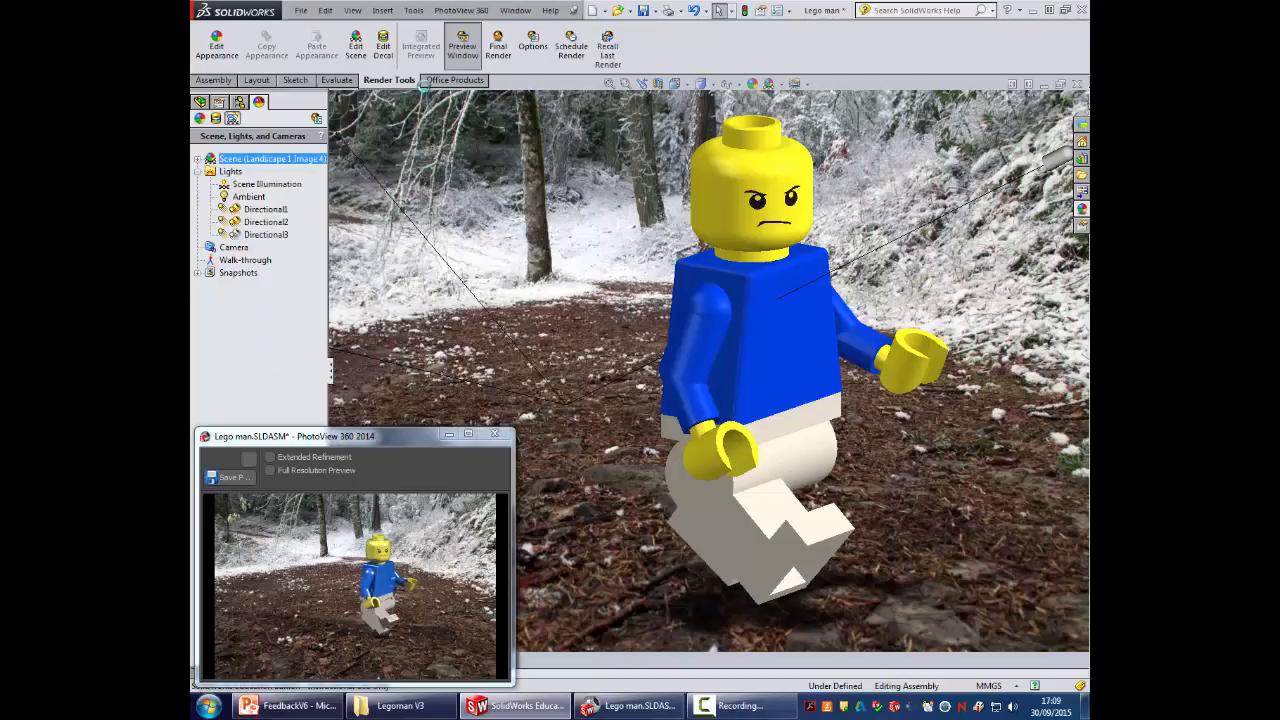
Step: Run the final render of the Lego man scene and enlarge the render window to fill the screen
left_click(498, 50)
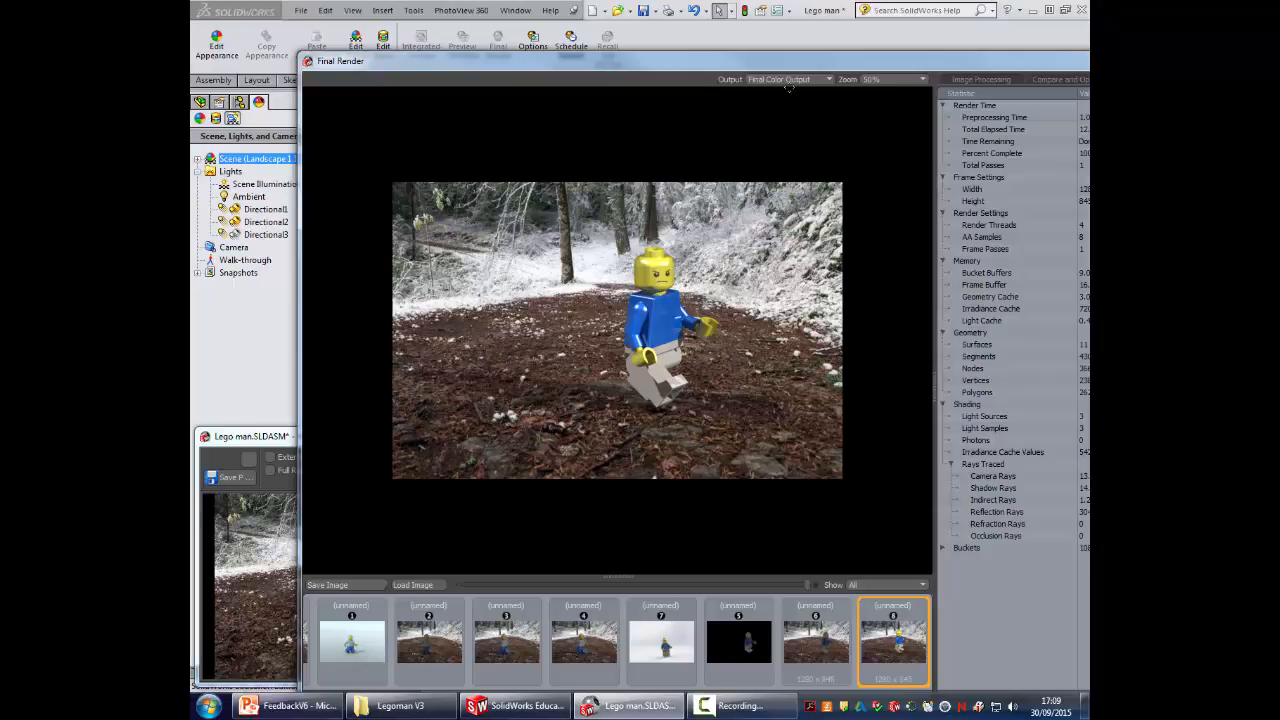
left_click_drag(770, 62, 570, 0)
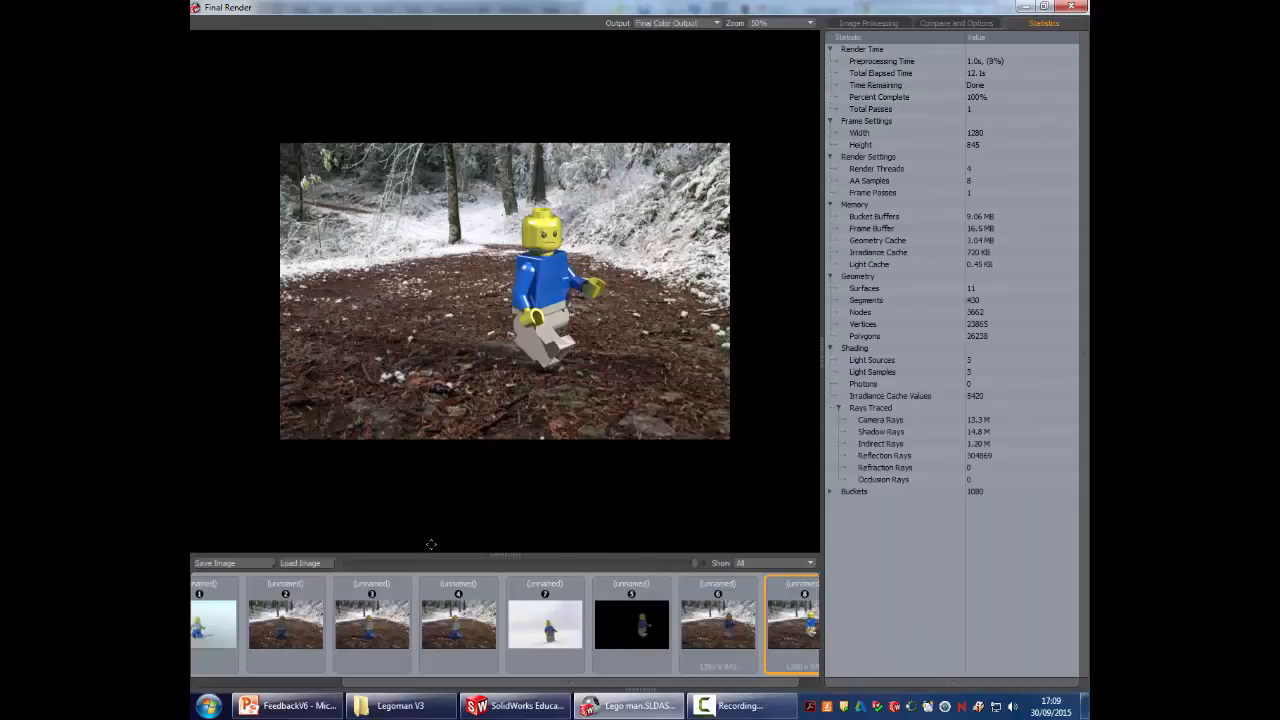
left_click(216, 563)
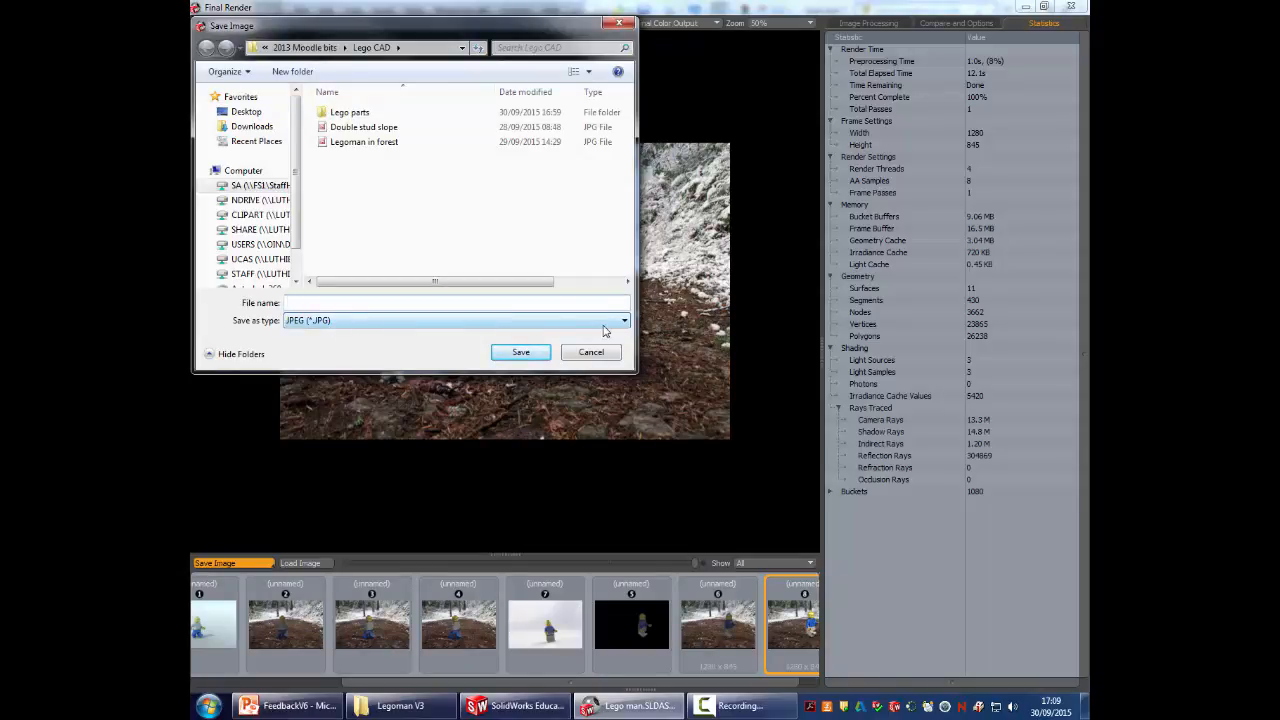
left_click(340, 326)
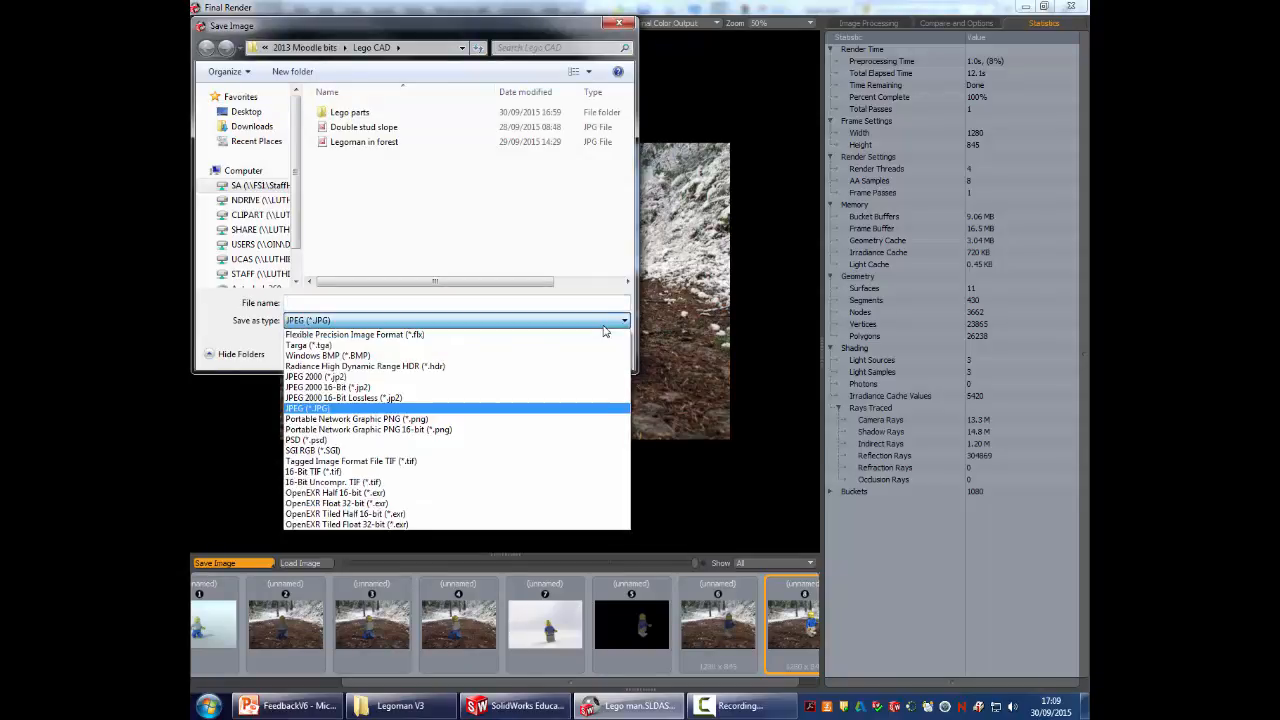
left_click(337, 322)
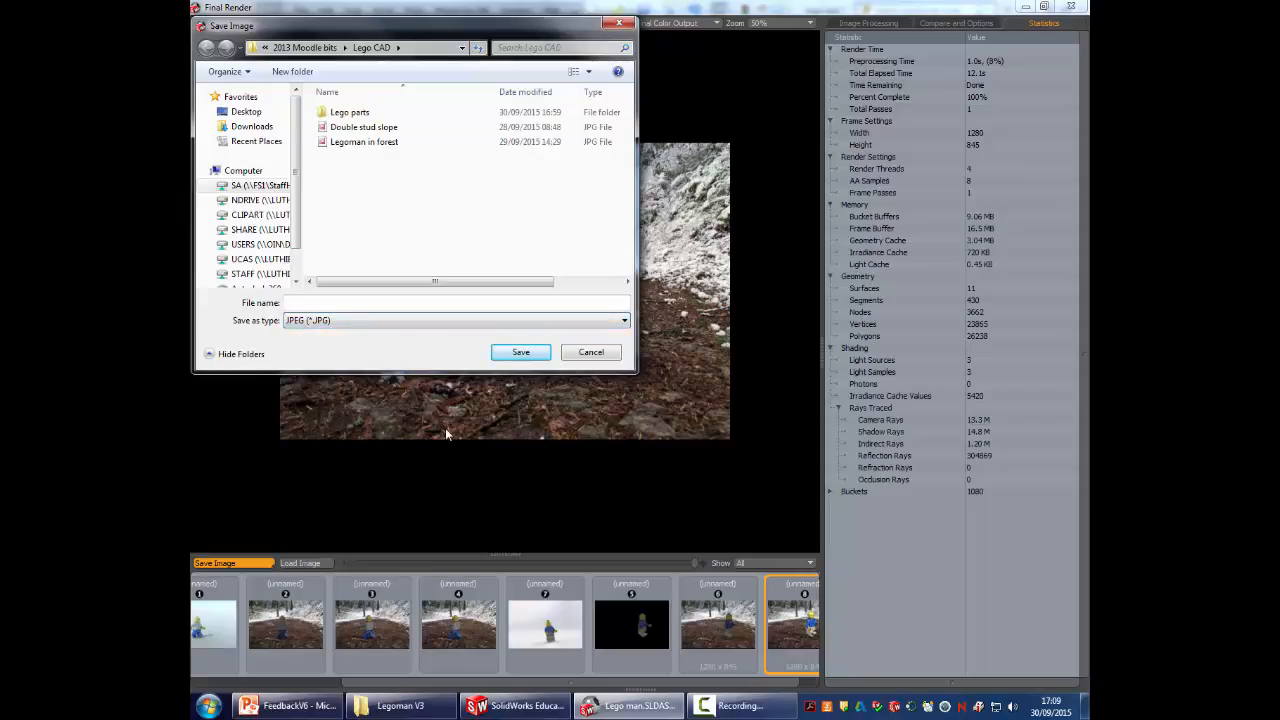
left_click(578, 356)
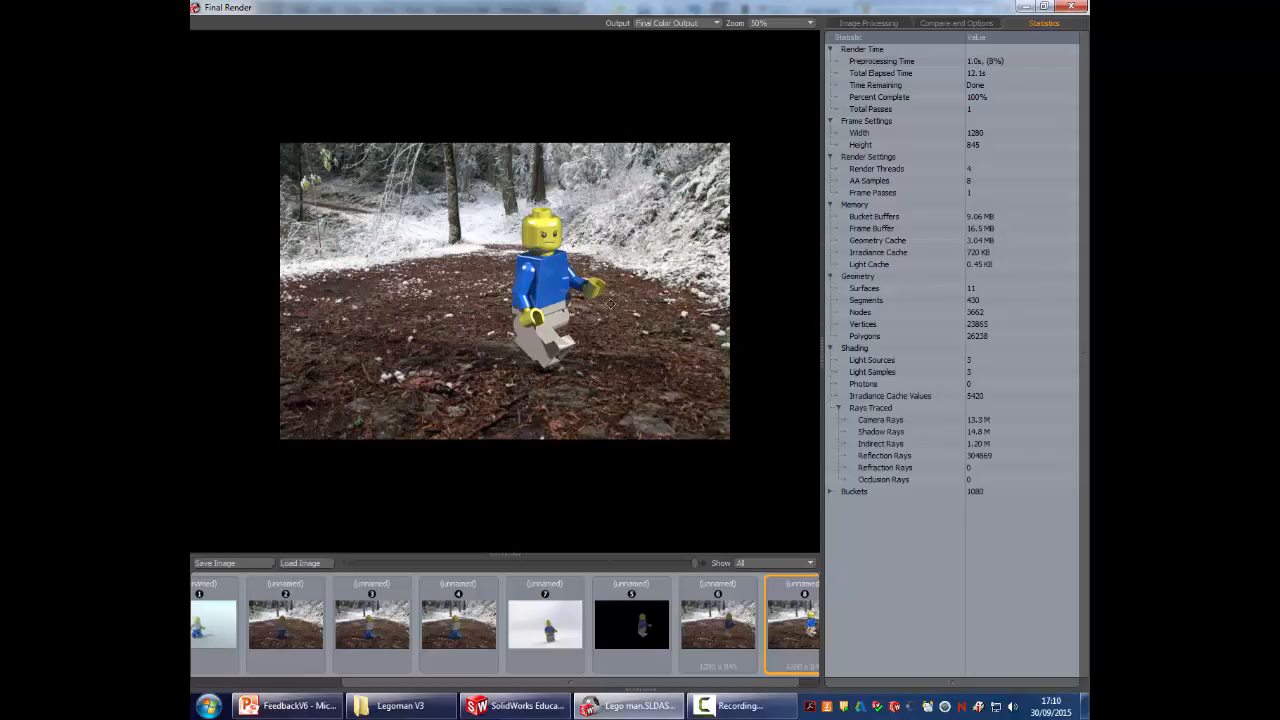
Step: Look through the final render's comparison, display and image processing options
left_click(868, 23)
left_click(946, 25)
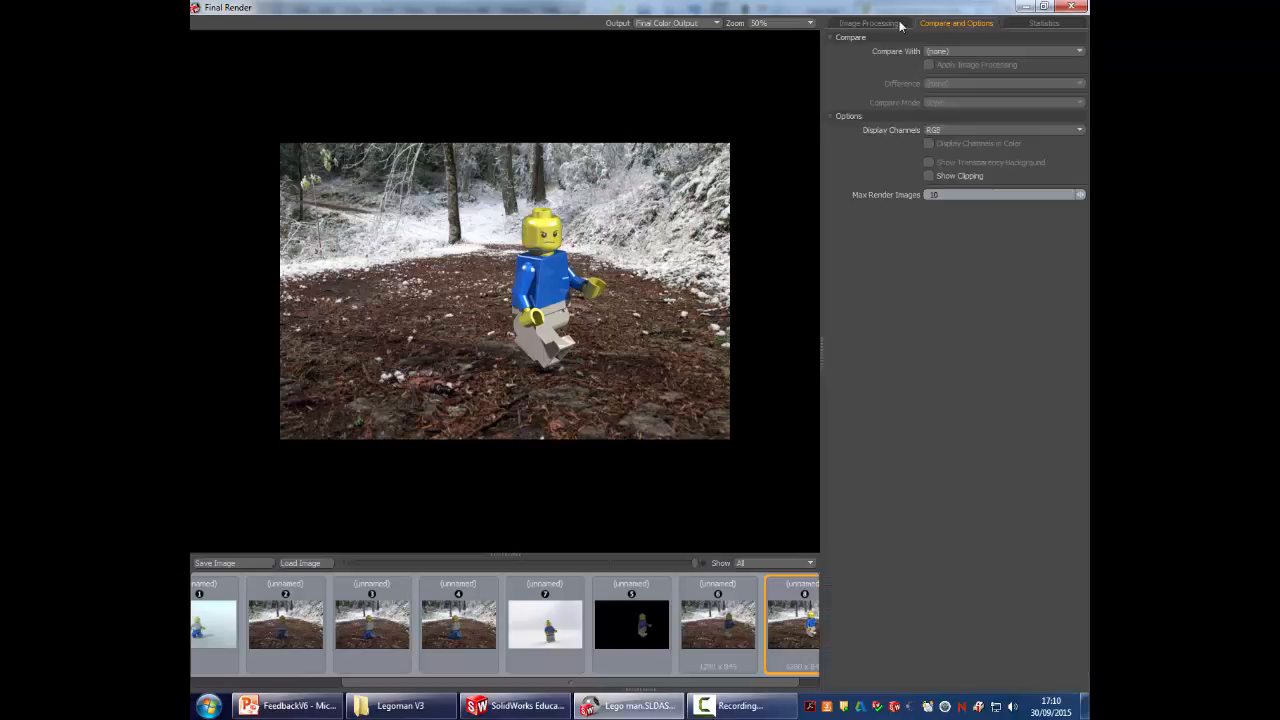
left_click(869, 23)
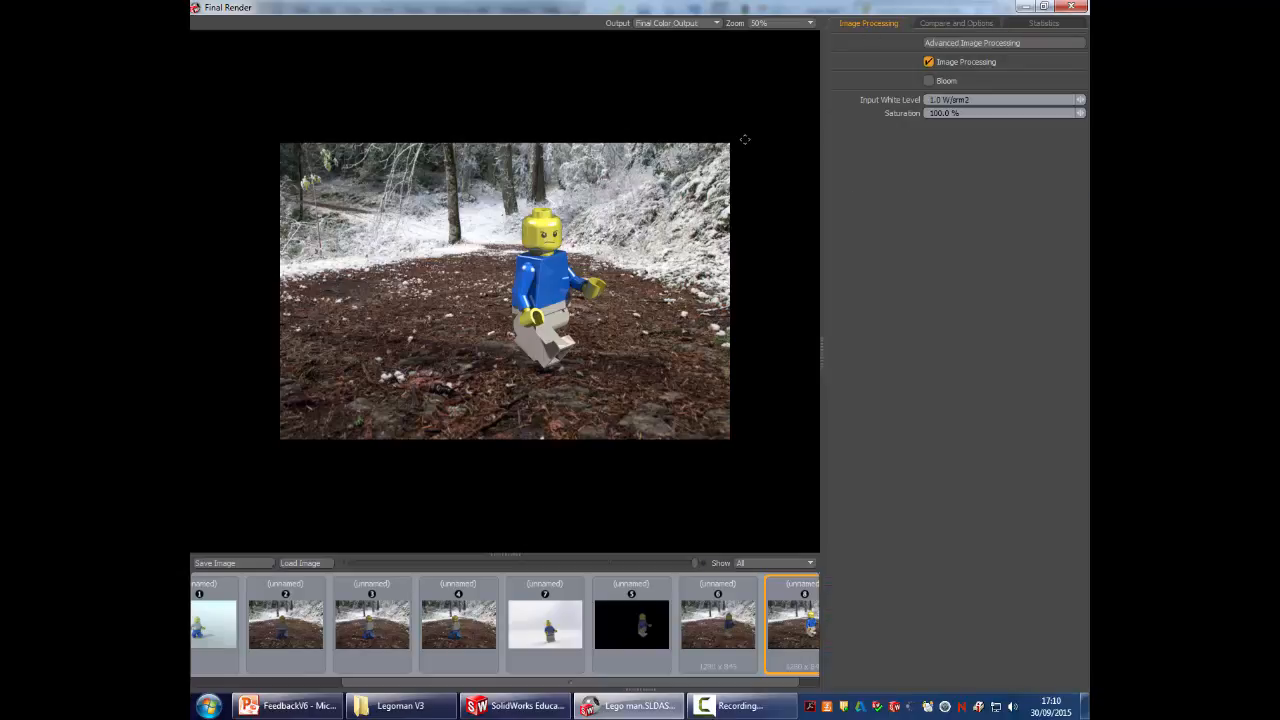